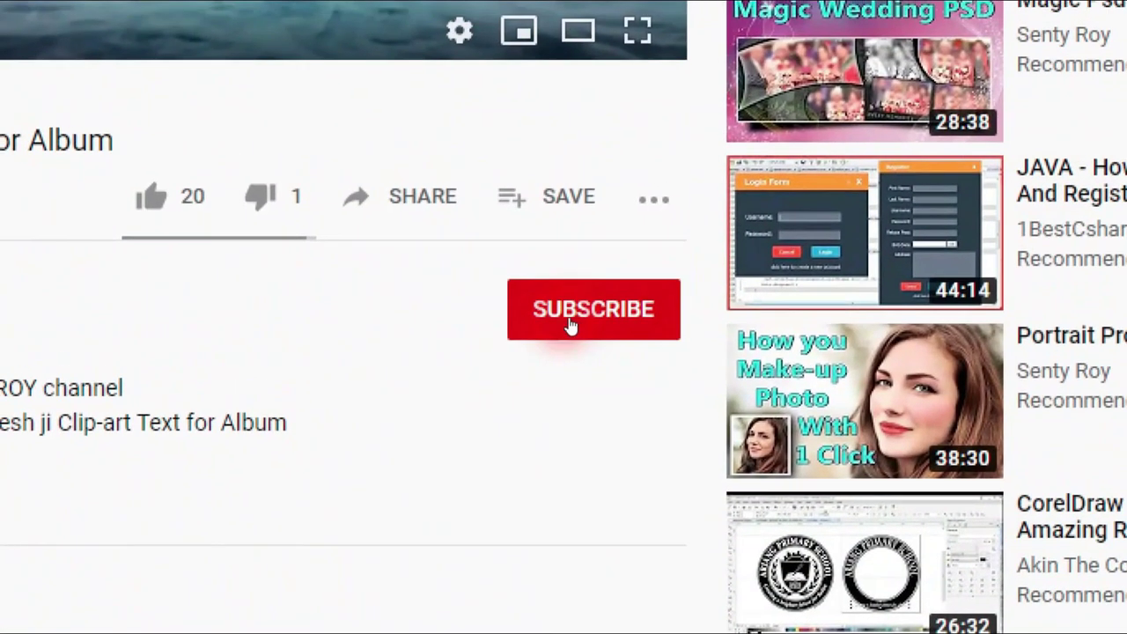
- Subscribe to the YouTube channel and set its notification bell to All
click(570, 324)
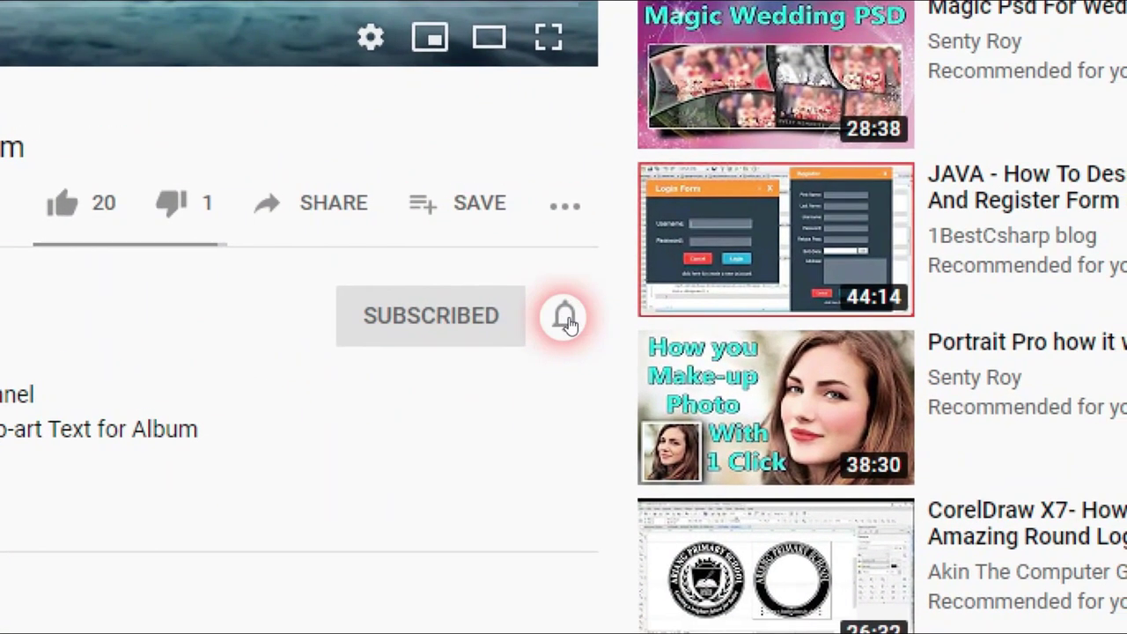
click(654, 310)
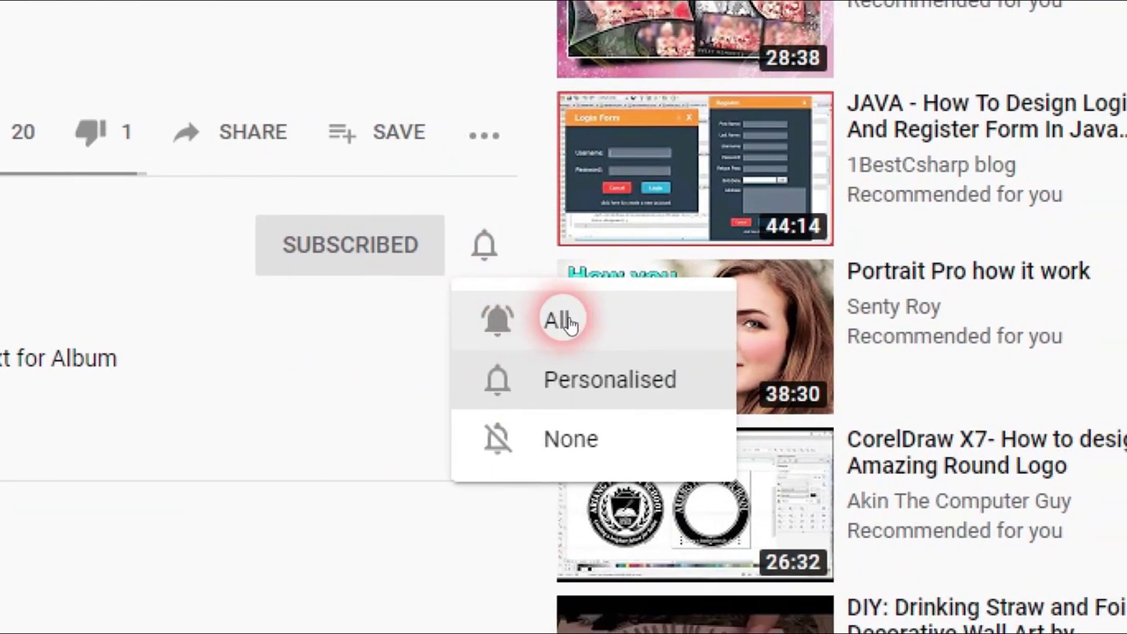
click(570, 323)
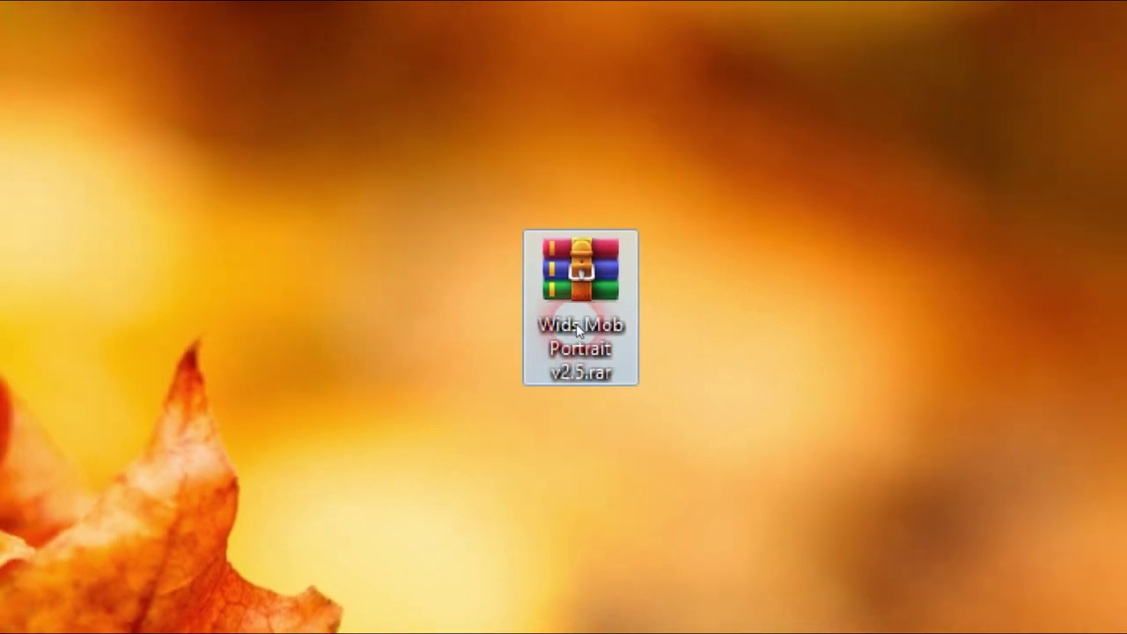
right_click(577, 329)
click(659, 534)
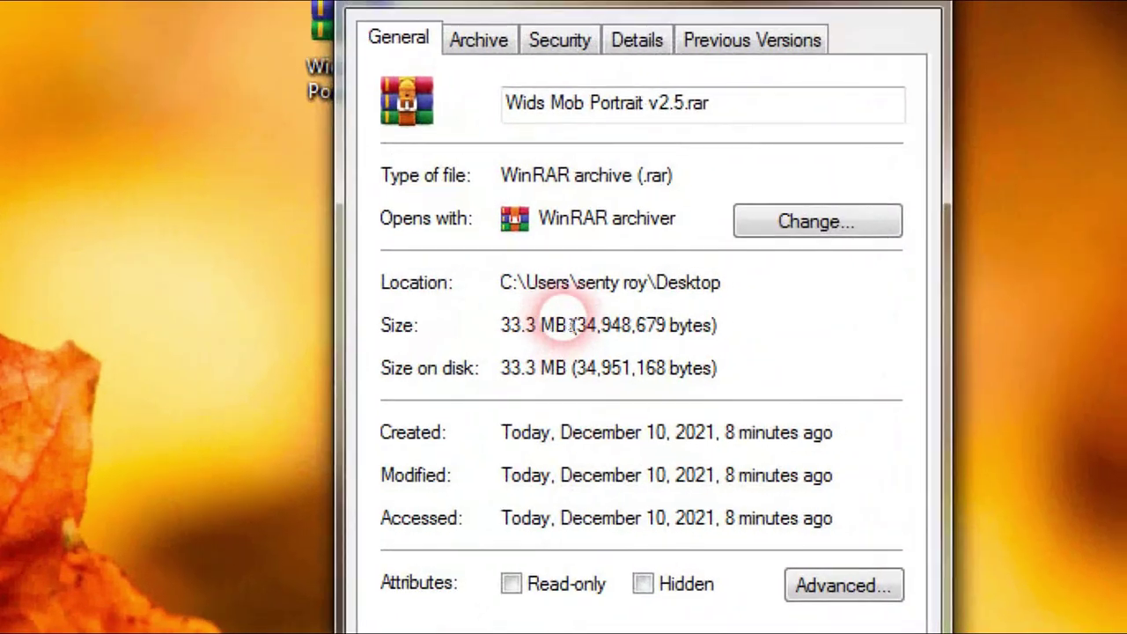
drag(696, 354, 693, 354)
drag(568, 323, 528, 324)
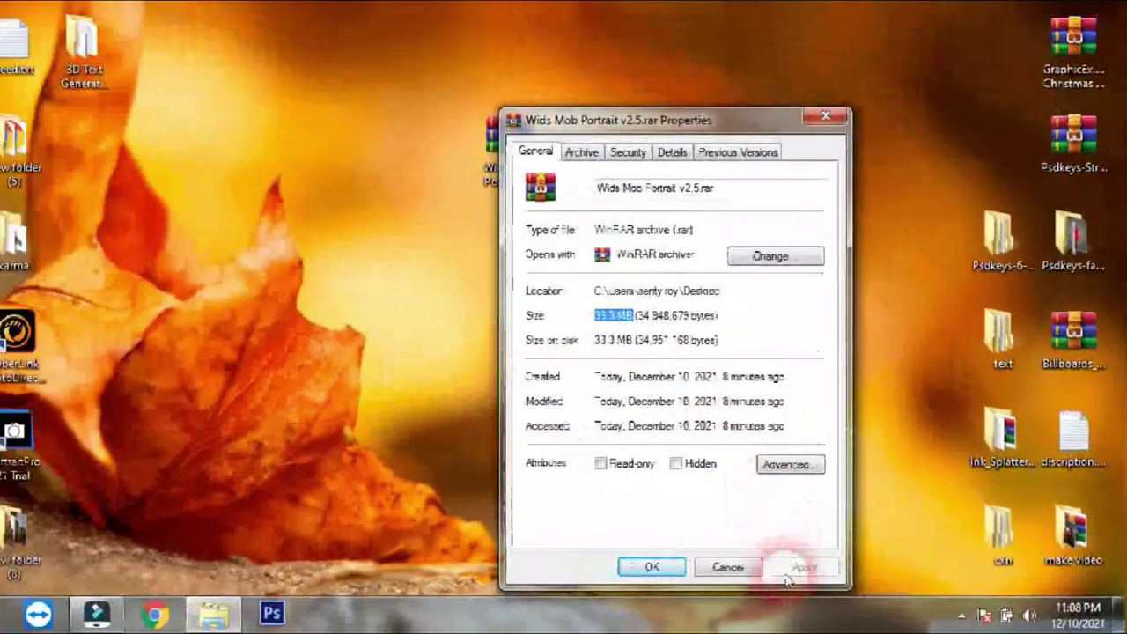
click(778, 573)
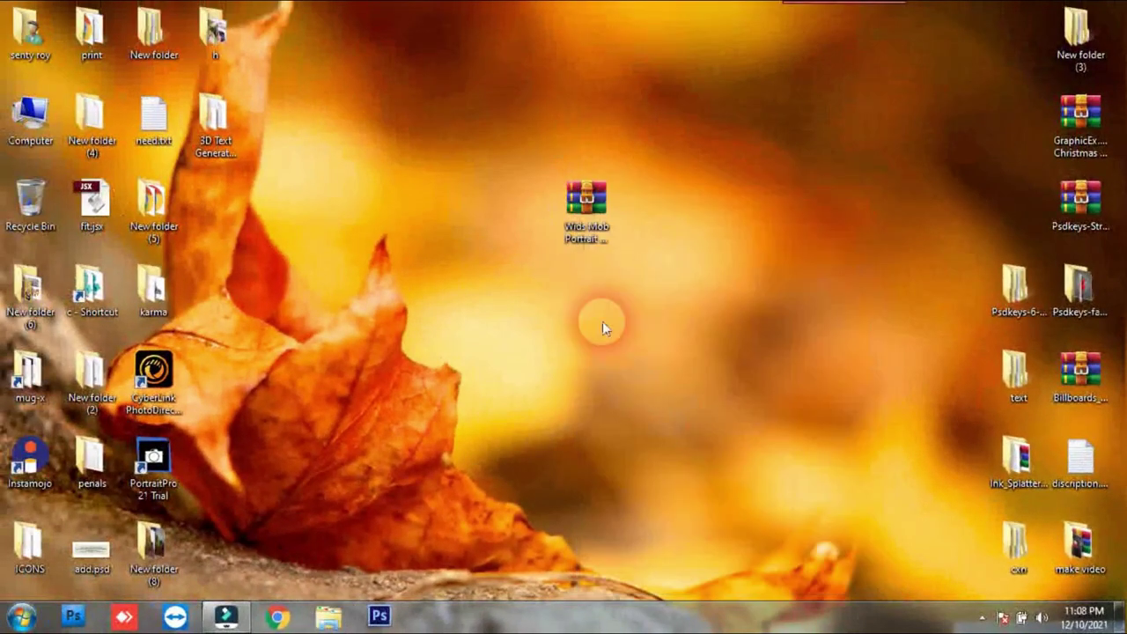
click(588, 222)
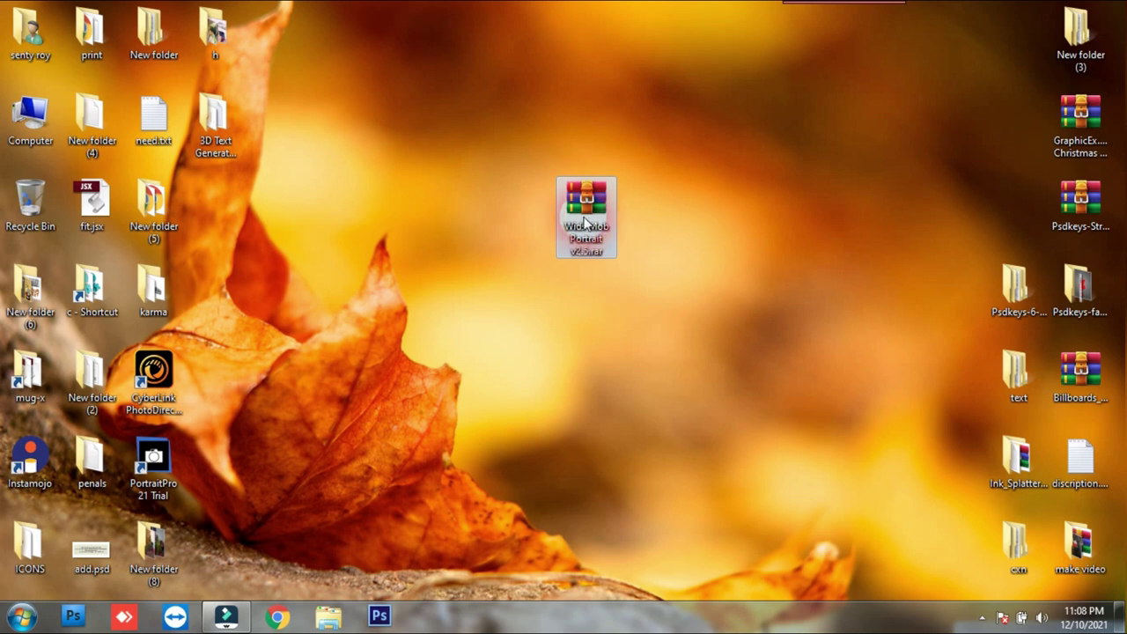
- Drag the Wids Mob Portrait v2.5.rar icon higher on the desktop and bring up its context menu
mouse_move(585, 223)
mouse_down()
mouse_move(595, 156)
mouse_move(571, 204)
mouse_up()
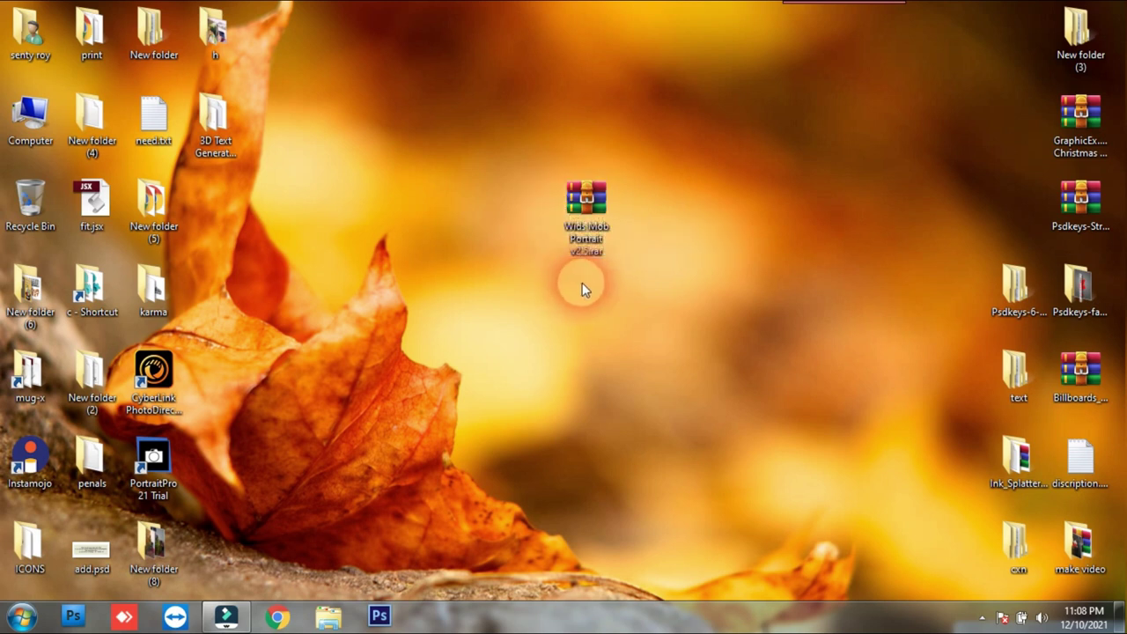
click(586, 211)
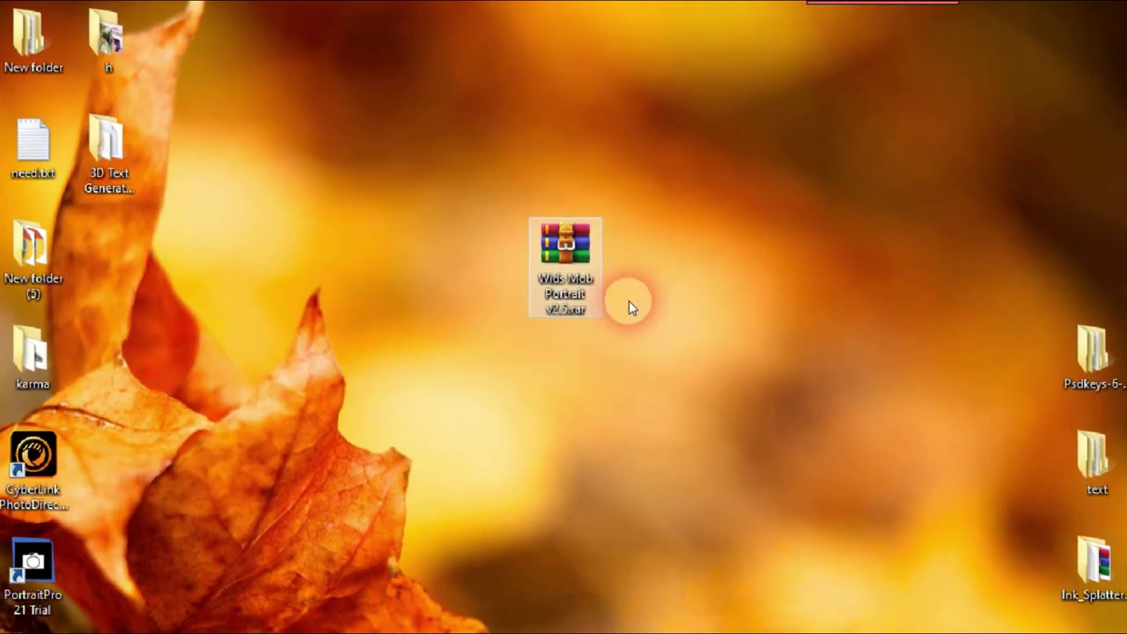
drag(567, 324, 568, 145)
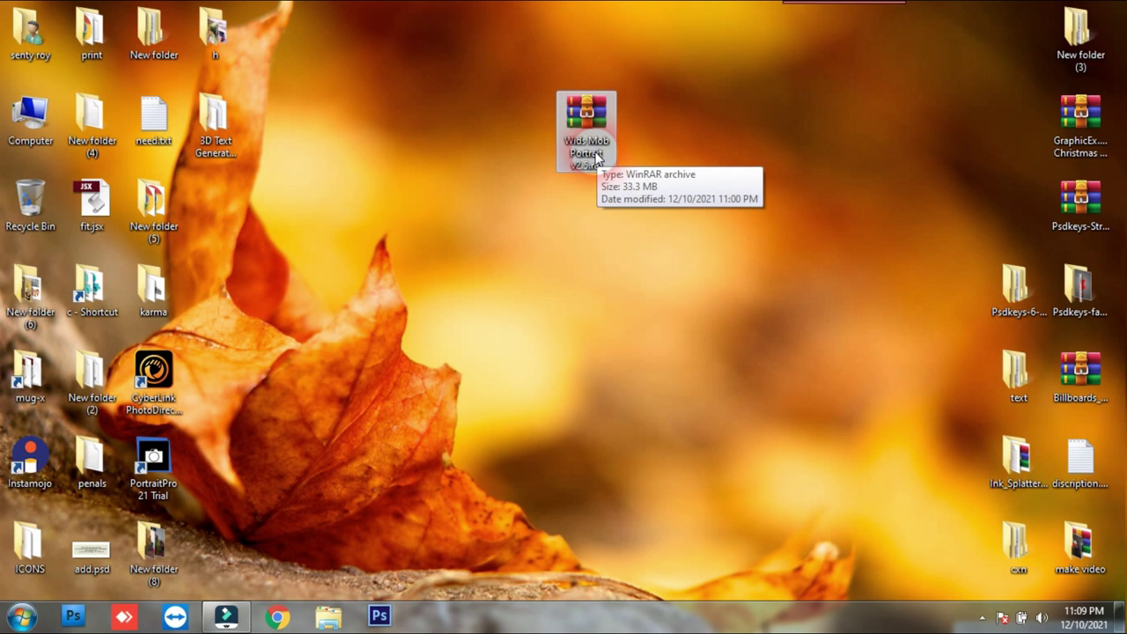
drag(644, 77, 526, 242)
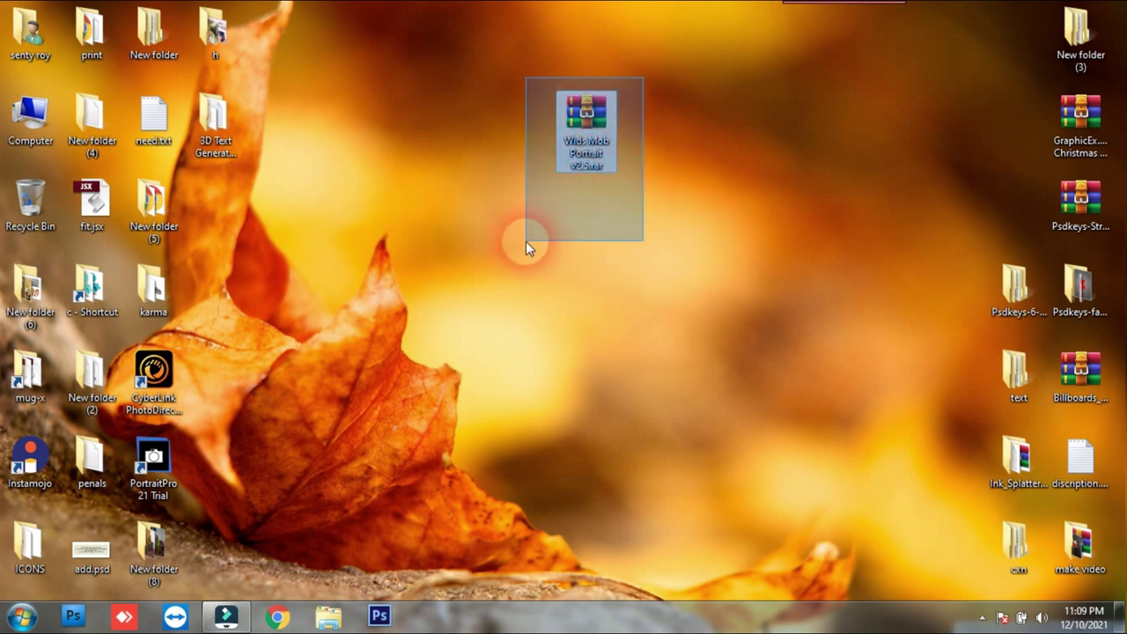
right_click(587, 116)
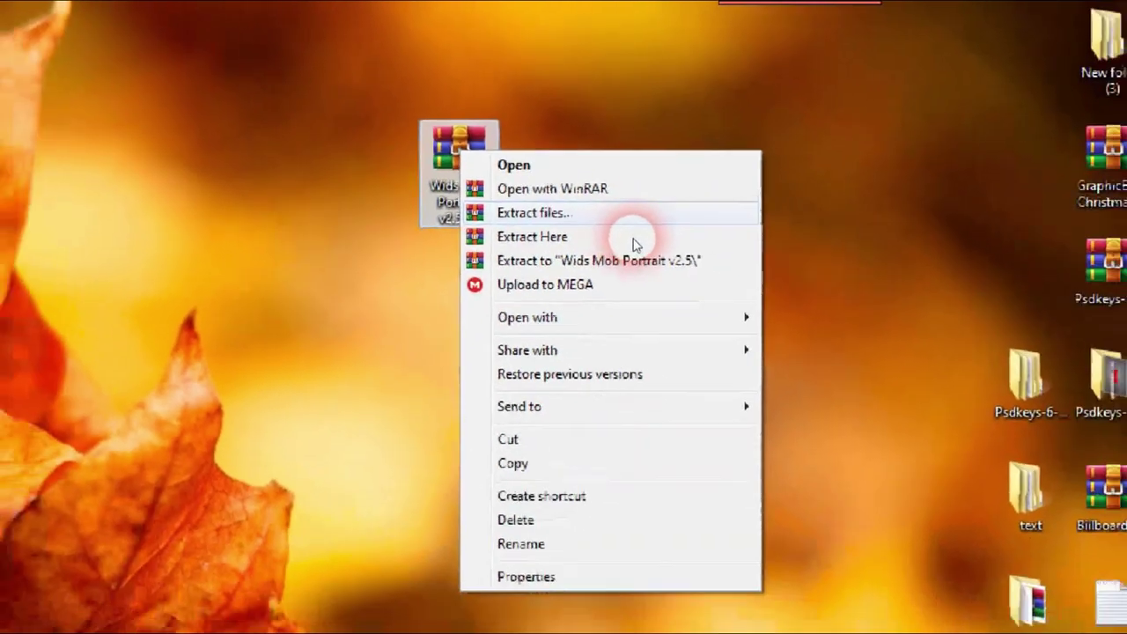
- Extract the rar archive with the default WinRAR options into a Wids Mob Portrait v2.5 folder
click(568, 324)
drag(594, 144, 663, 90)
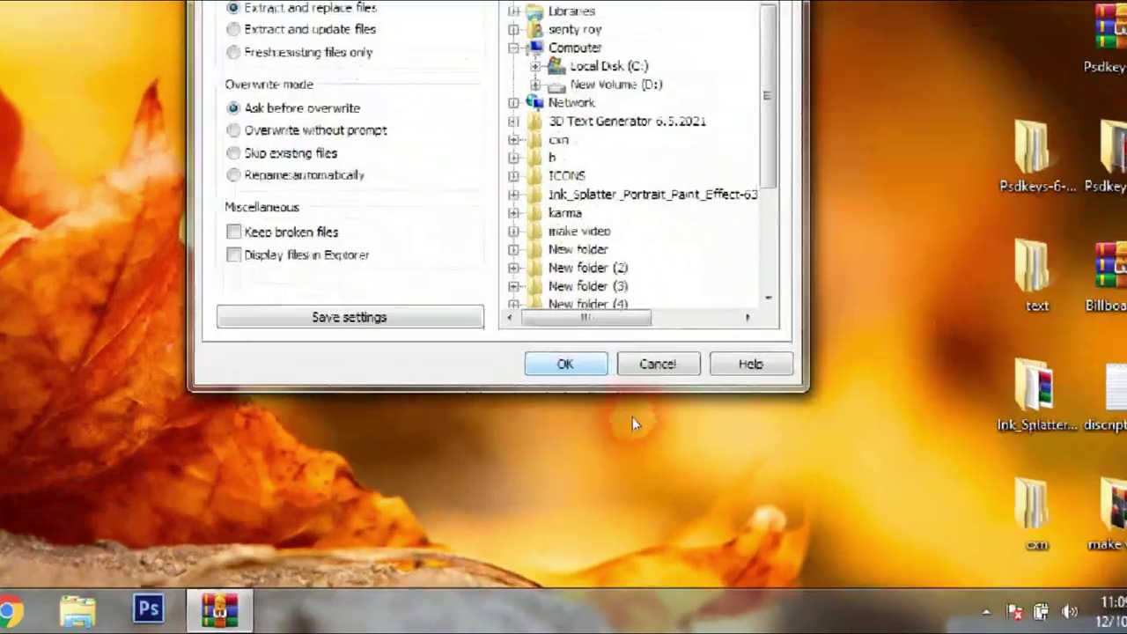
click(680, 440)
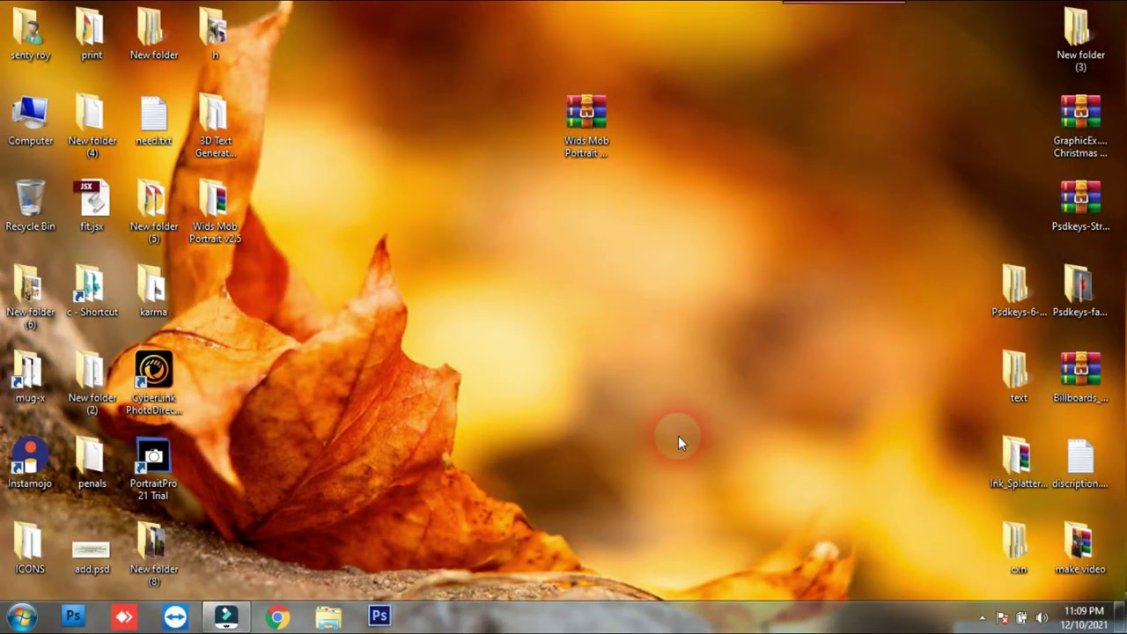
- Refresh the desktop and place the extracted folder beside the rar archive
right_click(631, 280)
click(678, 328)
drag(220, 207, 515, 130)
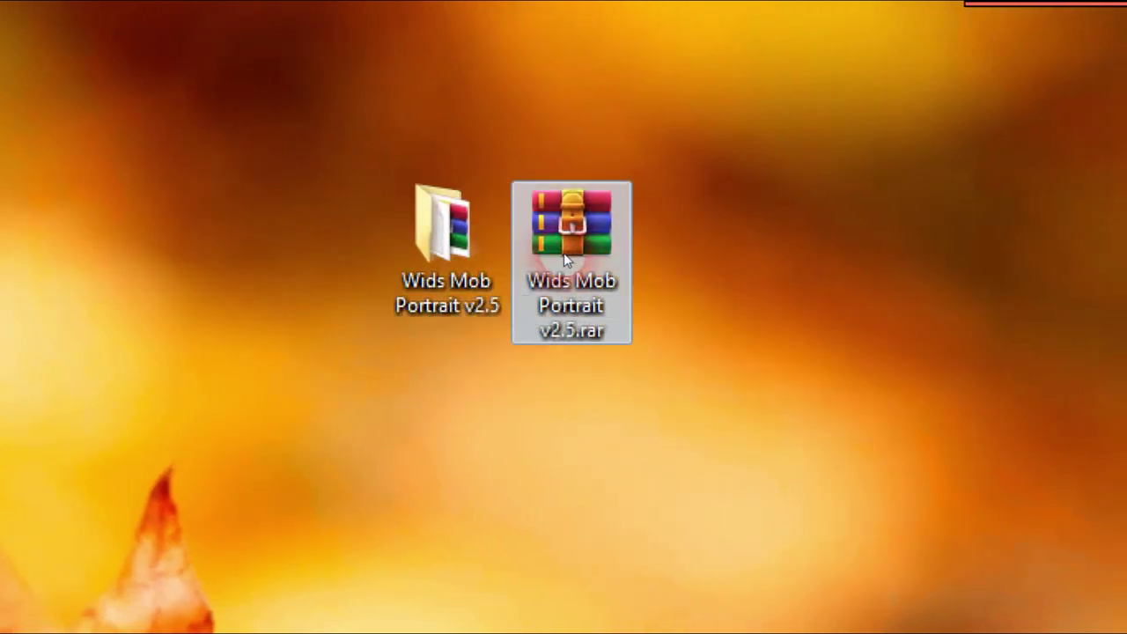
drag(564, 252, 563, 280)
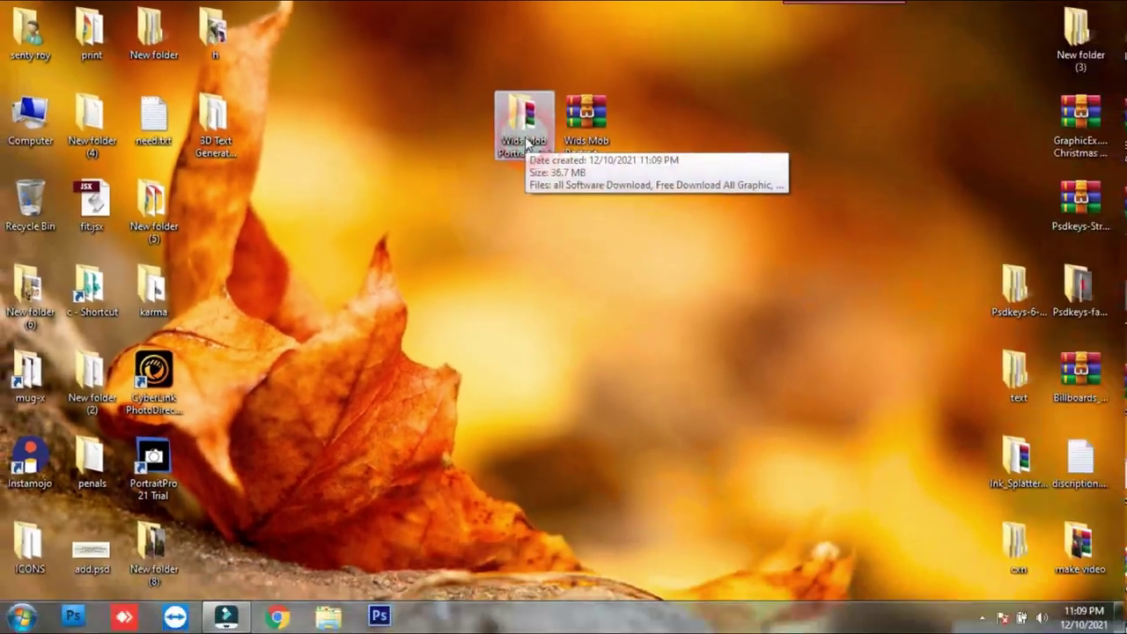
- Open the Wids Mob Portrait v2.5 folder and switch its view to Large icons
double_click(564, 150)
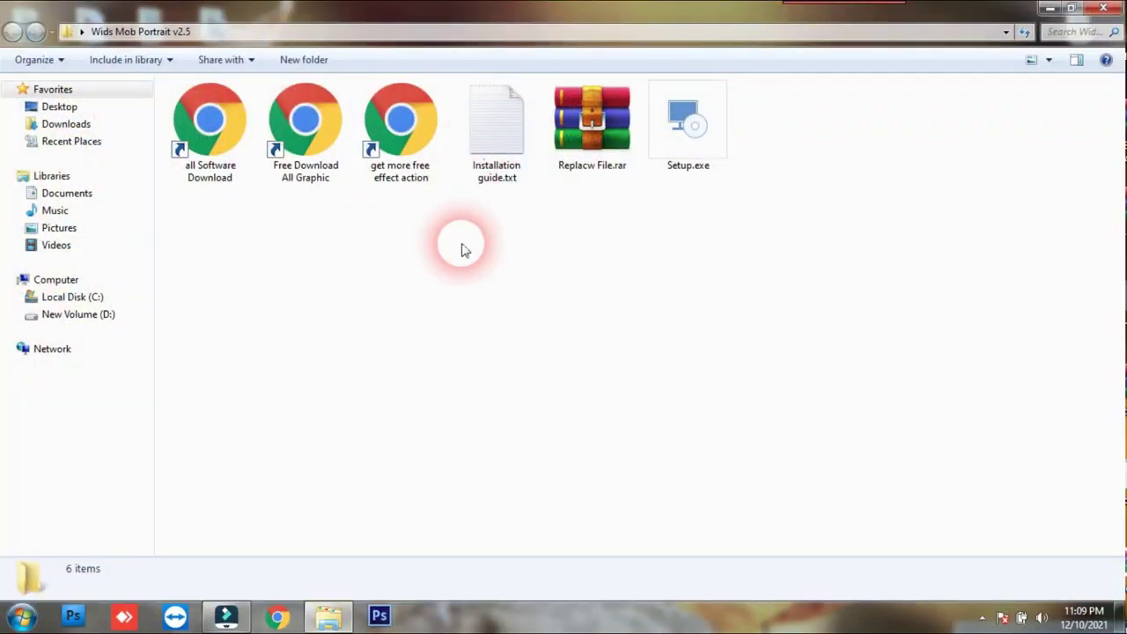
right_click(466, 271)
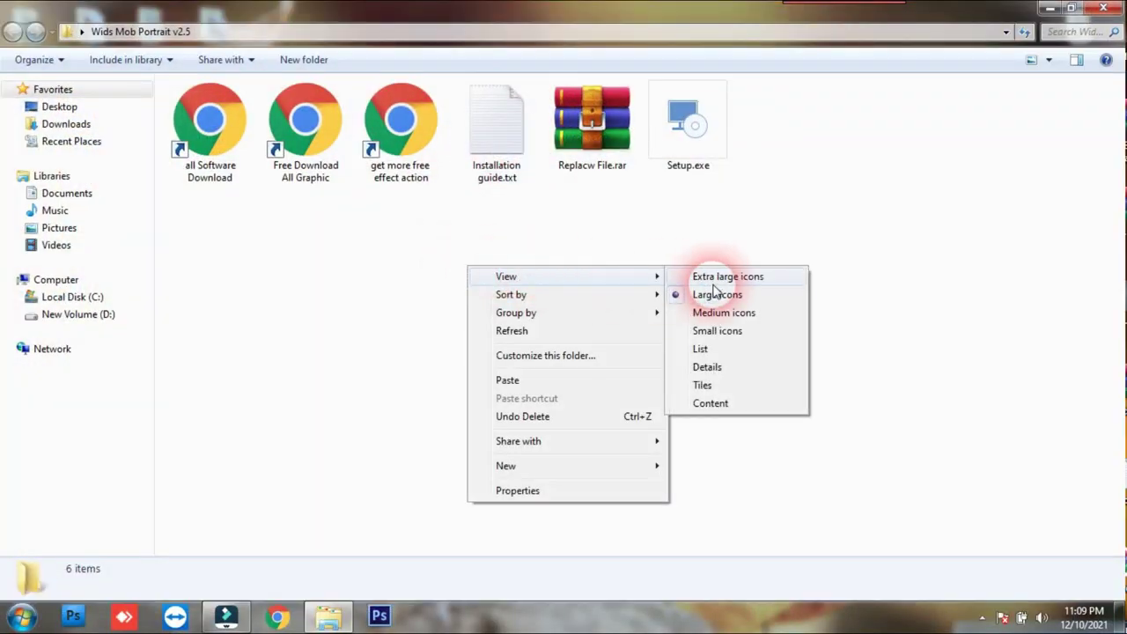
click(716, 297)
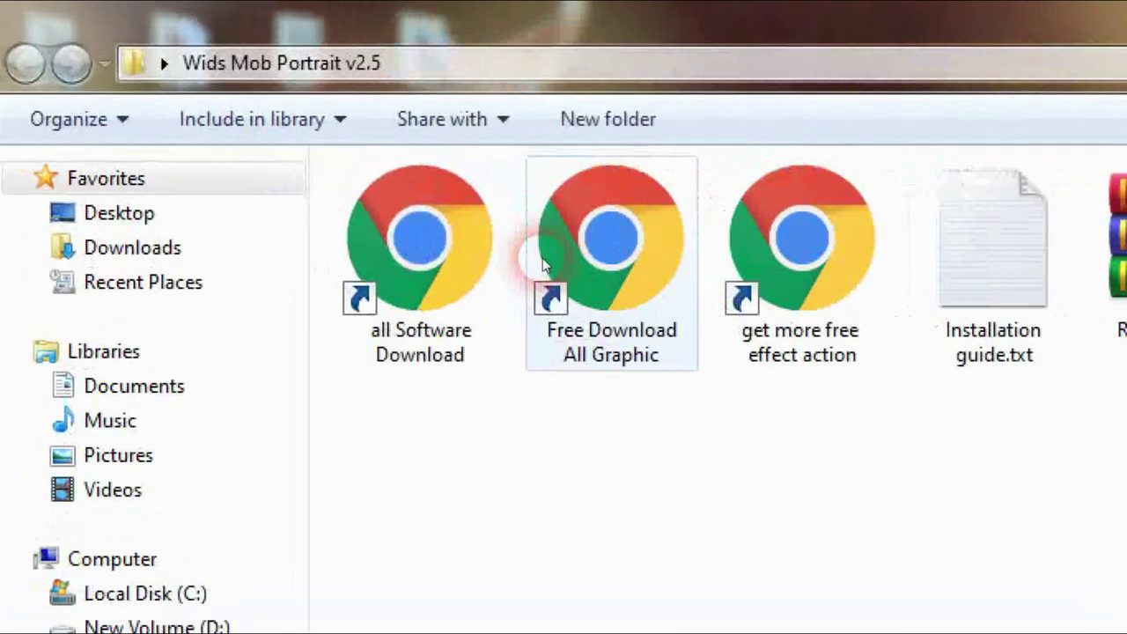
- Select each of the folder's download shortcuts in turn to look them over
click(478, 267)
click(612, 251)
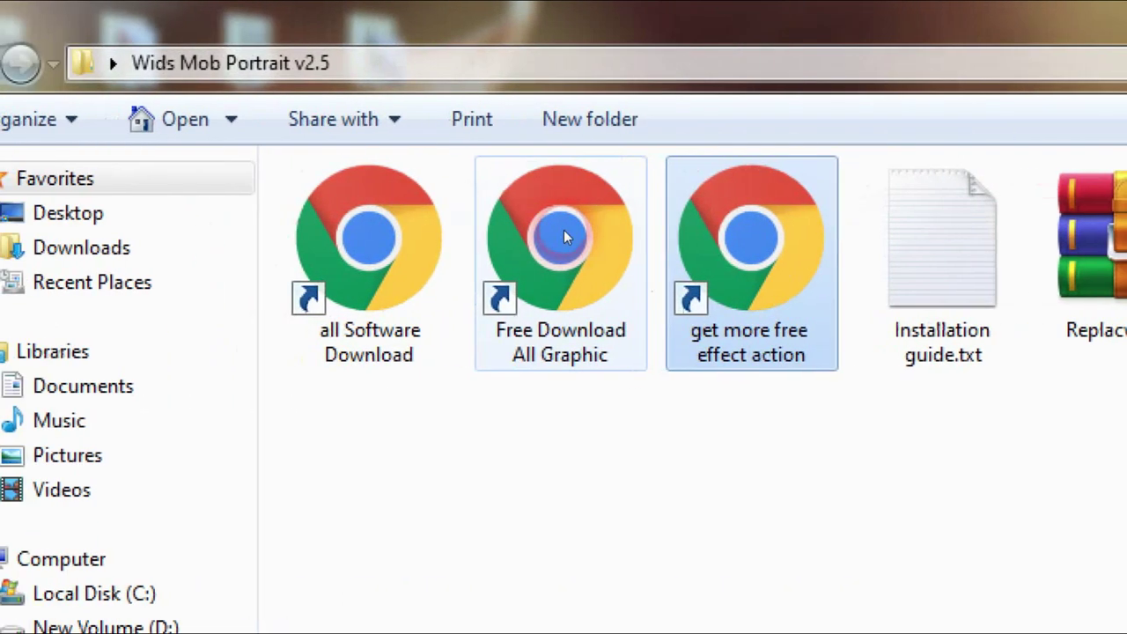
click(464, 238)
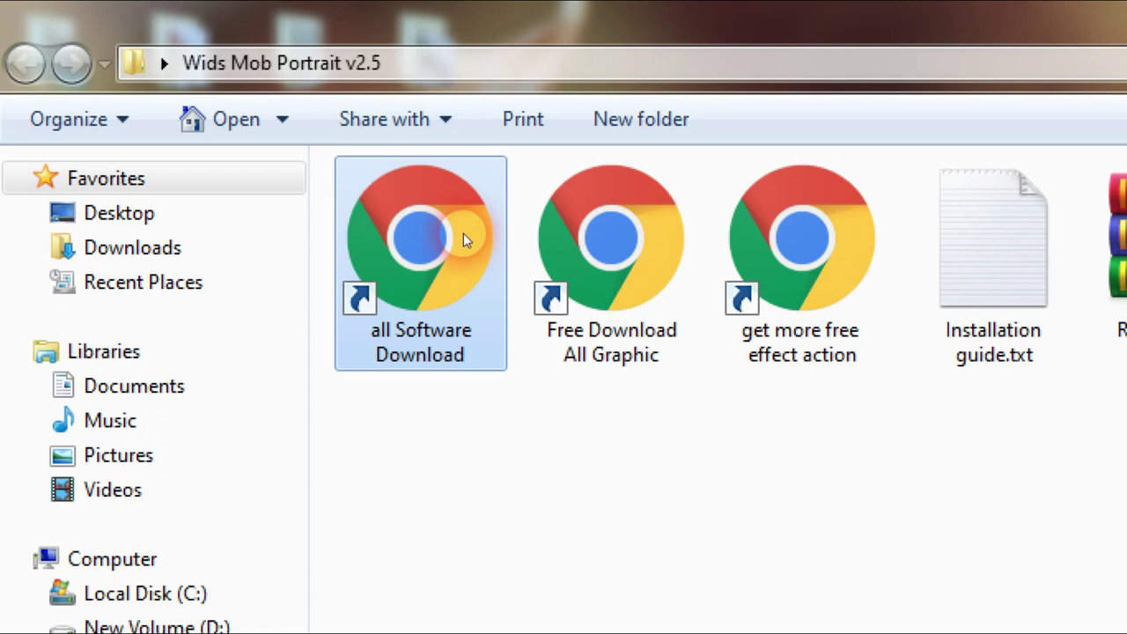
click(586, 239)
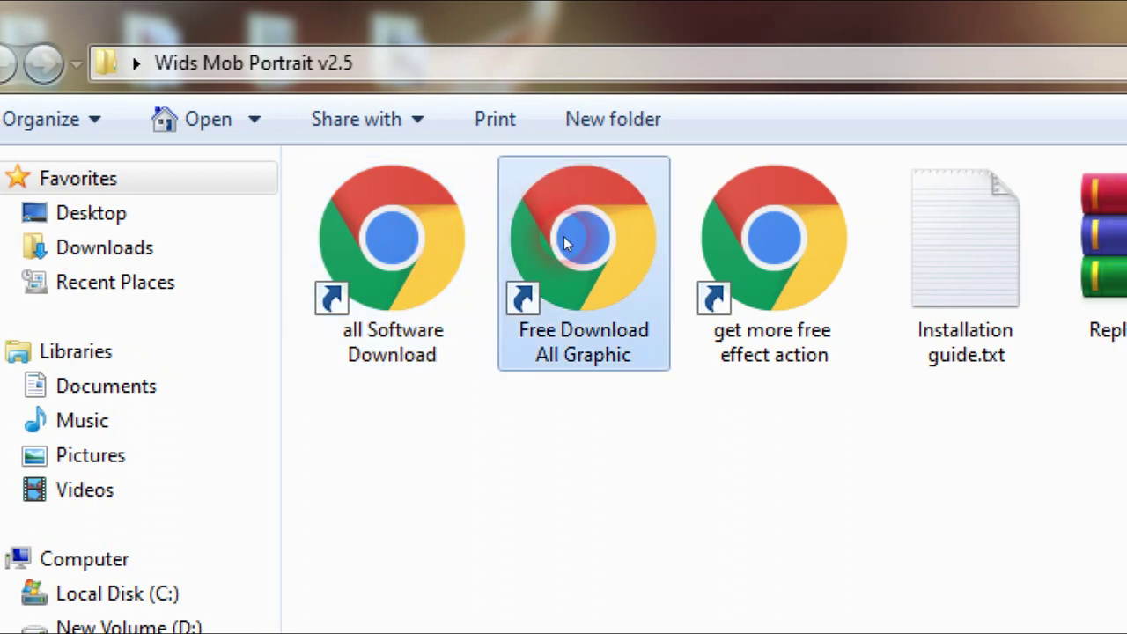
click(747, 246)
click(569, 237)
click(492, 227)
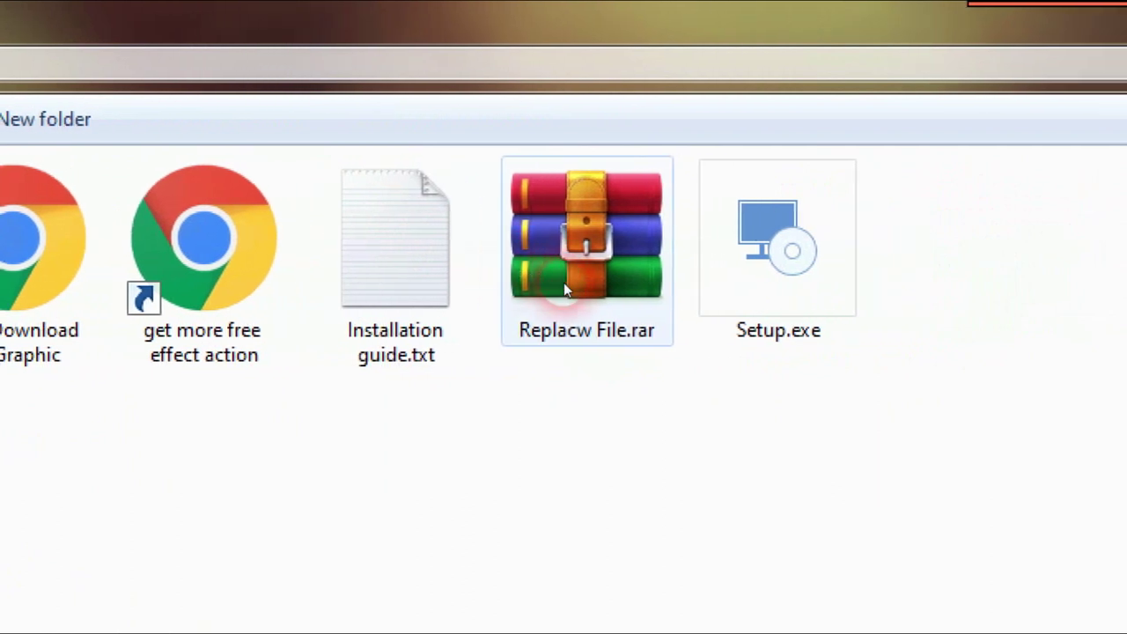
- Select Installation guide.txt and Replacw File.rar, finishing on Setup.exe
click(564, 286)
mouse_move(395, 240)
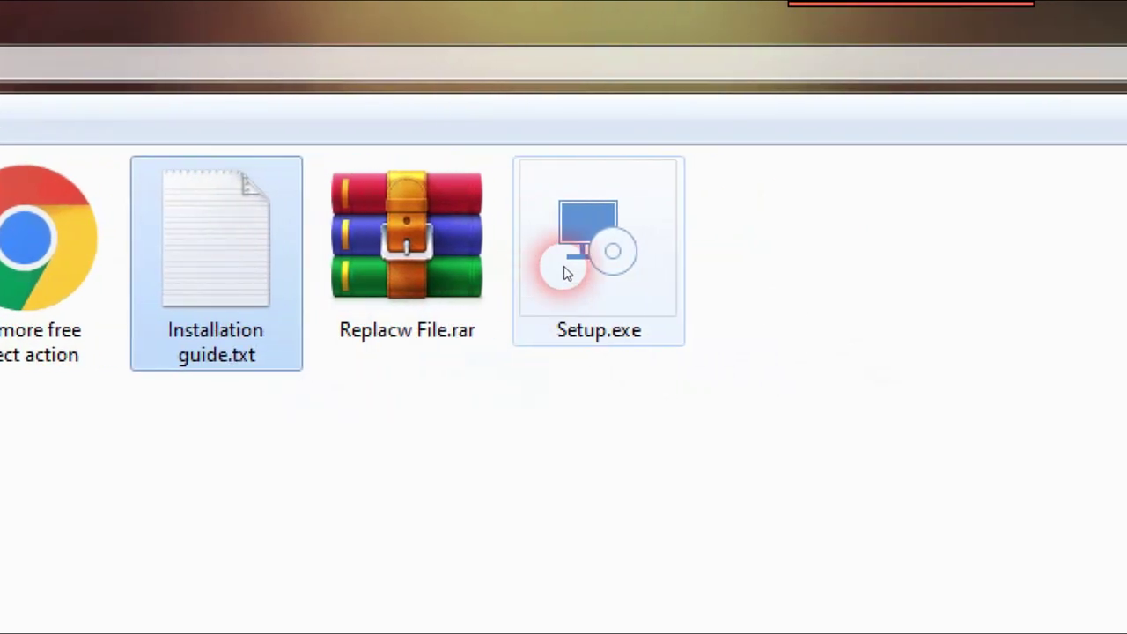
click(566, 275)
click(401, 282)
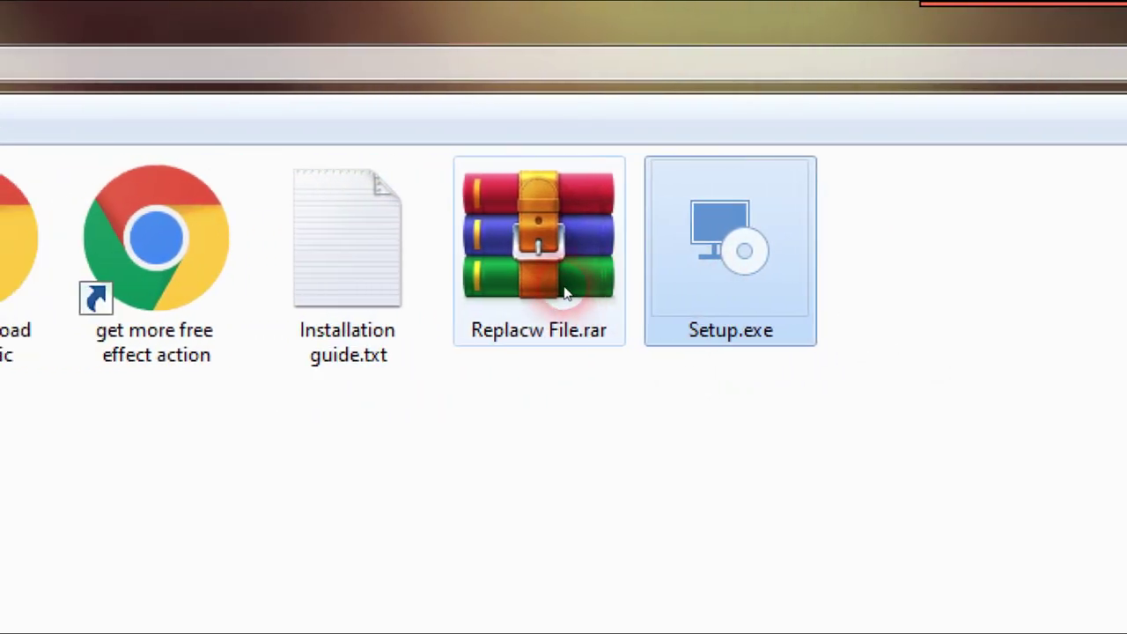
click(567, 280)
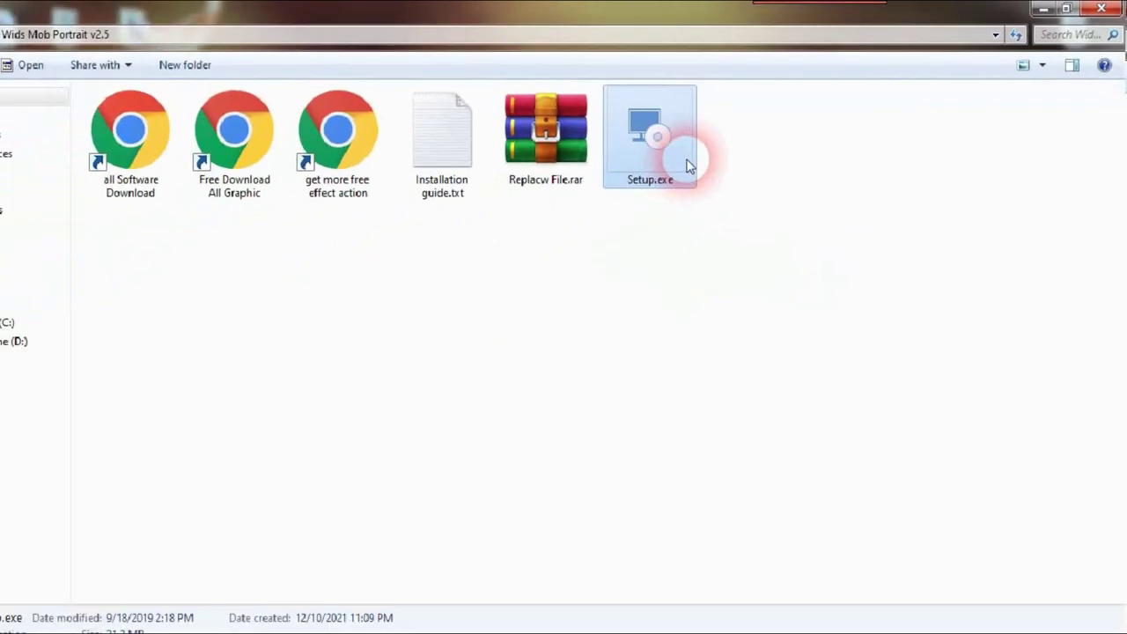
- Launch Setup.exe and step through the wizard, keeping the default Program Files install folder
double_click(684, 132)
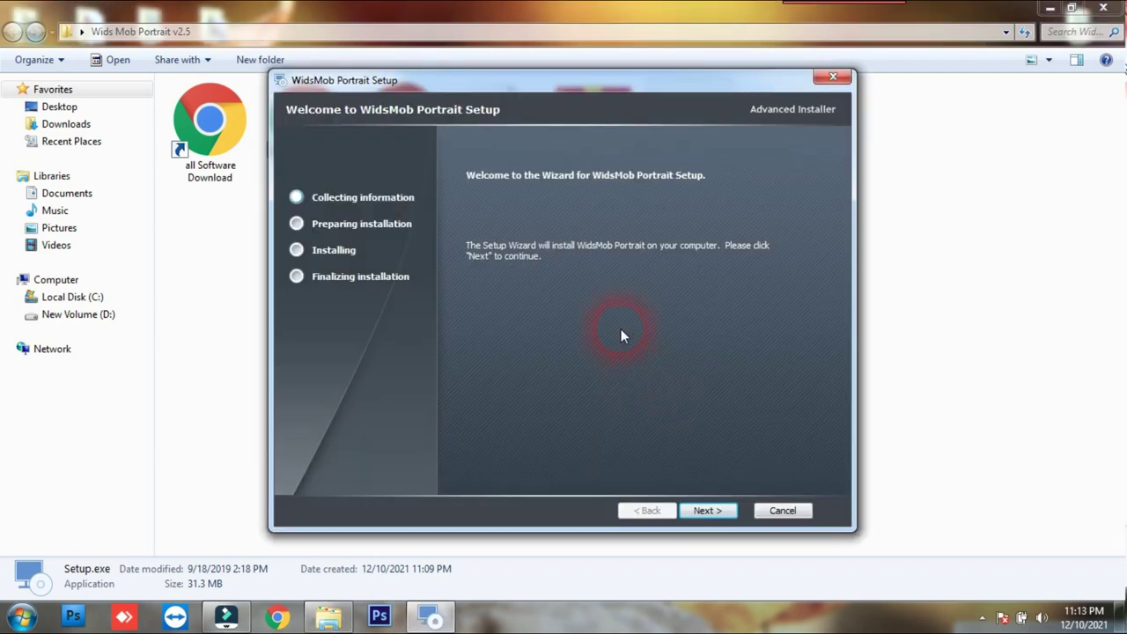
drag(578, 70, 591, 79)
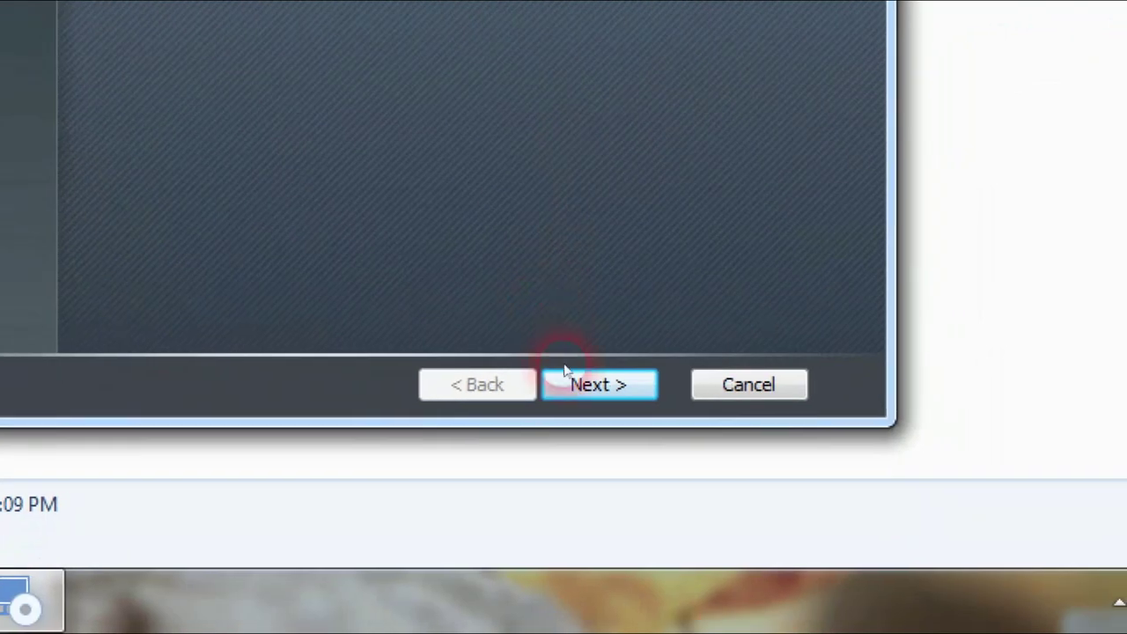
click(567, 372)
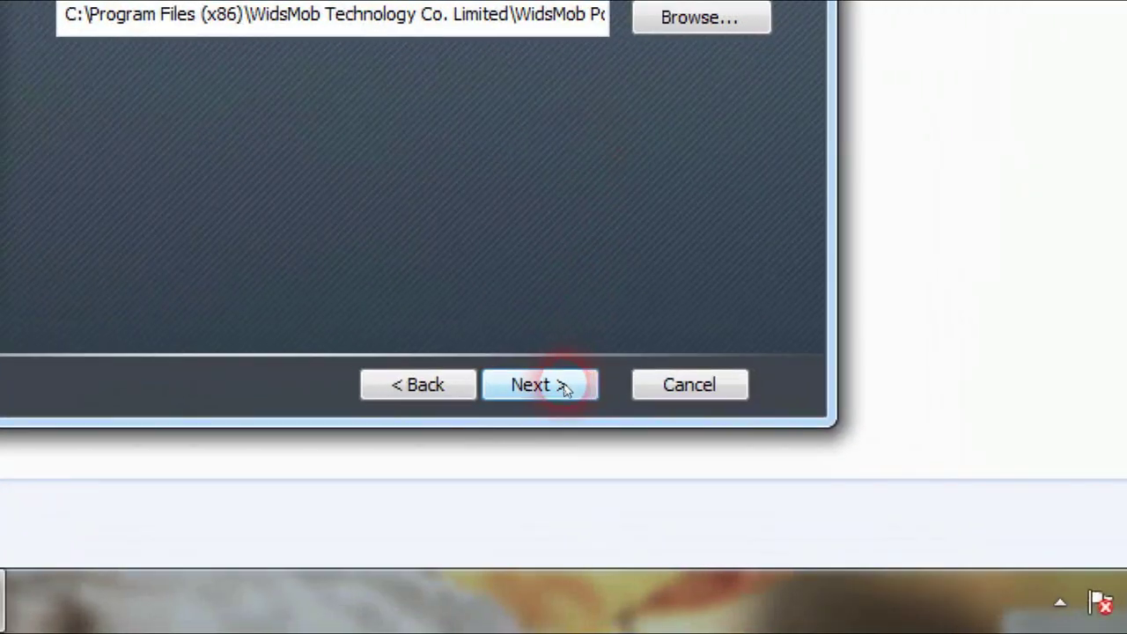
click(565, 379)
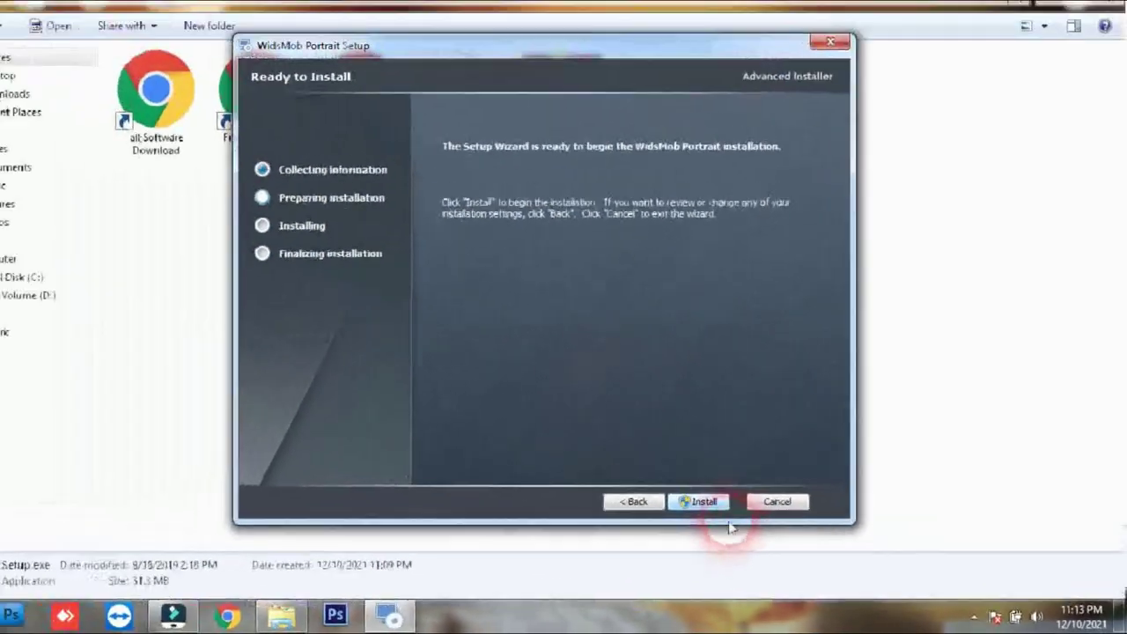
- Install WidsMob Portrait and finish the wizard with Launch WidsMob Portrait unchecked
click(709, 506)
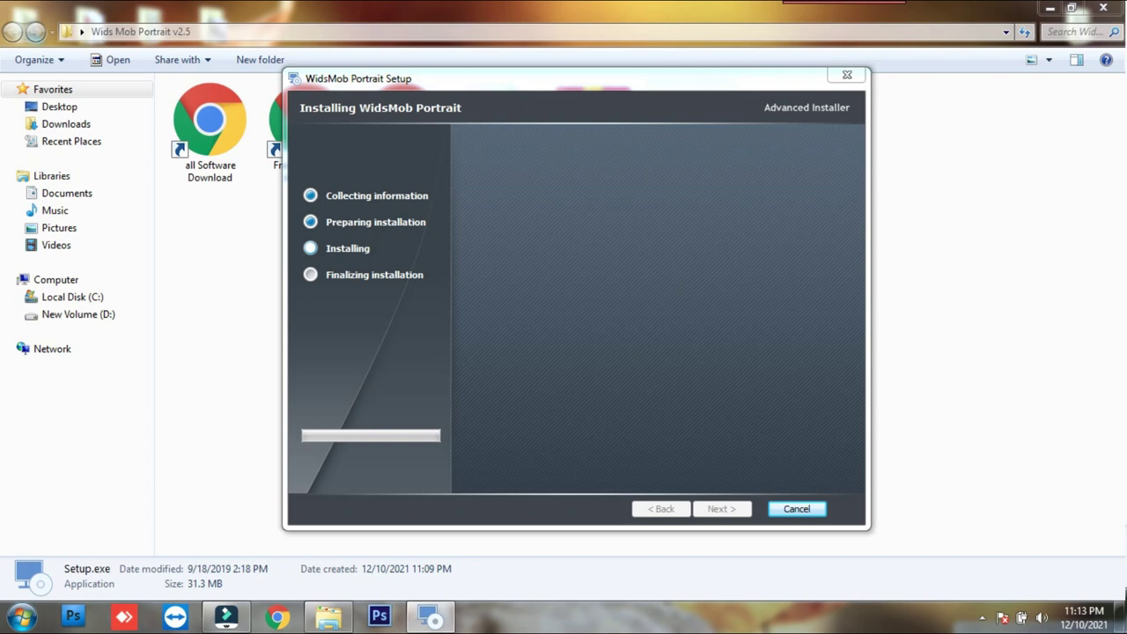
click(631, 329)
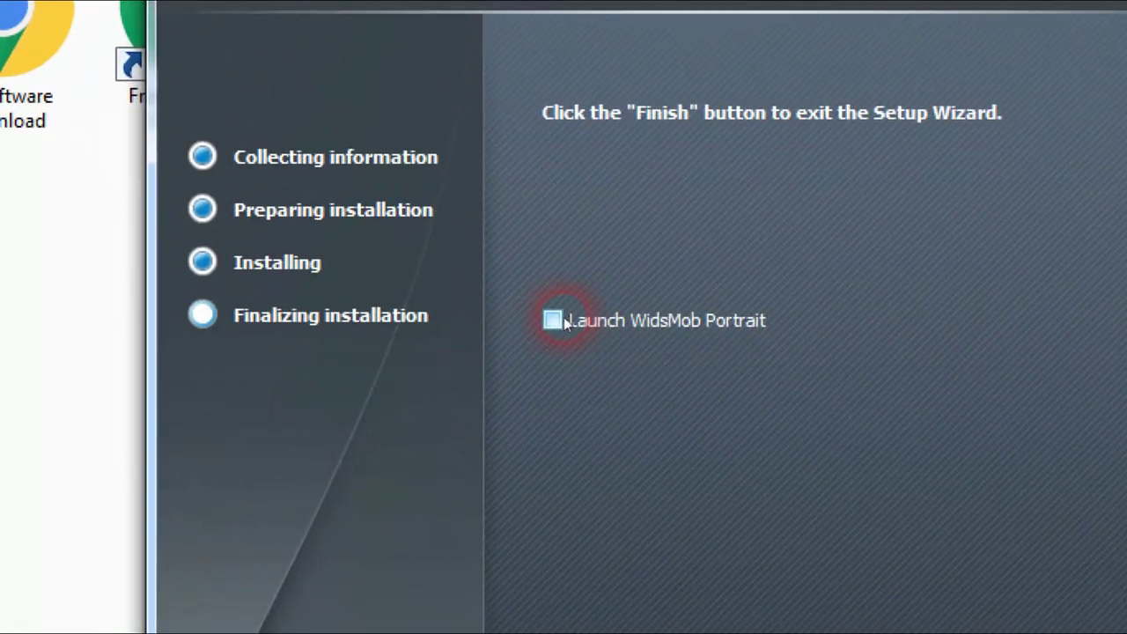
click(322, 172)
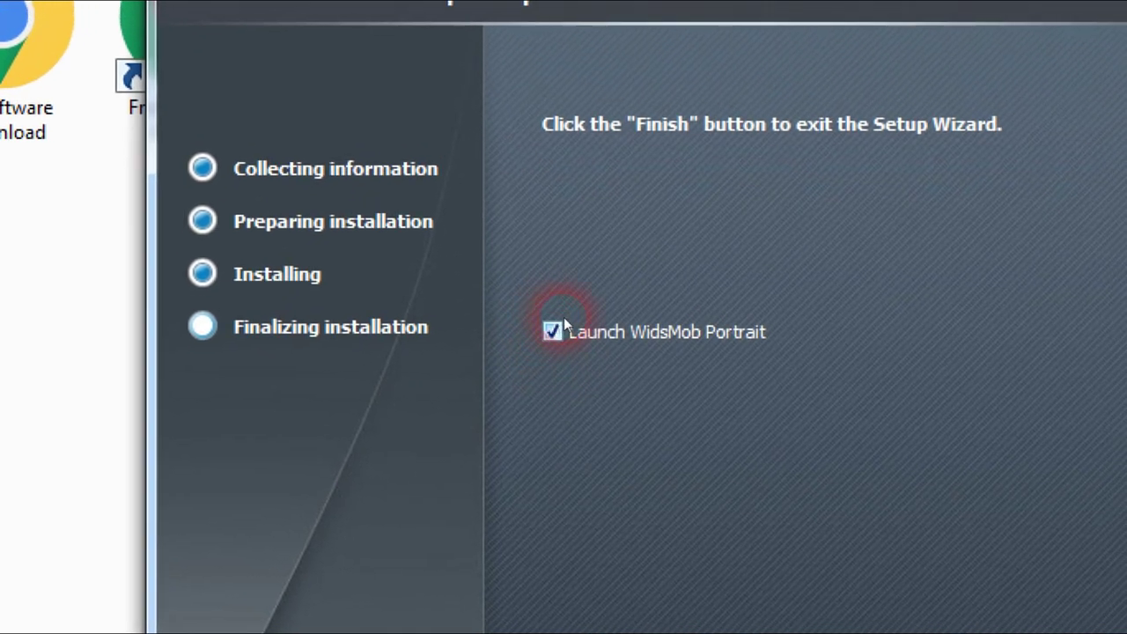
click(564, 316)
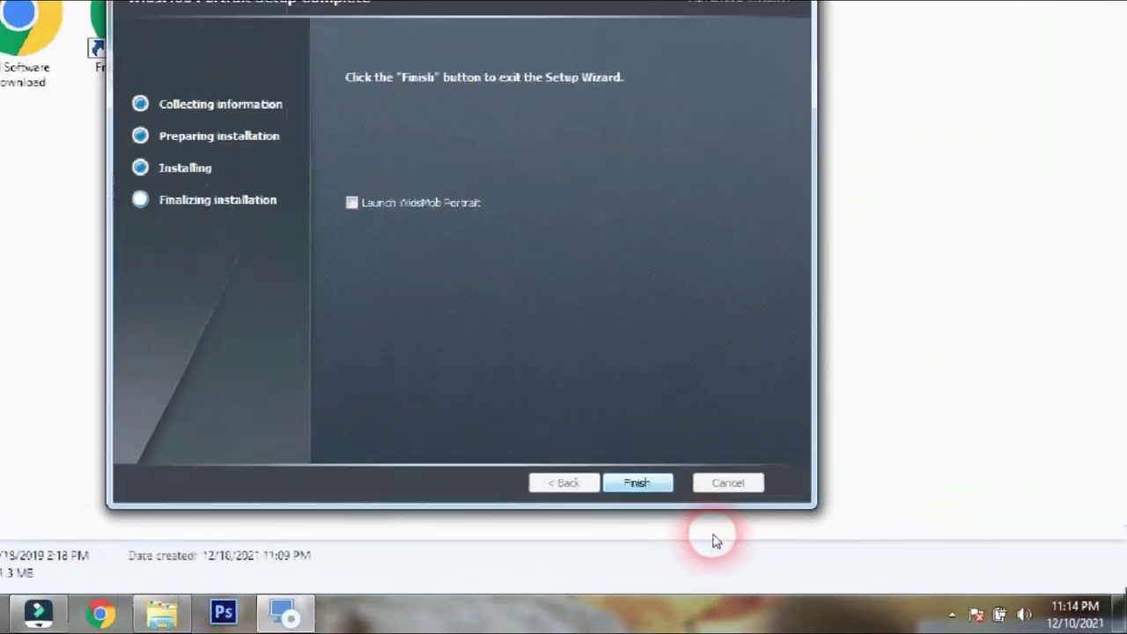
click(726, 514)
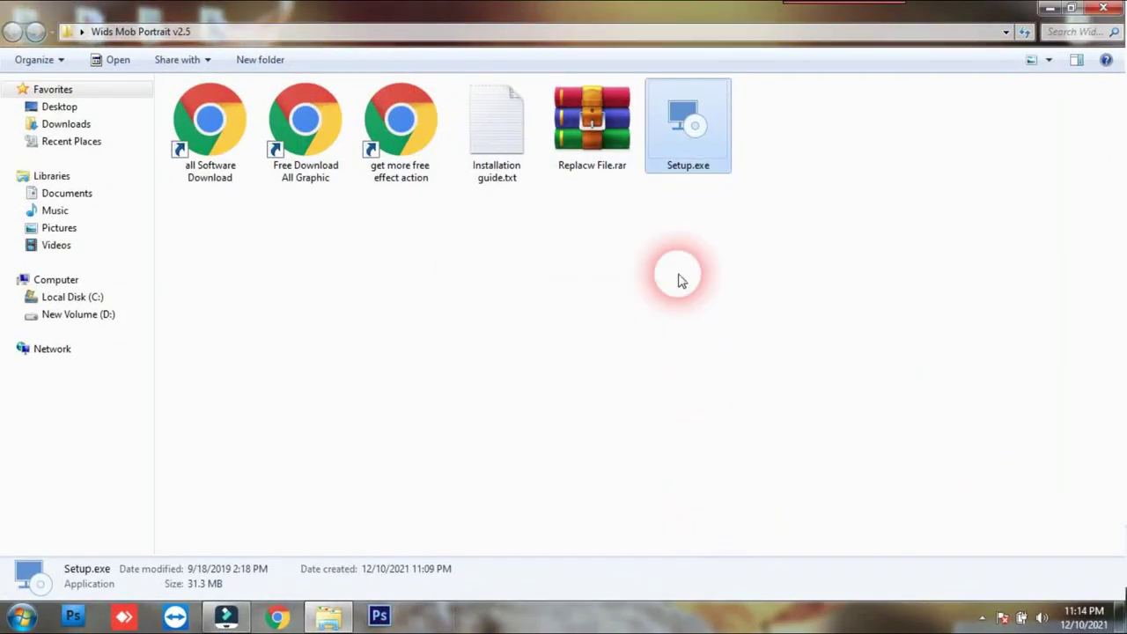
- Minimize the folder window and drag the WidsMob Portrait.exe shortcut beside the Wids Mob Portrait v2.5 folder
click(1046, 9)
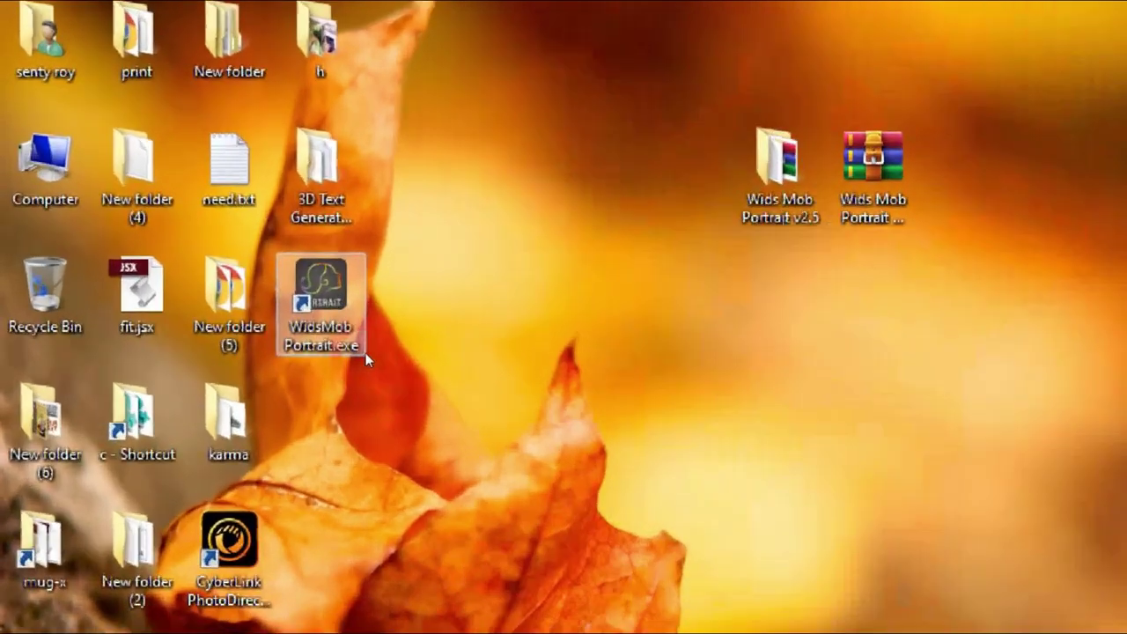
drag(216, 207, 359, 204)
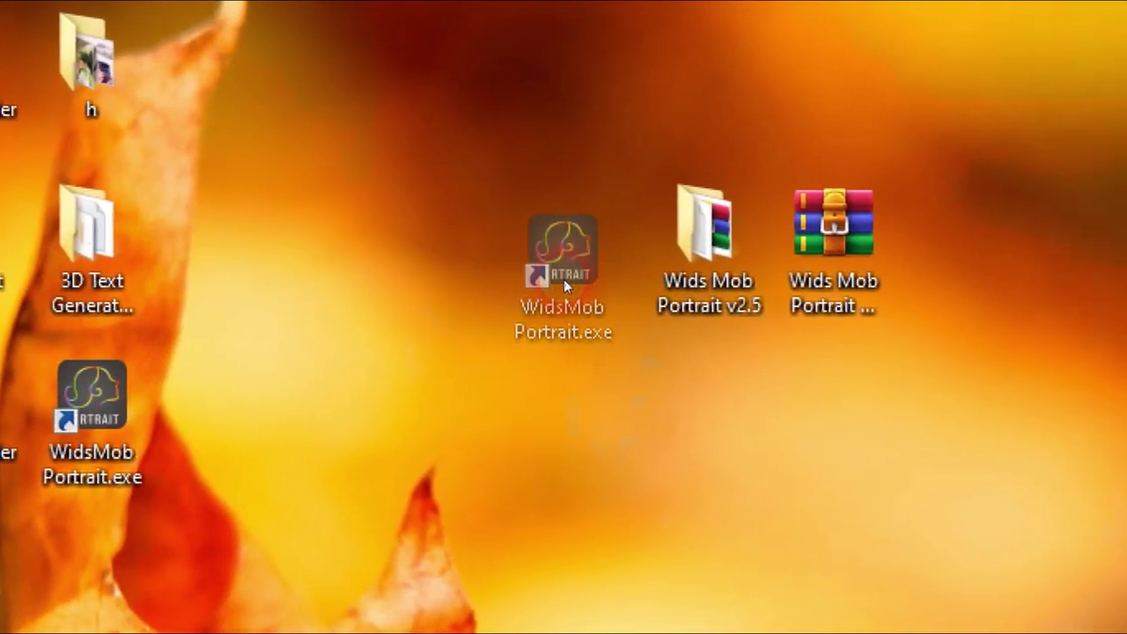
drag(564, 317, 770, 215)
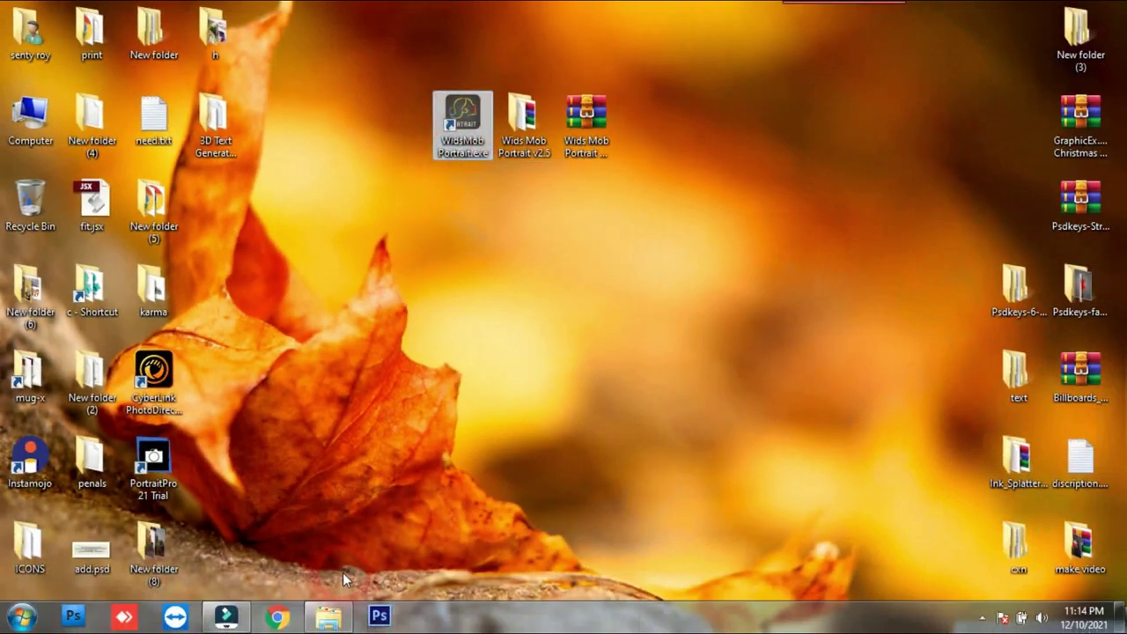
- Open Replacw File.rar from the Wids Mob Portrait v2.5 folder, extract it there, and close WinRAR
double_click(520, 140)
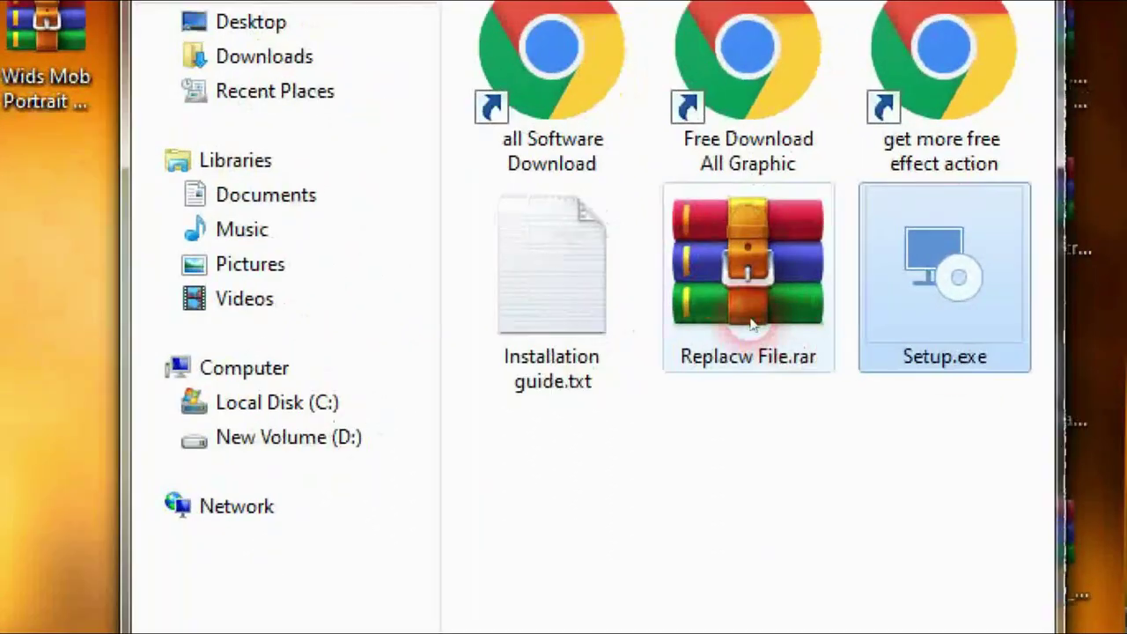
click(942, 263)
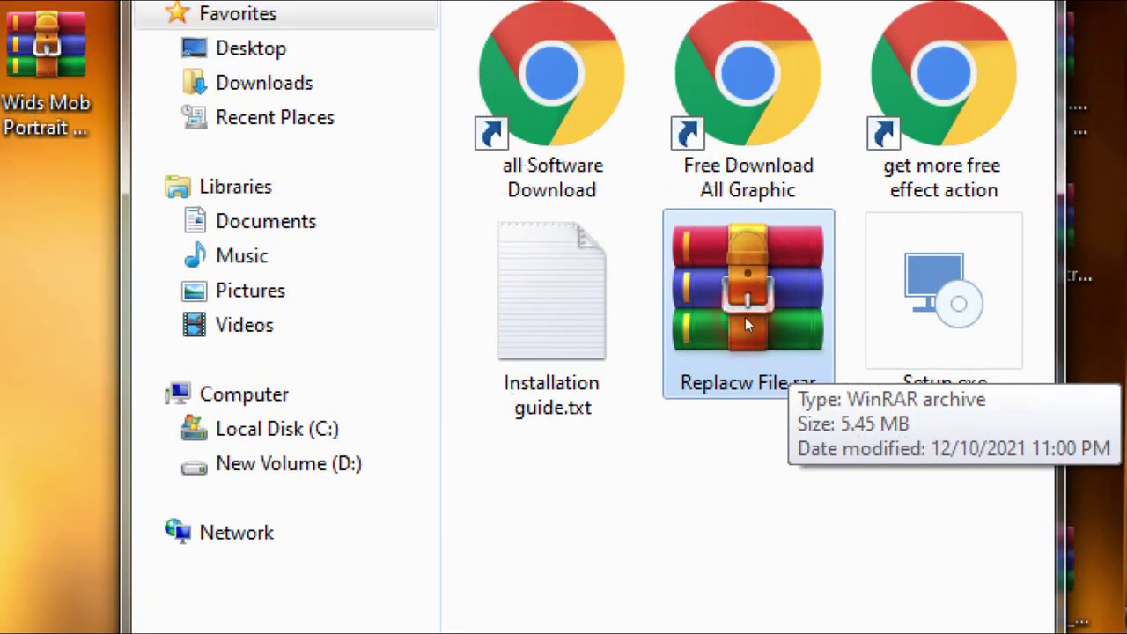
double_click(745, 317)
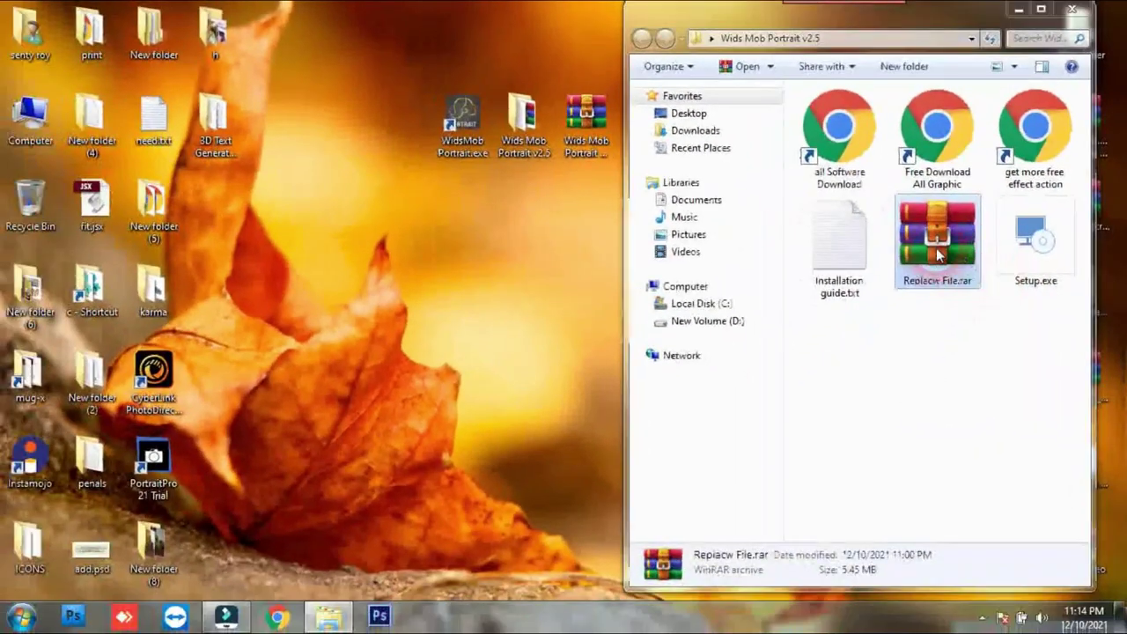
drag(678, 44, 717, 108)
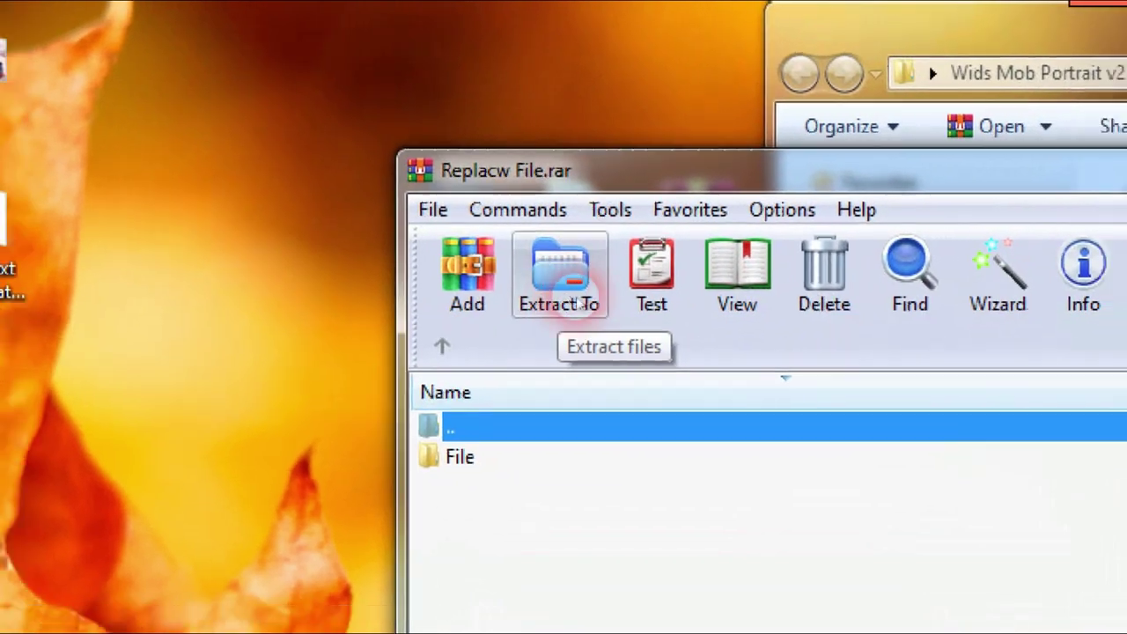
click(574, 304)
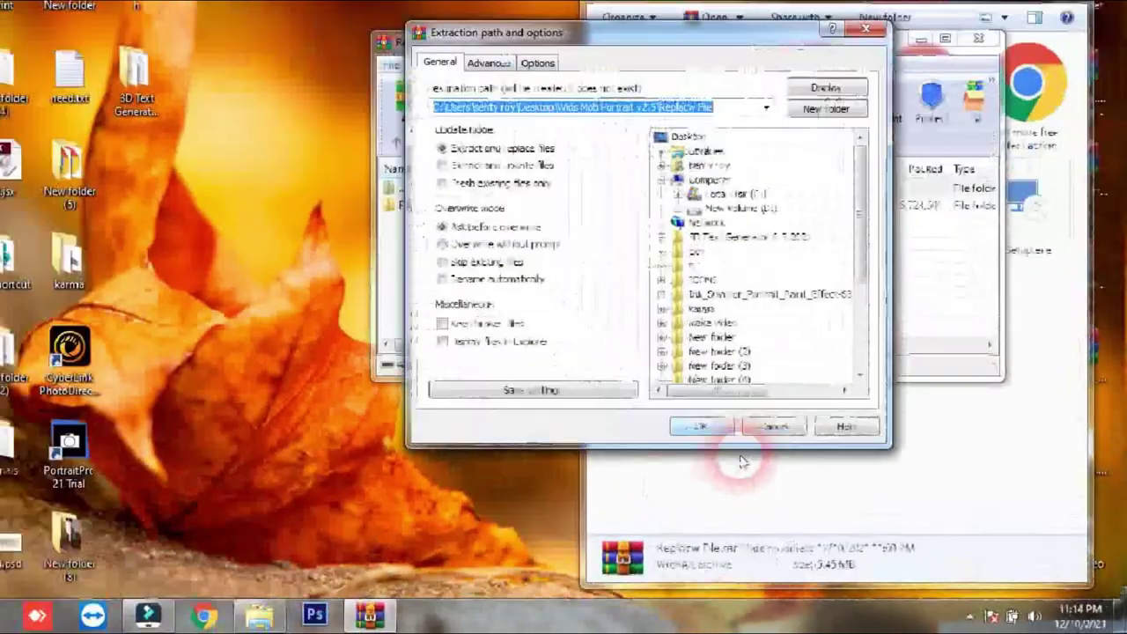
click(733, 445)
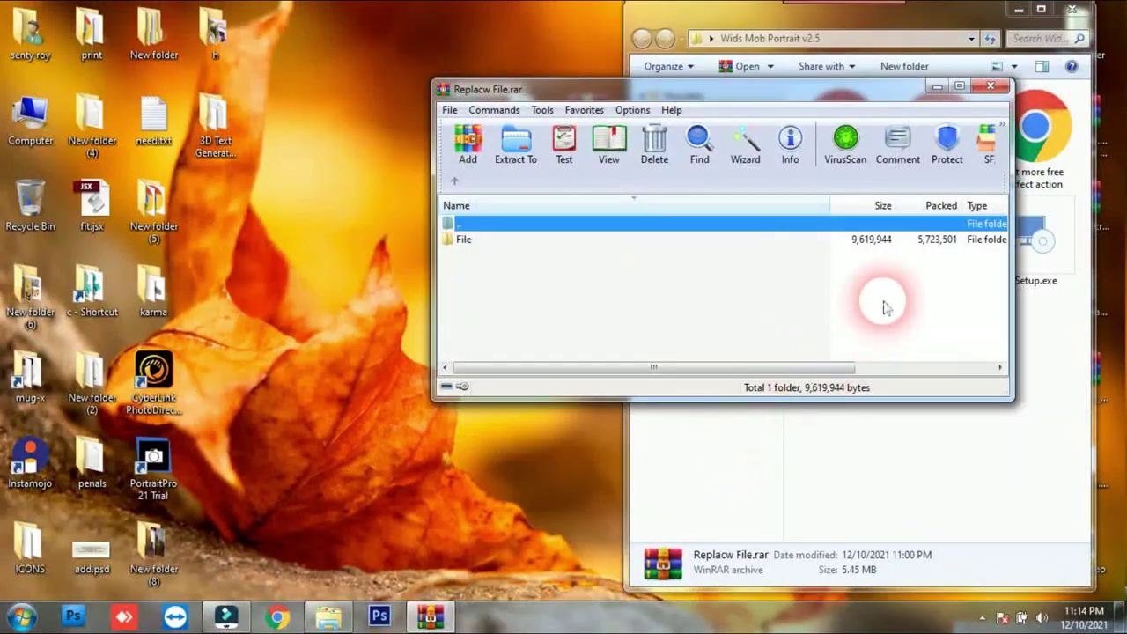
drag(925, 89, 791, 225)
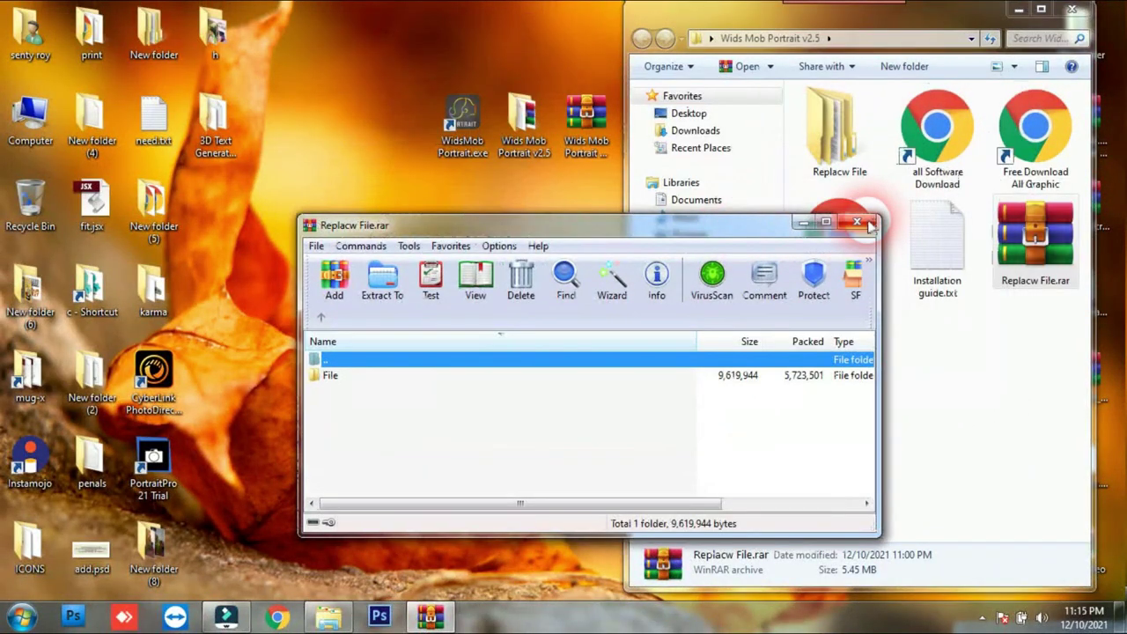
click(871, 223)
- Open the Replacw File folder maximized and set its view to Extra large icons
click(566, 278)
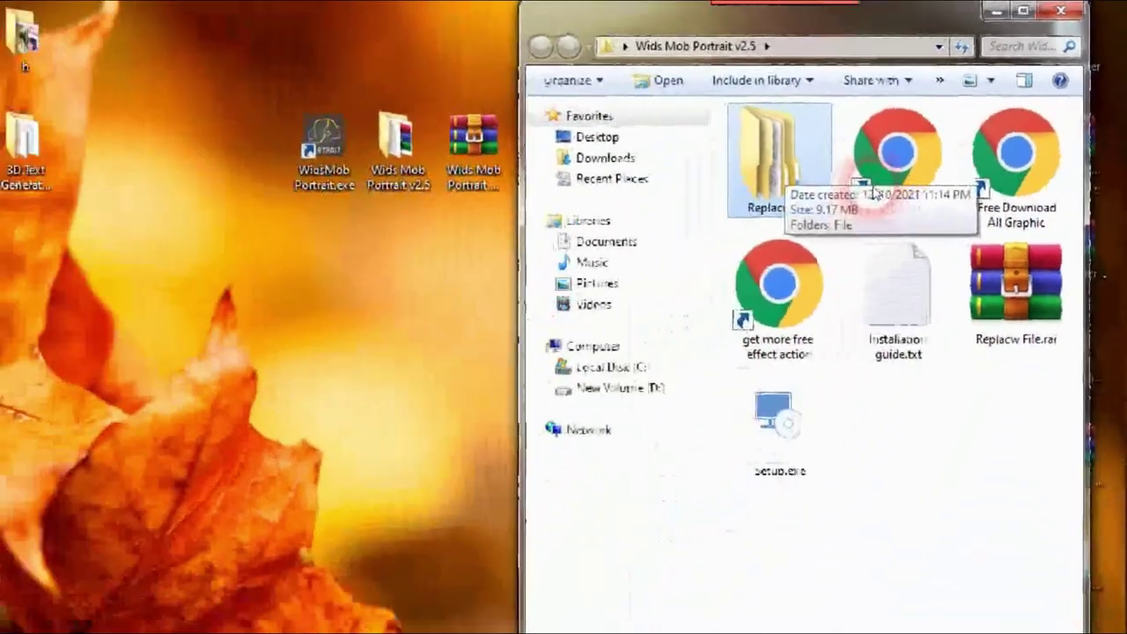
double_click(567, 278)
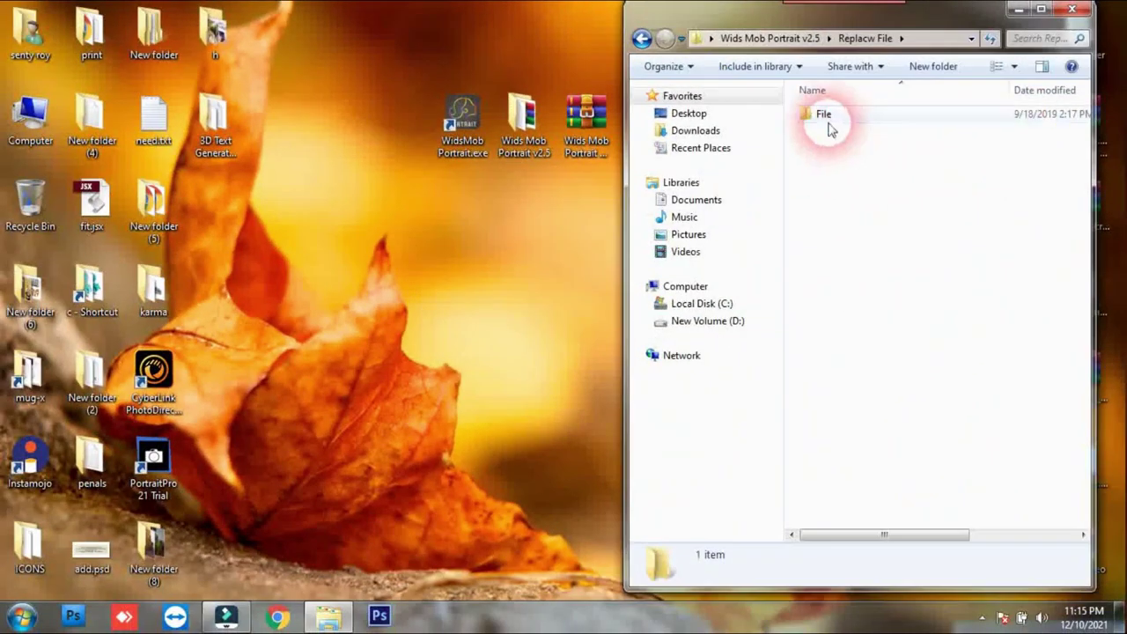
double_click(862, 24)
right_click(433, 192)
click(656, 193)
- In the File subfolder, copy WidsMob Portrait.exe and close the Explorer window
click(352, 230)
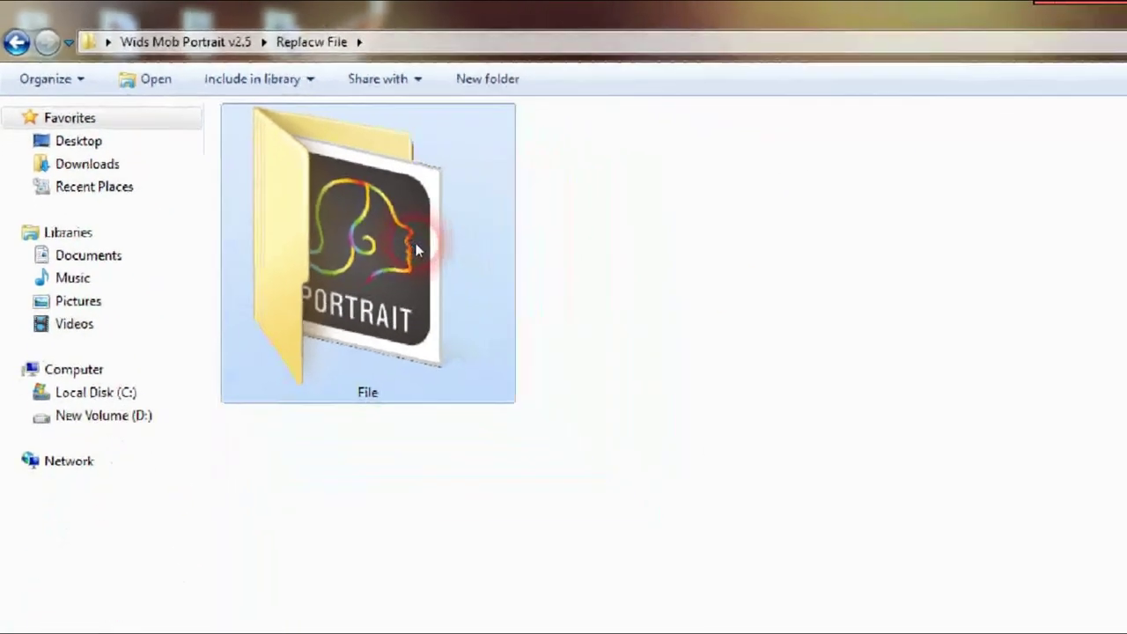
double_click(418, 251)
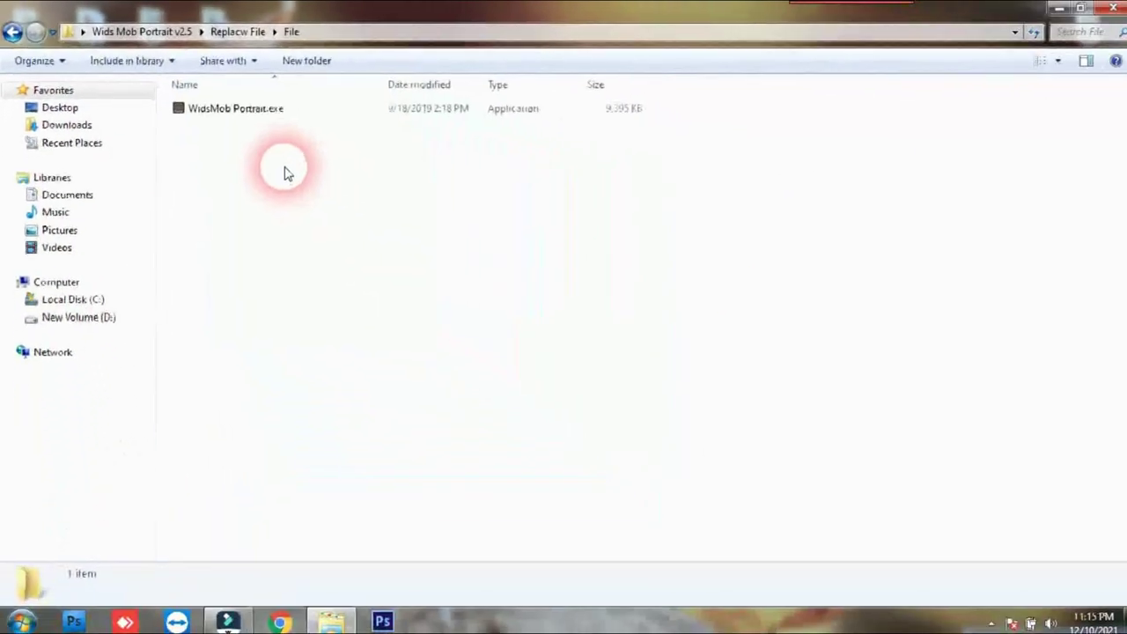
right_click(383, 249)
click(597, 257)
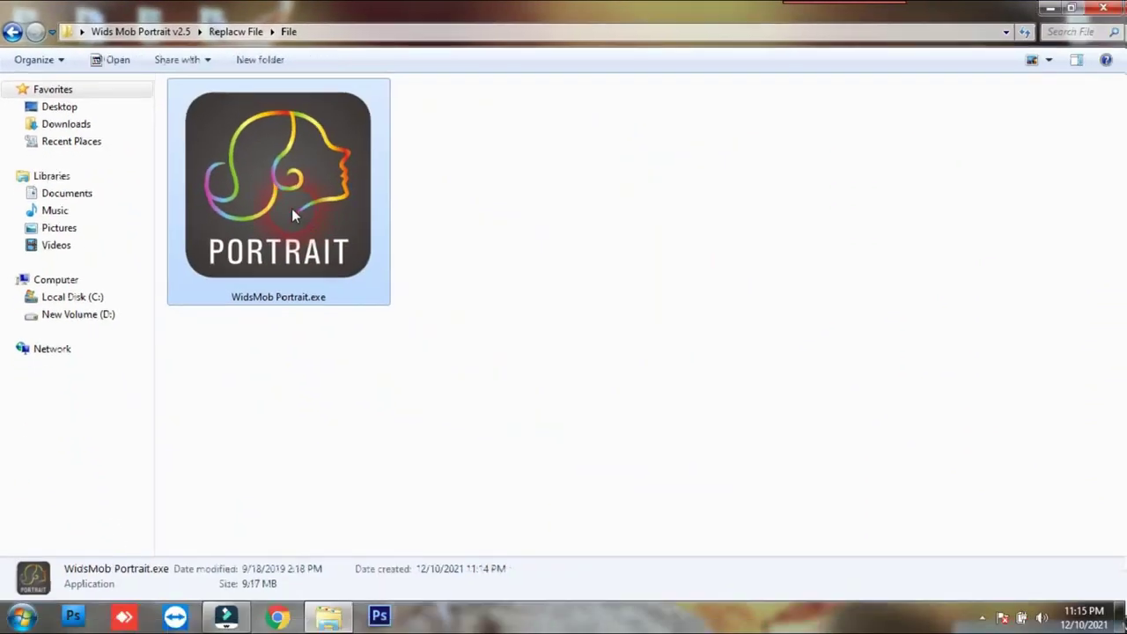
right_click(293, 211)
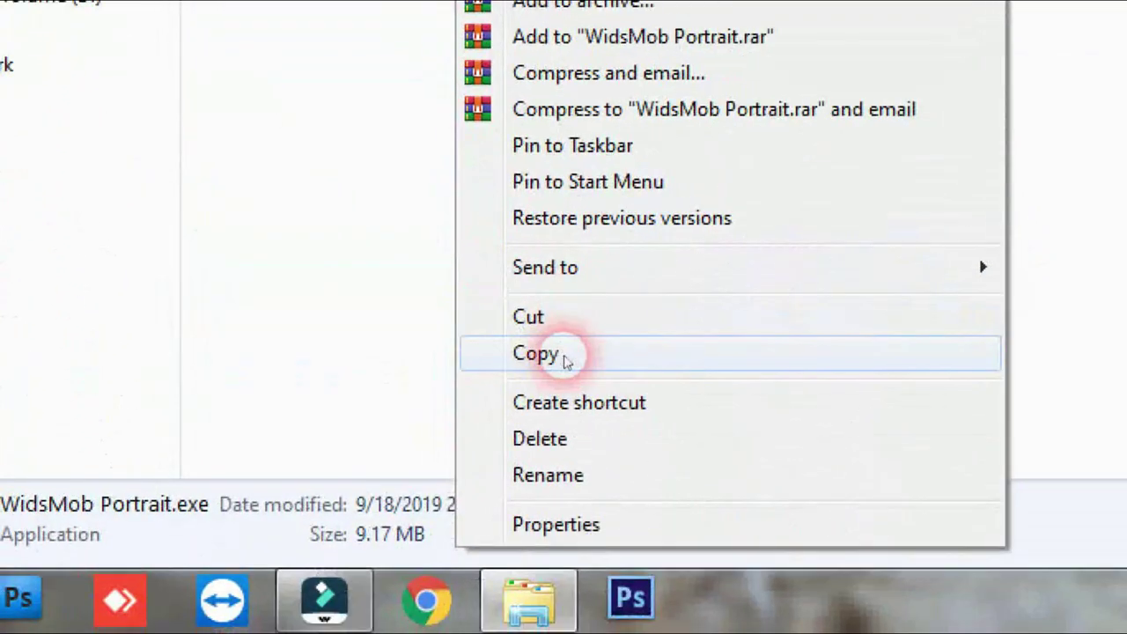
click(567, 362)
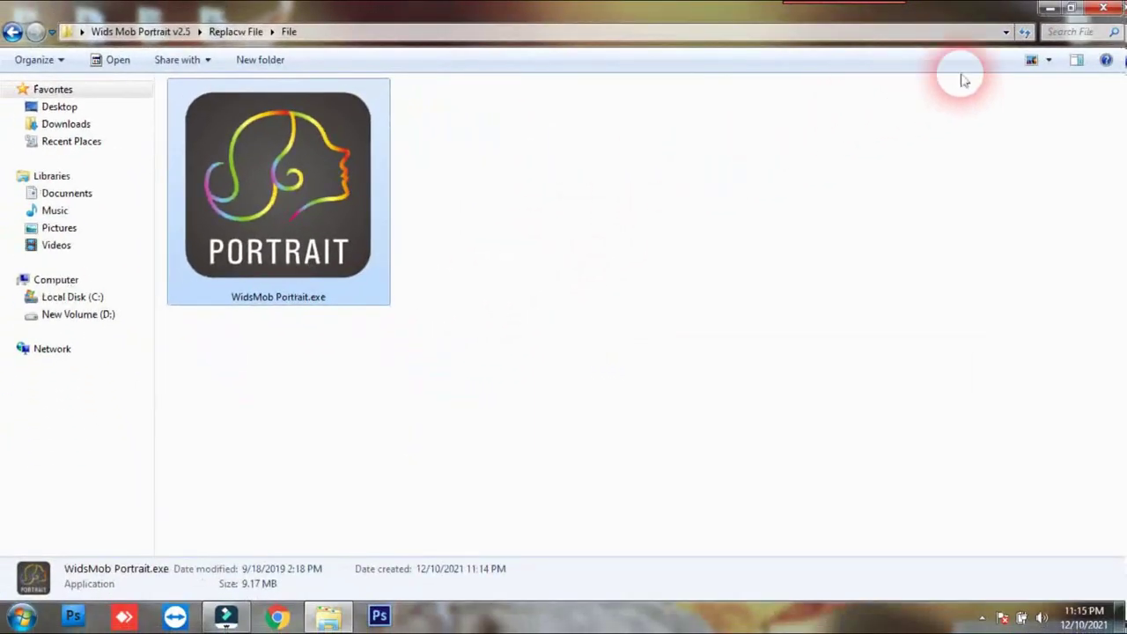
click(1101, 11)
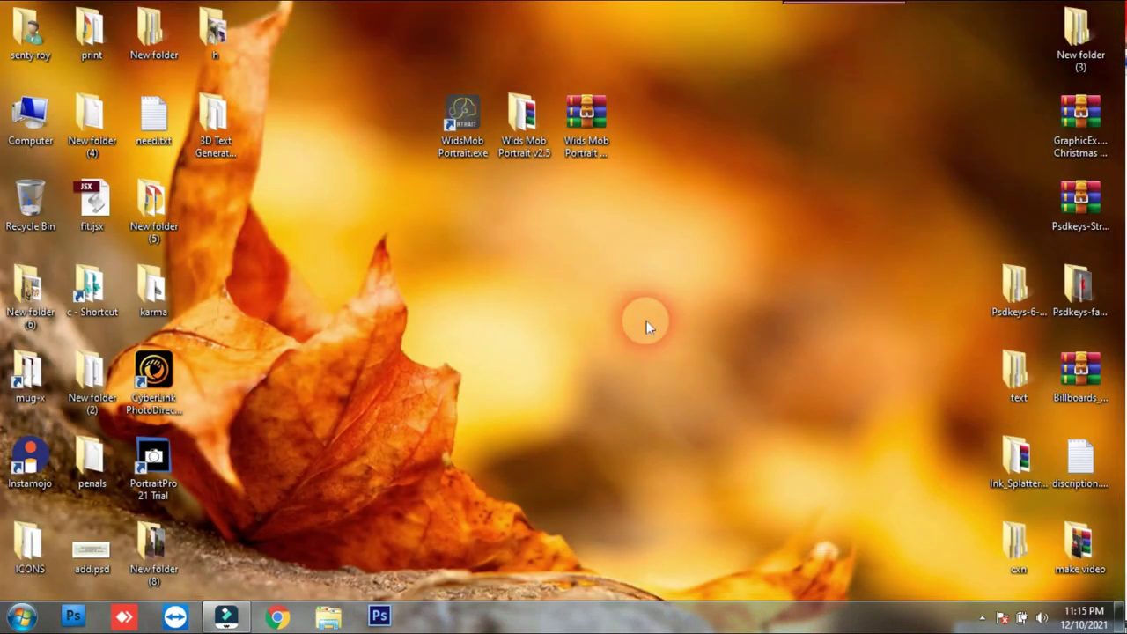
- Open the WidsMob Portrait install folder from the desktop shortcut's context menu
drag(462, 119, 464, 132)
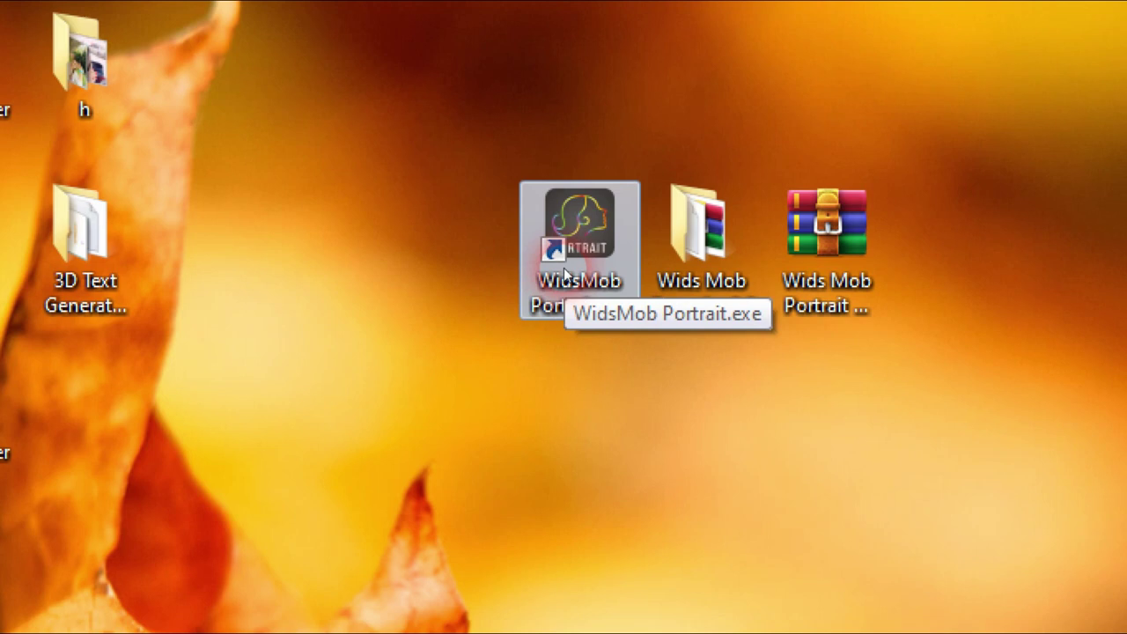
right_click(564, 268)
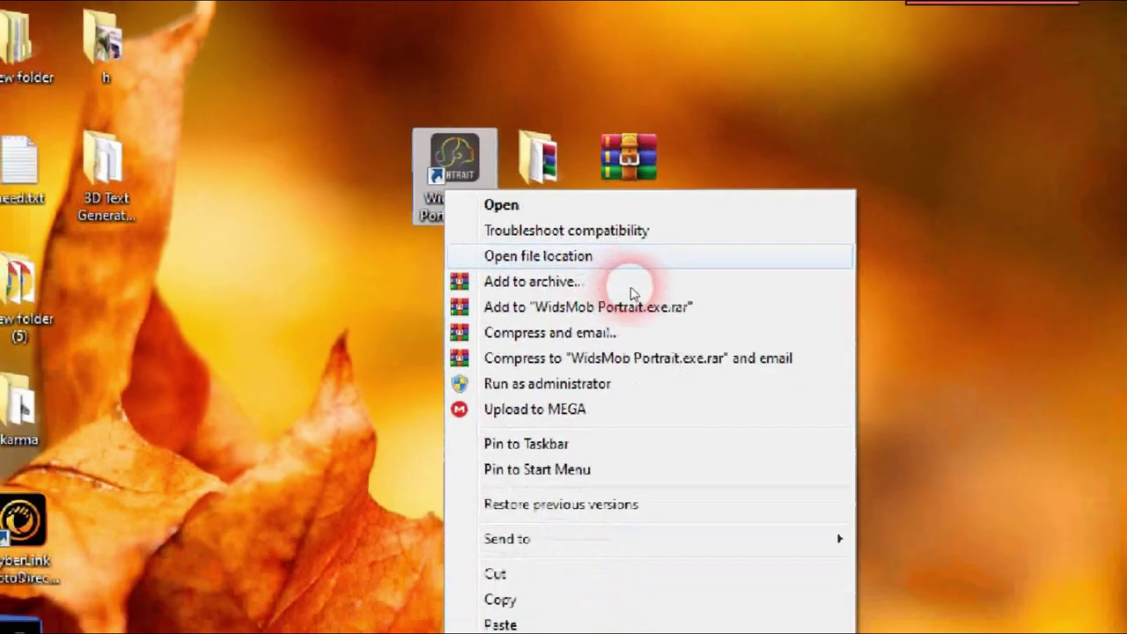
click(630, 257)
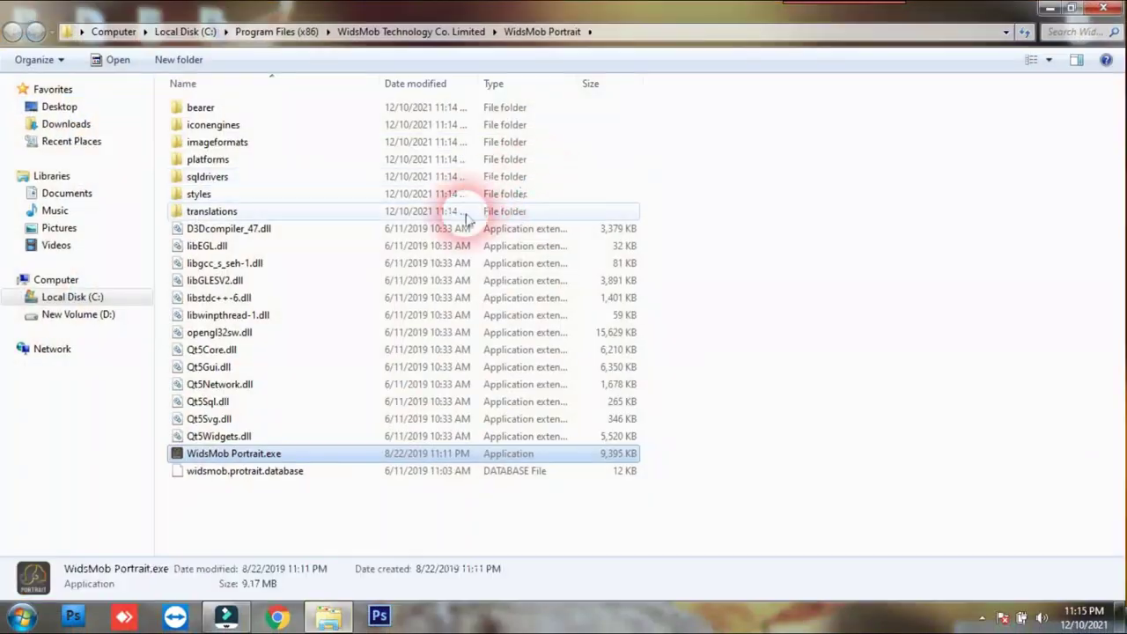
- Drag-select items in the install folder's file list, then clear the selection
drag(905, 524, 176, 39)
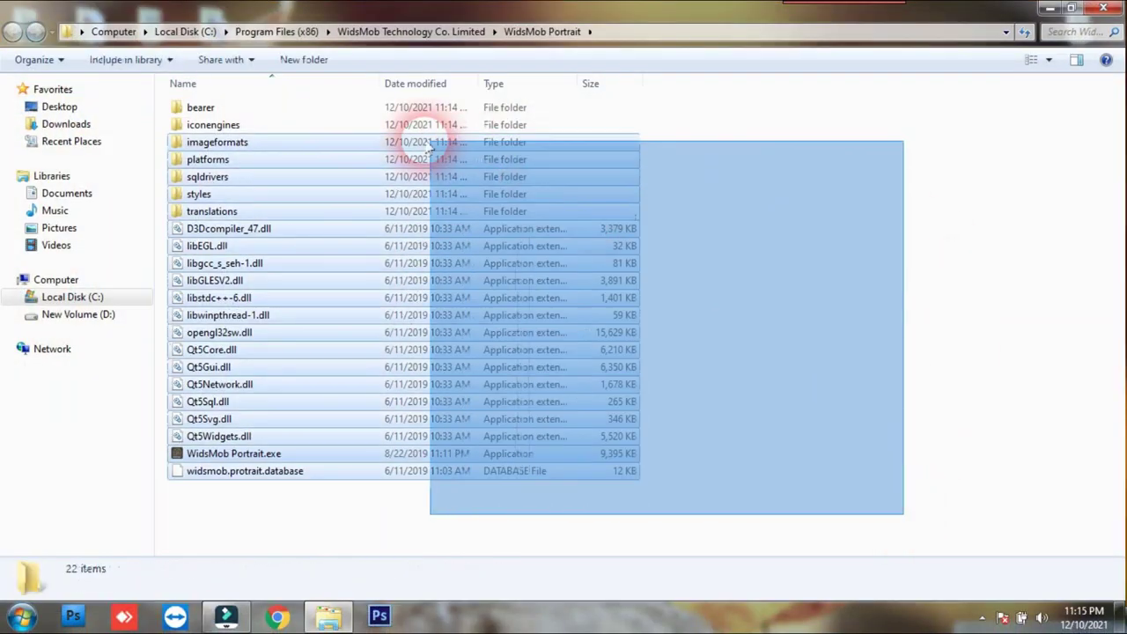
drag(756, 475, 169, 93)
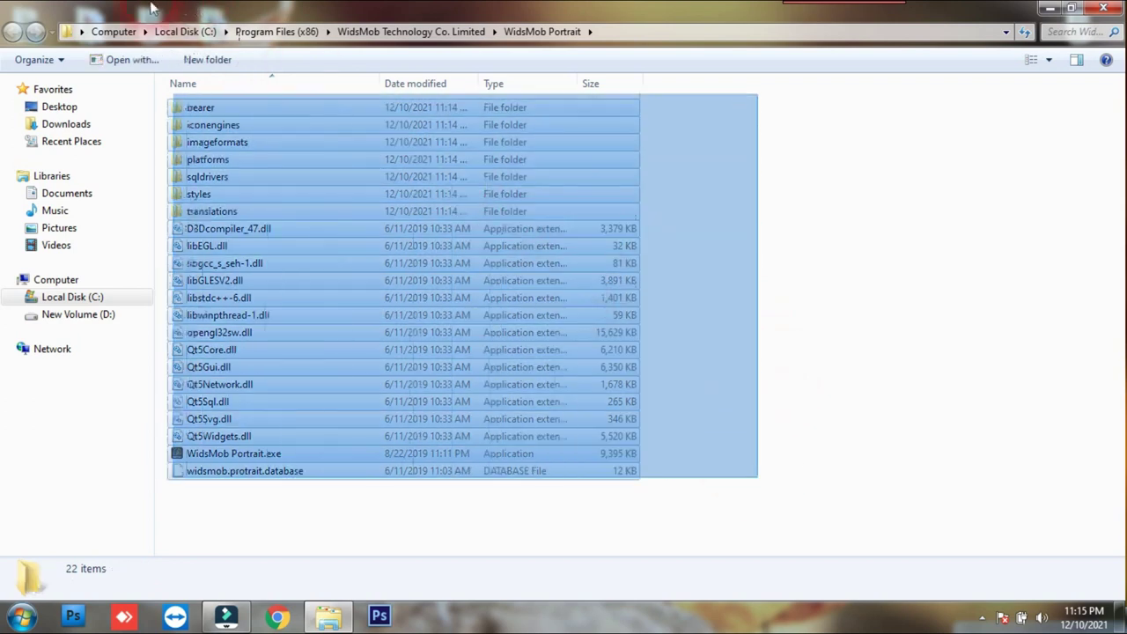
mouse_move(799, 506)
mouse_down()
mouse_move(348, 133)
mouse_move(345, 98)
mouse_up()
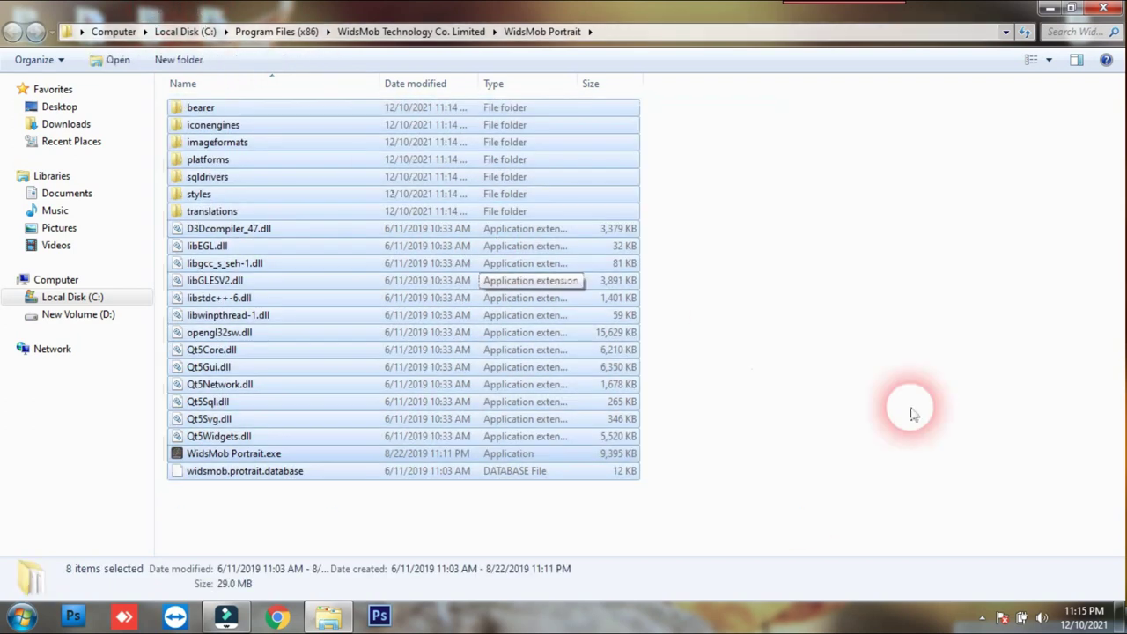
drag(864, 517, 255, 62)
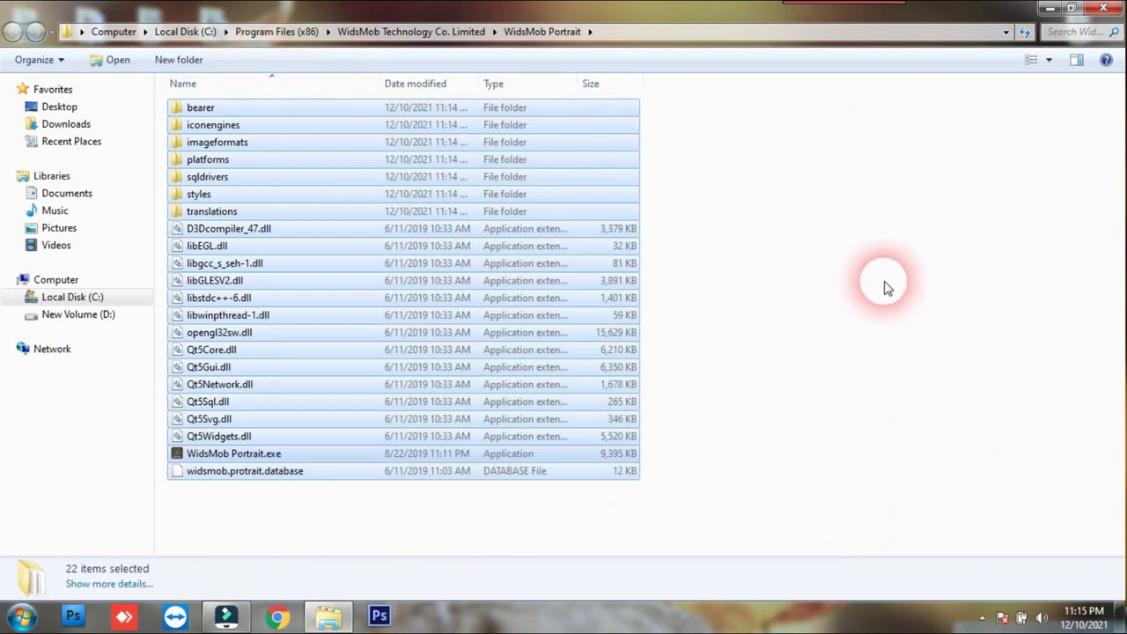
drag(728, 154, 1039, 496)
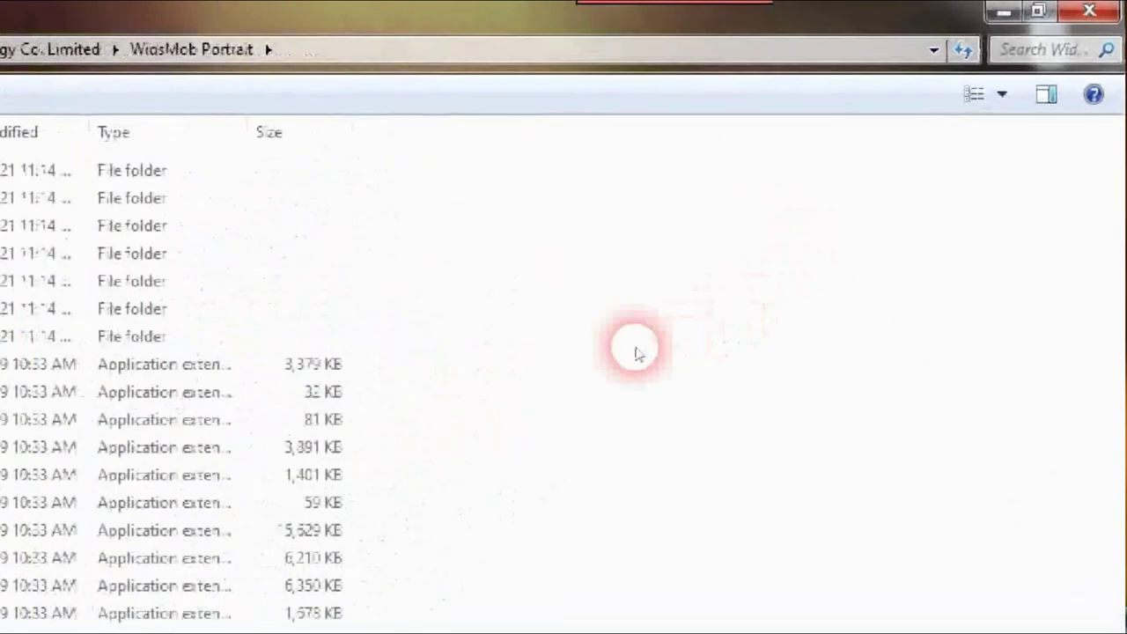
- Paste WidsMob Portrait.exe with Copy and Replace and admin permission, then close the folder
right_click(786, 197)
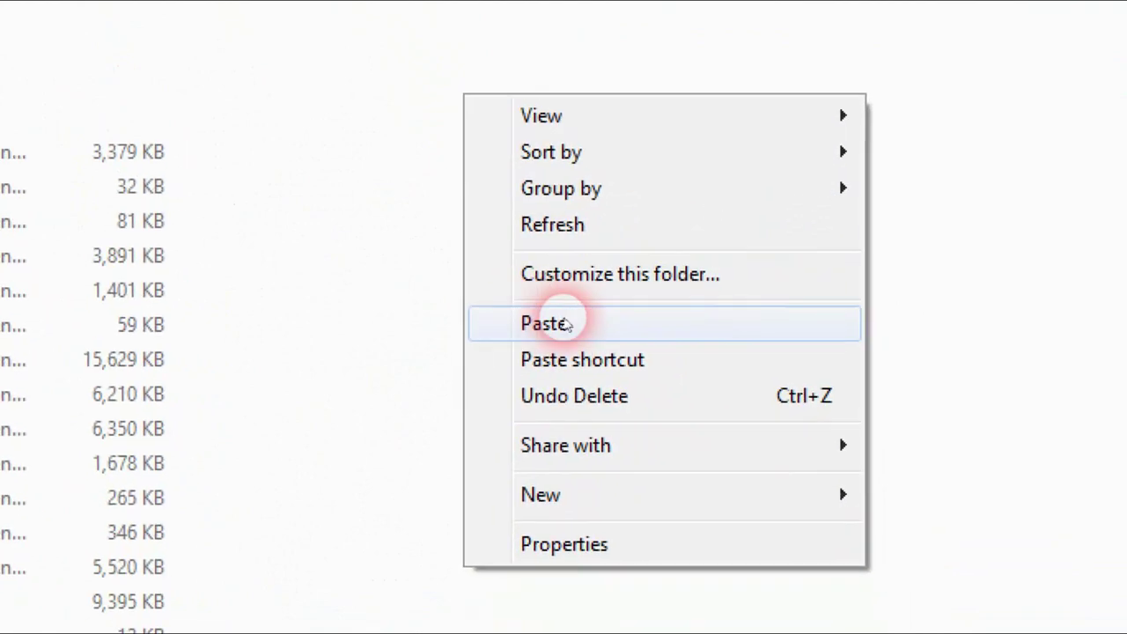
click(839, 319)
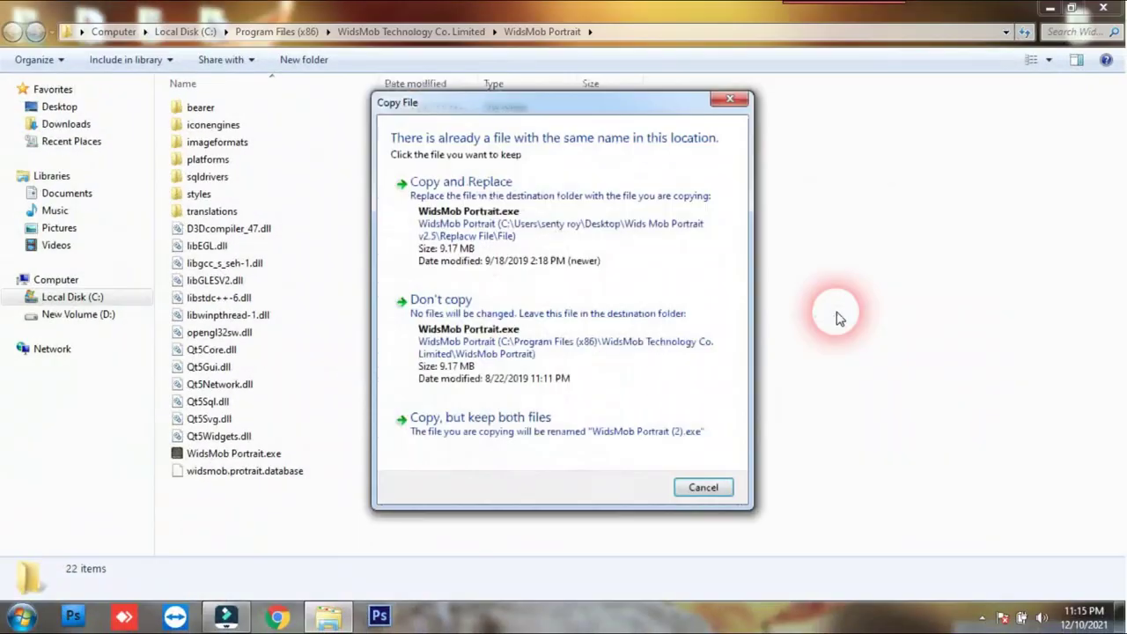
click(643, 207)
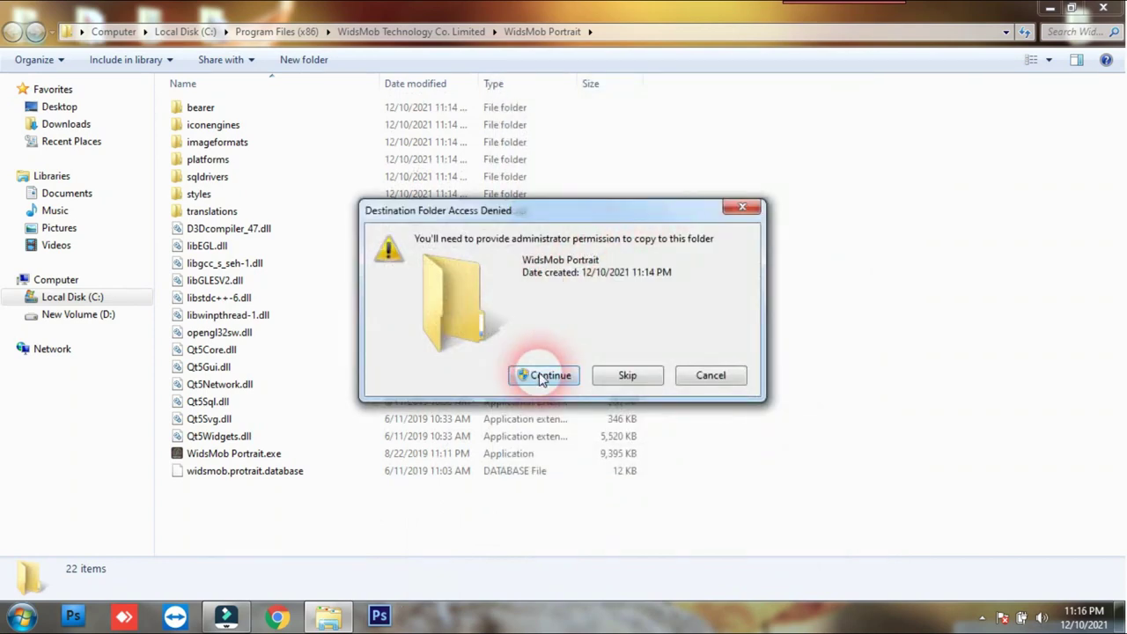
click(543, 376)
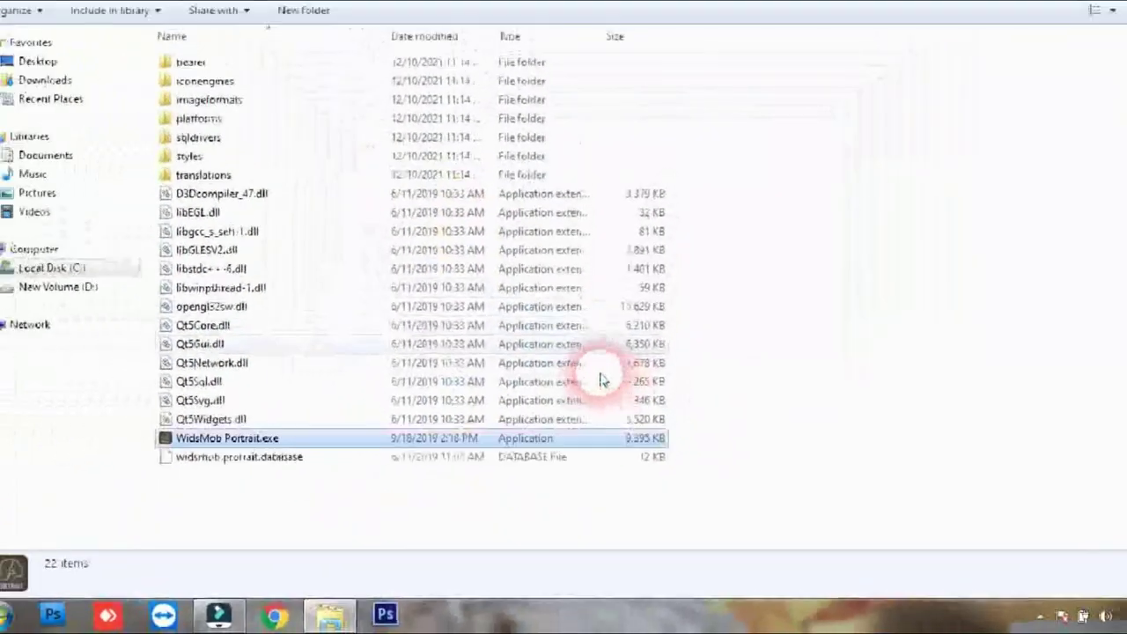
click(909, 160)
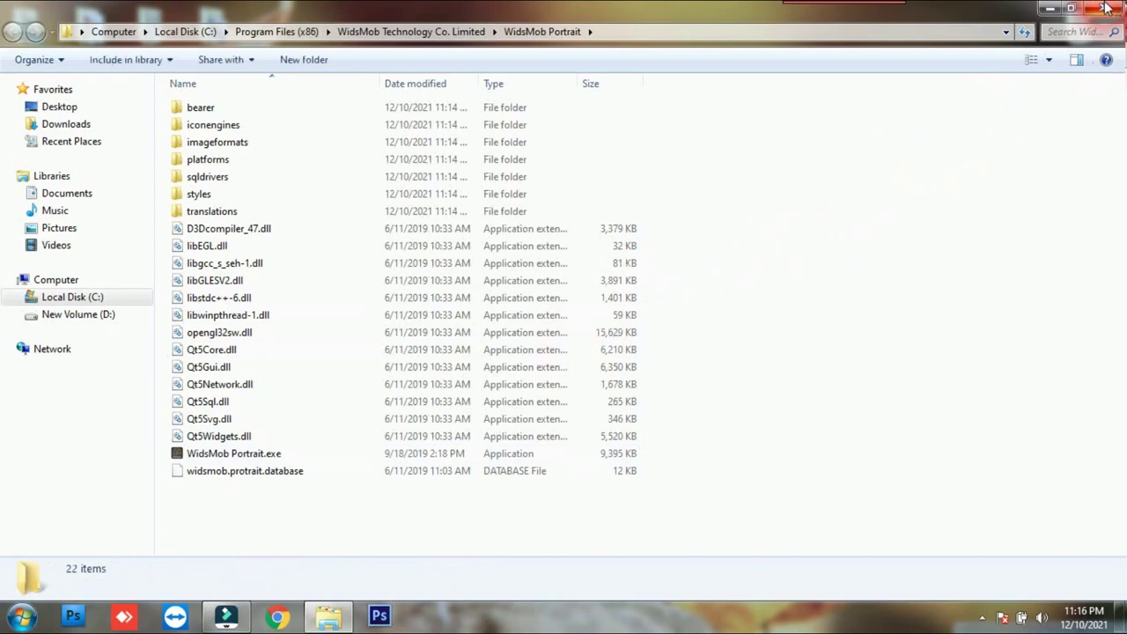
click(1107, 8)
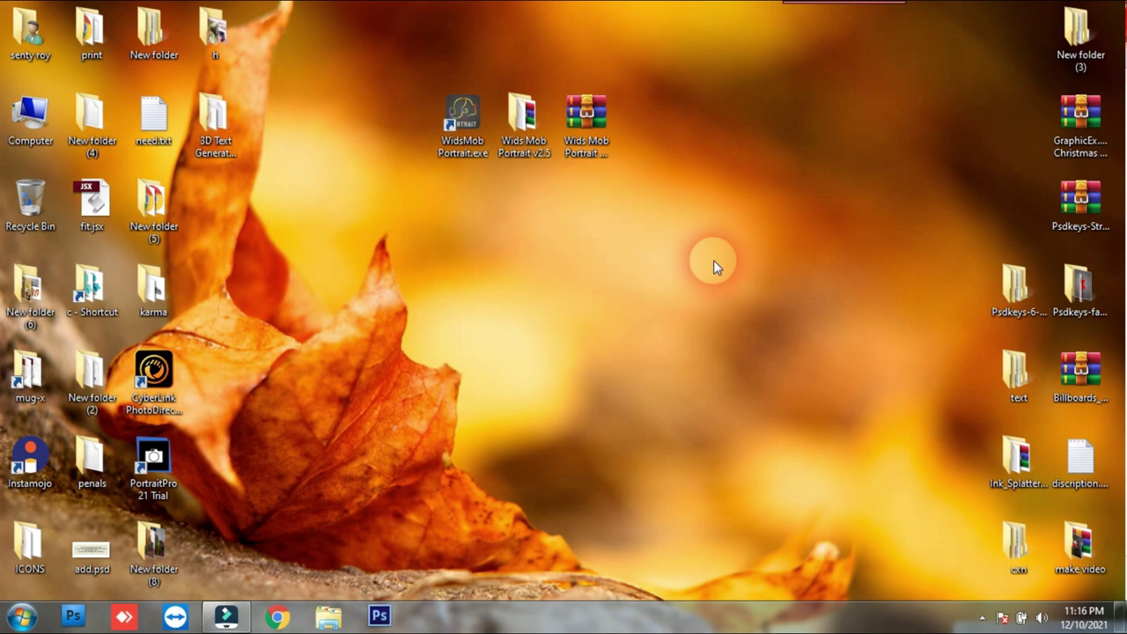
- Open New folder (6) on the desktop to show sample images 01.jpg through 07.jpg and 05.psd
click(467, 134)
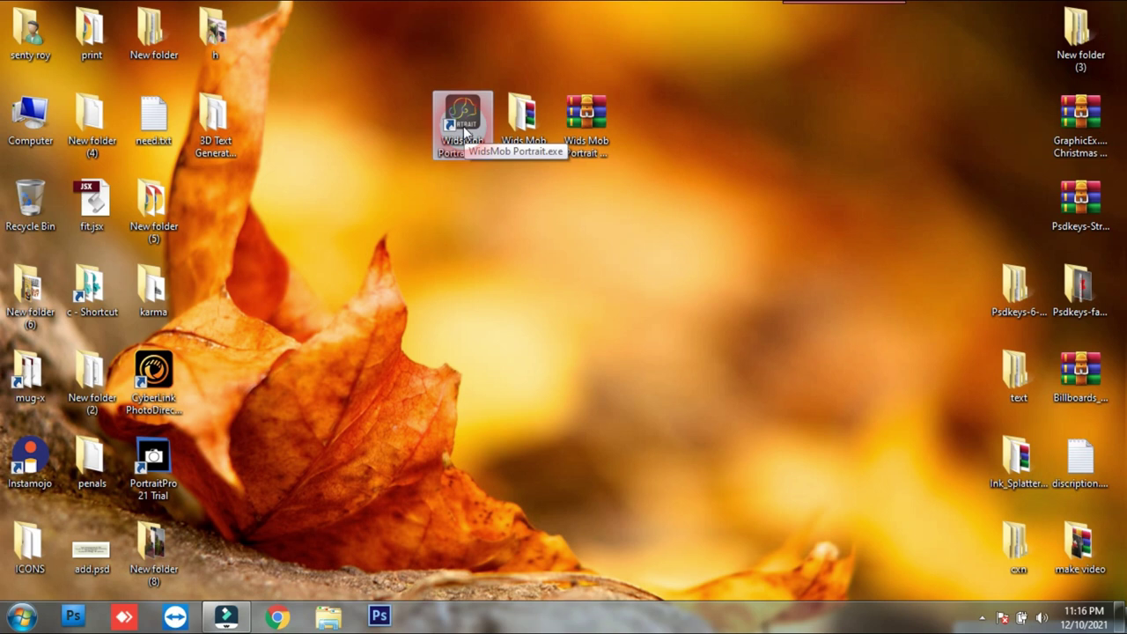
click(465, 130)
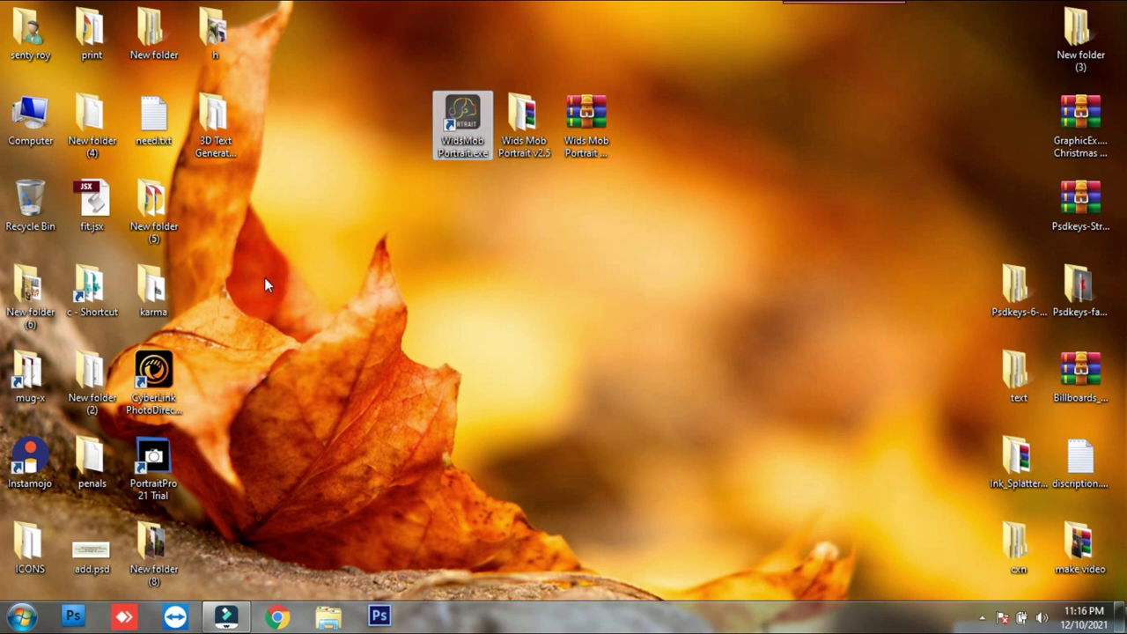
double_click(29, 286)
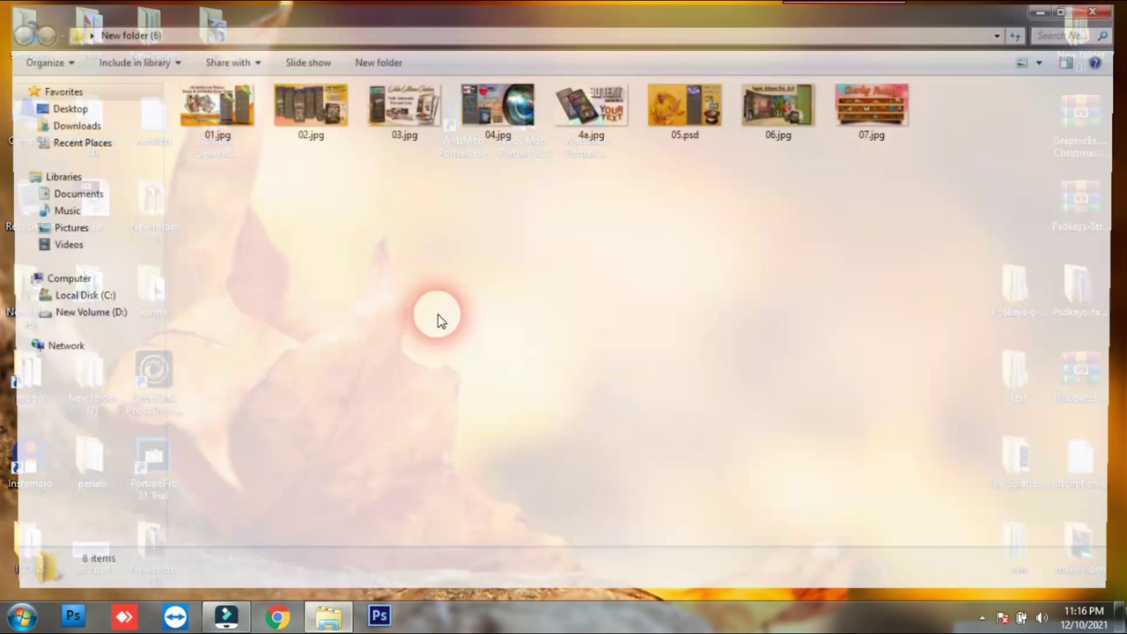
- Open 01.jpg, the Mug-x Print Plugin advertisement, in Windows Photo Viewer
double_click(220, 132)
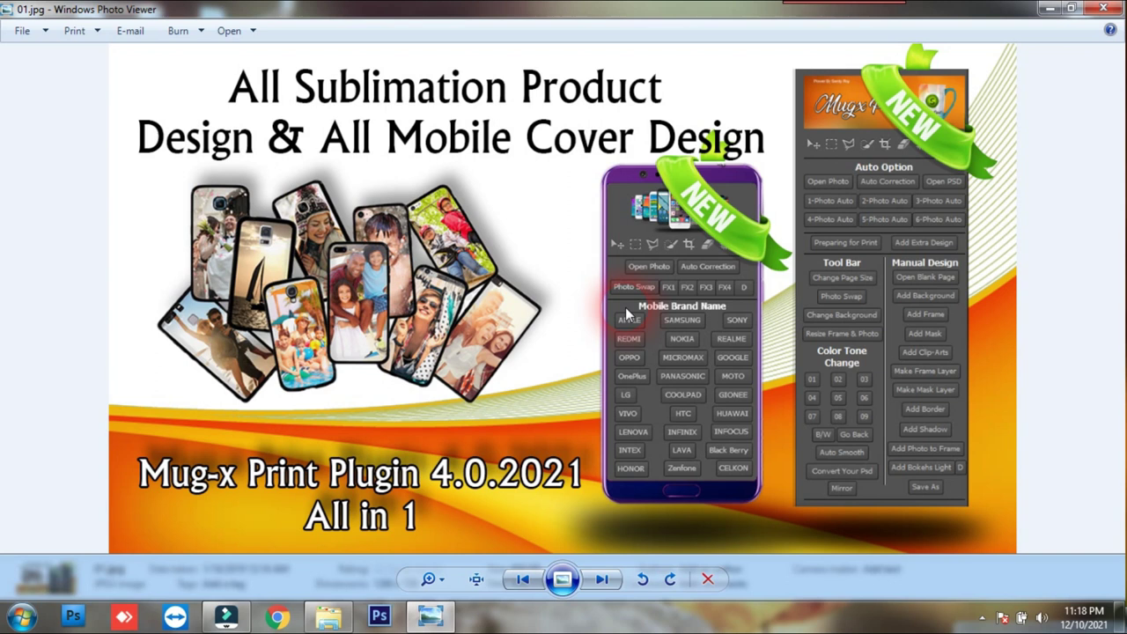
- Scroll forward to 02.jpg, the Infinity Photo Editor 6.0 image
scroll(627, 315, down, 1)
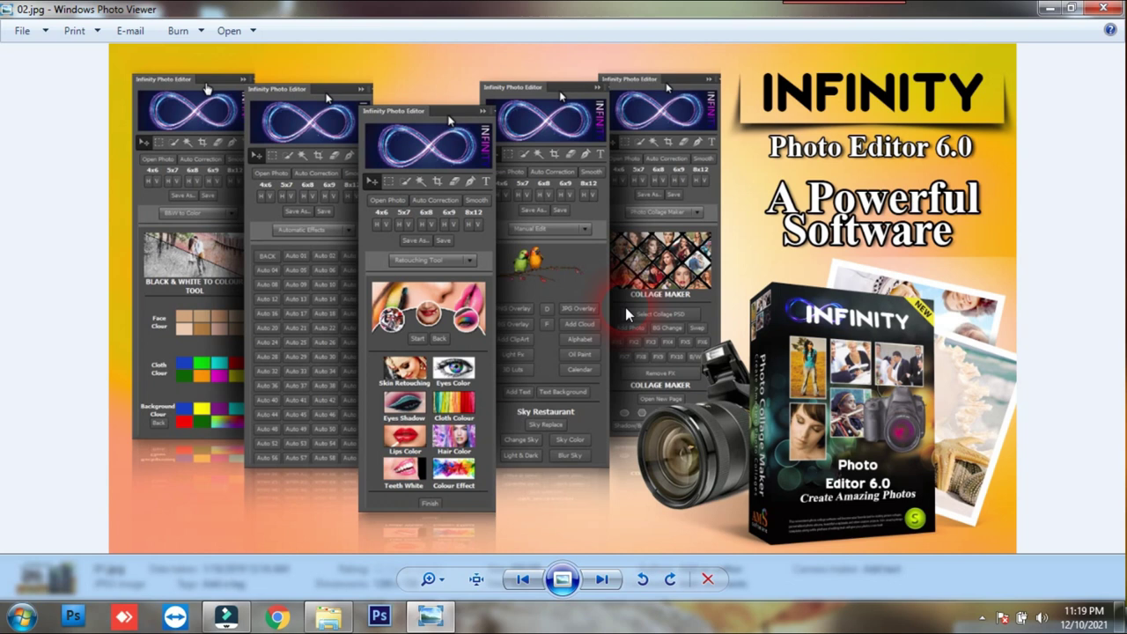
- Advance the viewer to 03.jpg, the Auto Album Maker advertisement
key(Right)
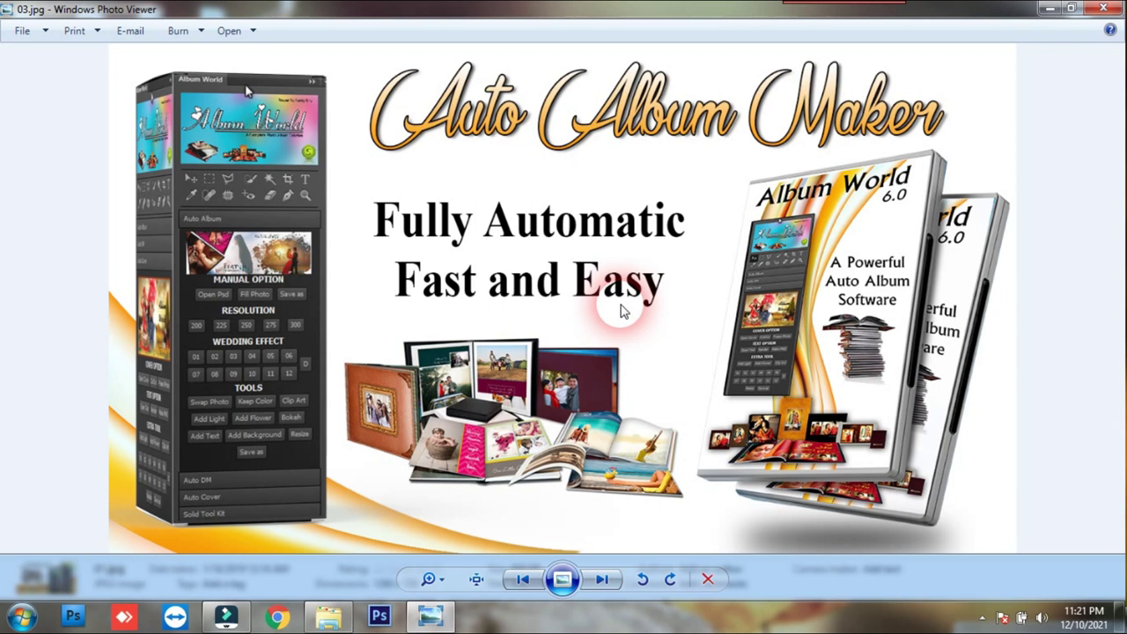
- Step through 04.jpg and 4a.jpg to 05.psd, the Best Photo Pre-Effect image
key(Right)
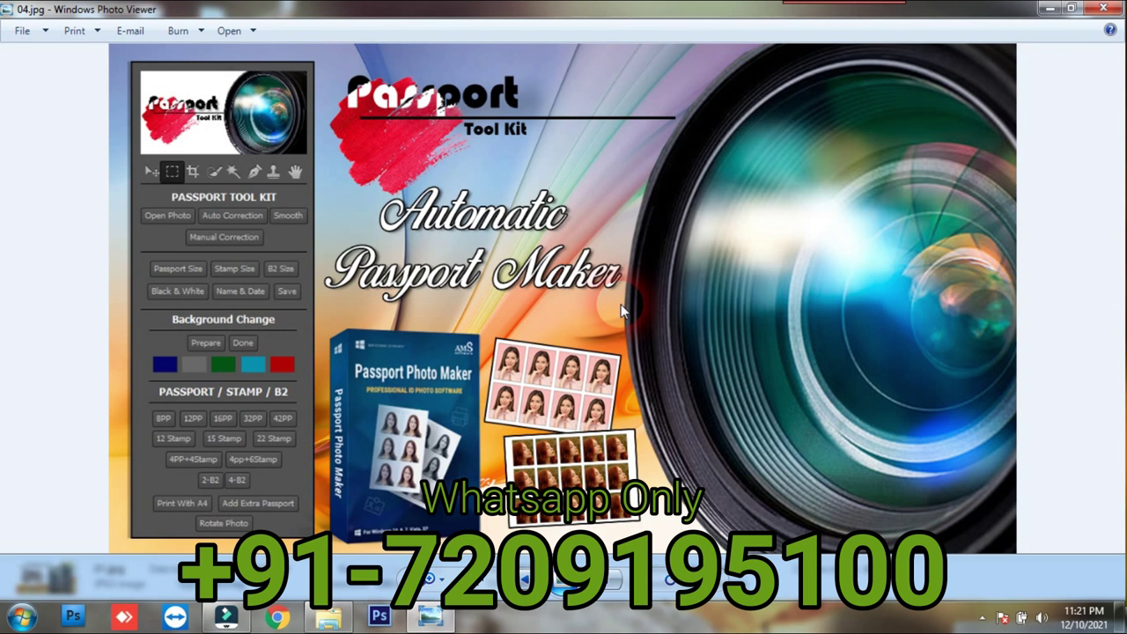
scroll(621, 304, down, 1)
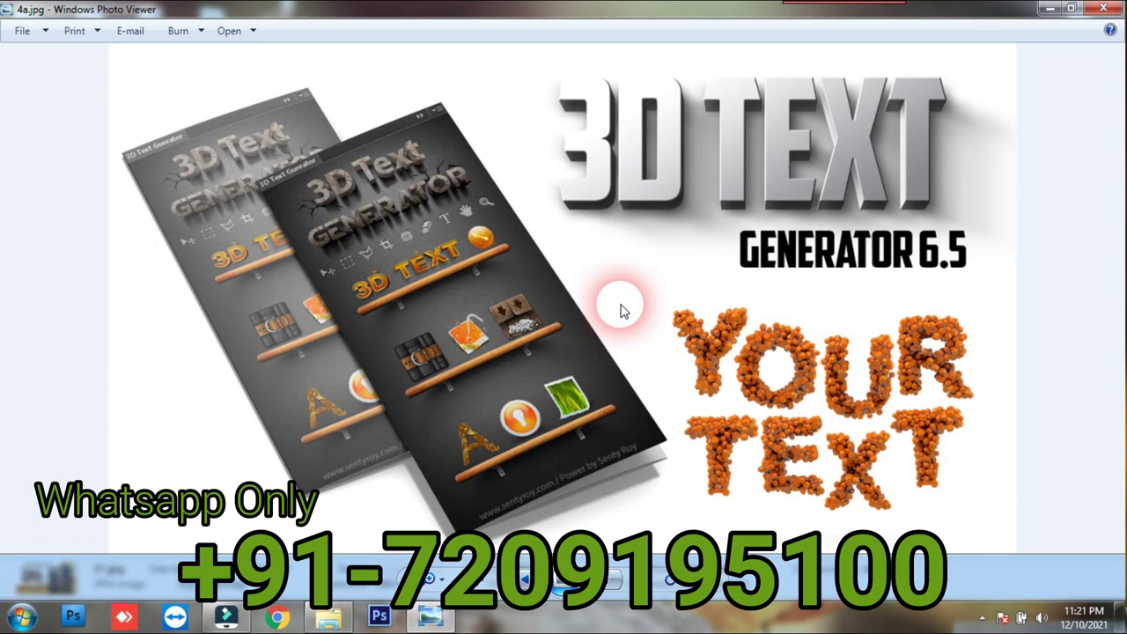
key(Right)
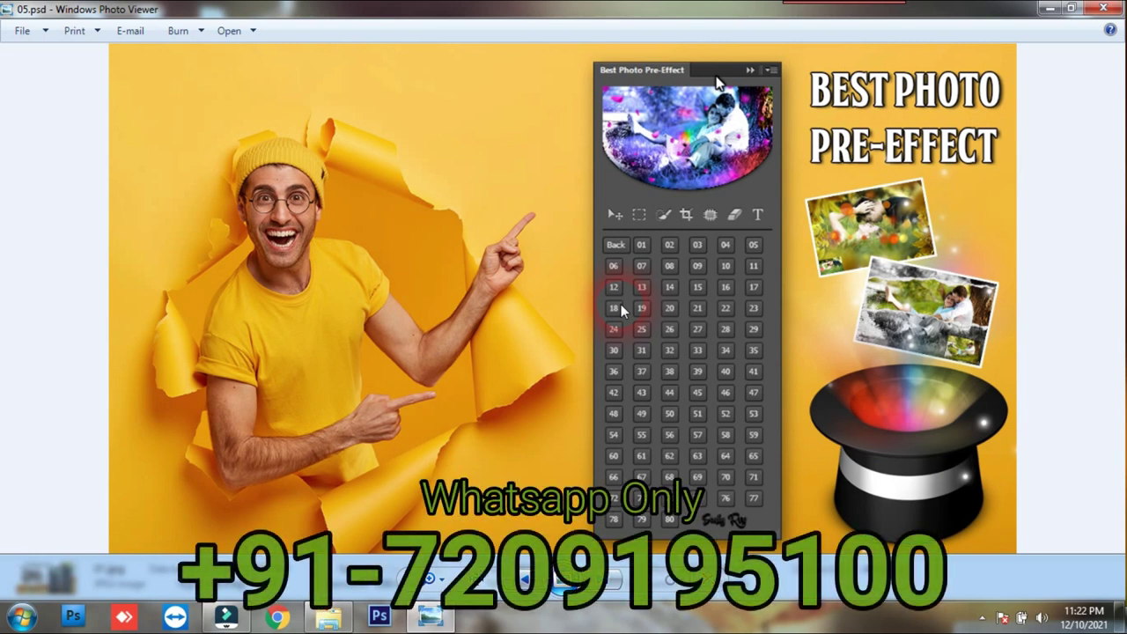
- Advance through 06.jpg to 07.jpg (Overlay Factory 3.0), then close Photo Viewer
key(Right)
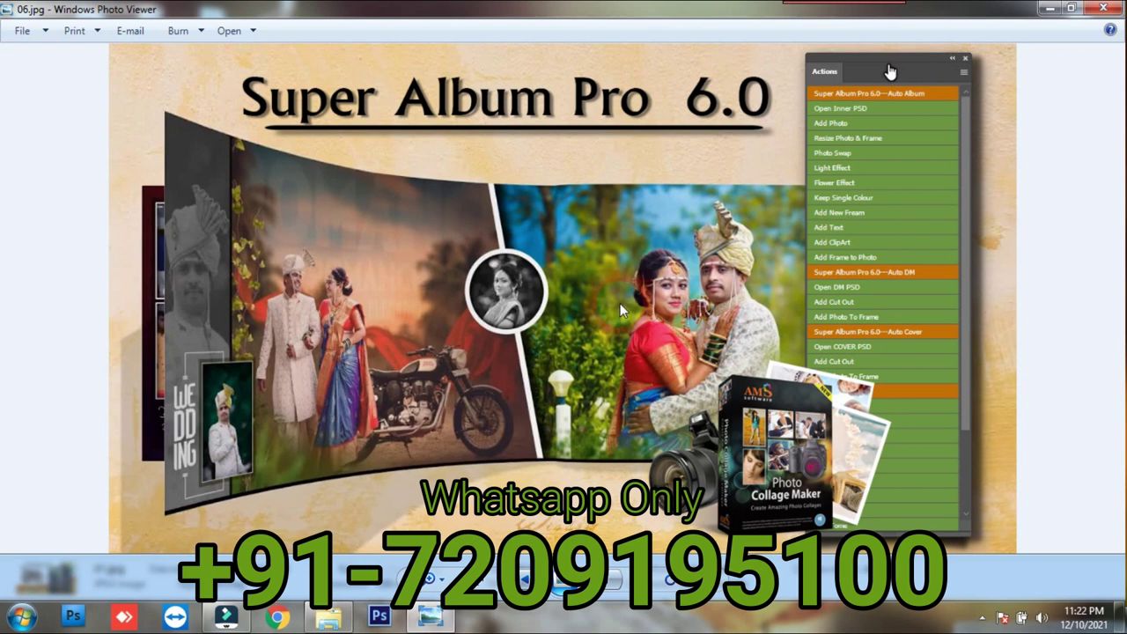
key(Right)
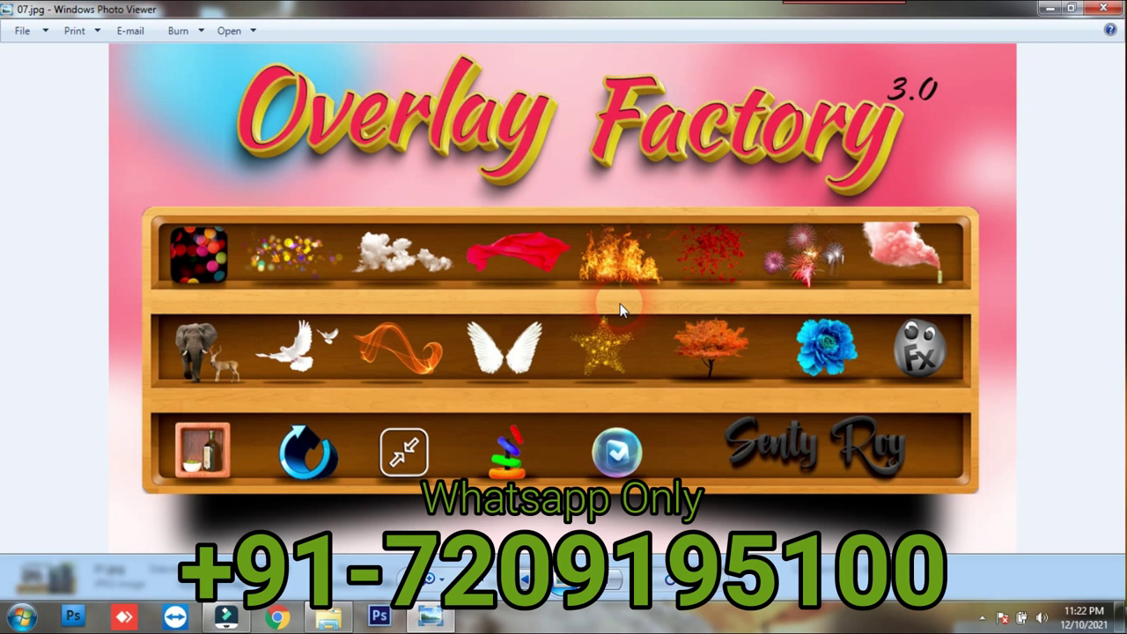
click(1104, 9)
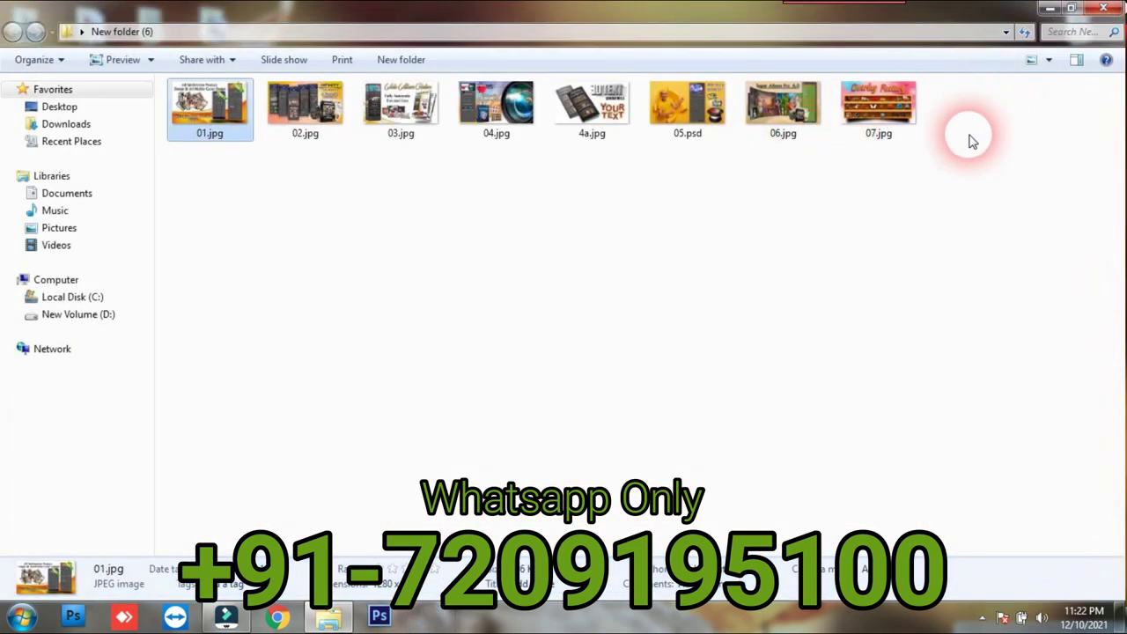
- Close the New folder (6) Explorer window to reveal the desktop
click(1108, 30)
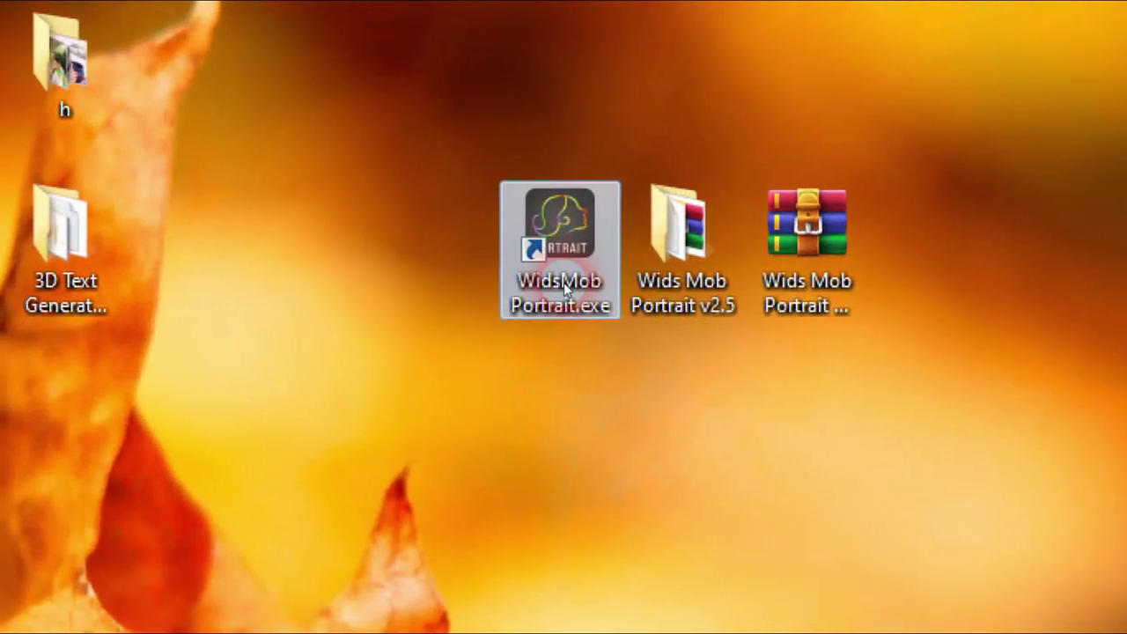
- Launch WidsMob Portrait.exe from the desktop and maximize its window
double_click(564, 282)
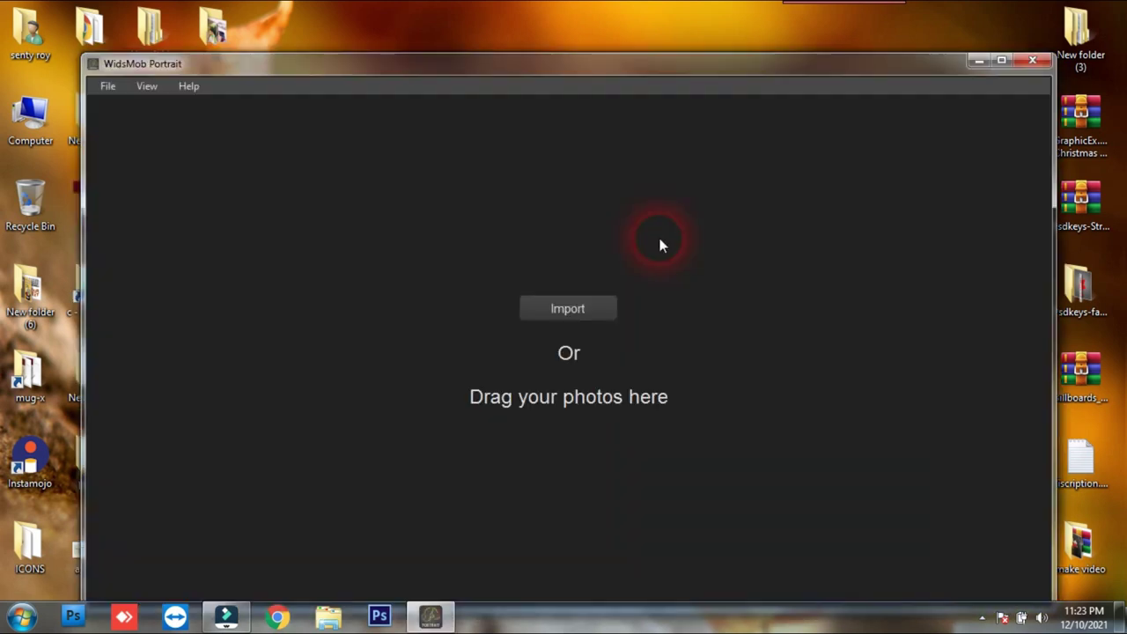
drag(702, 70, 694, 58)
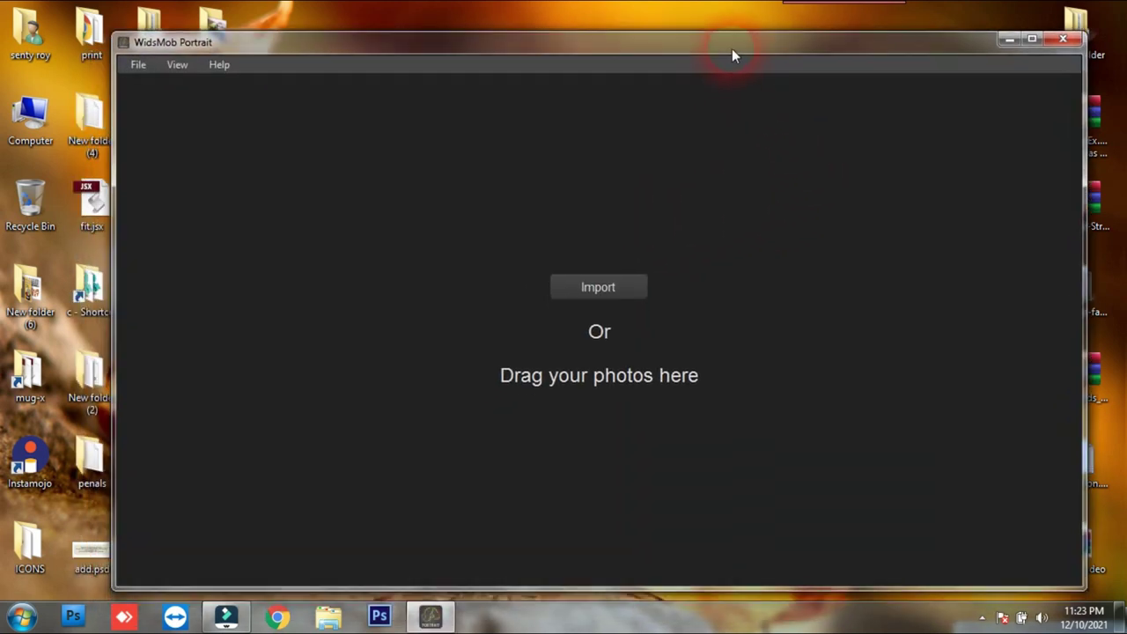
click(995, 49)
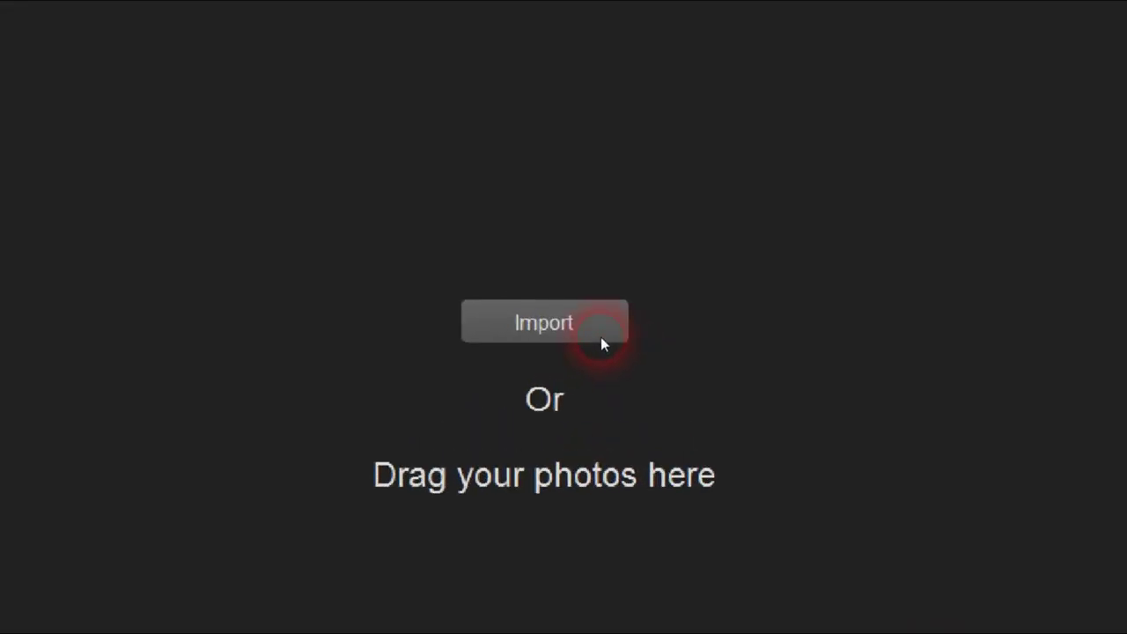
- Import the freckled red-haired portrait from D:\demo photos\demo
click(580, 291)
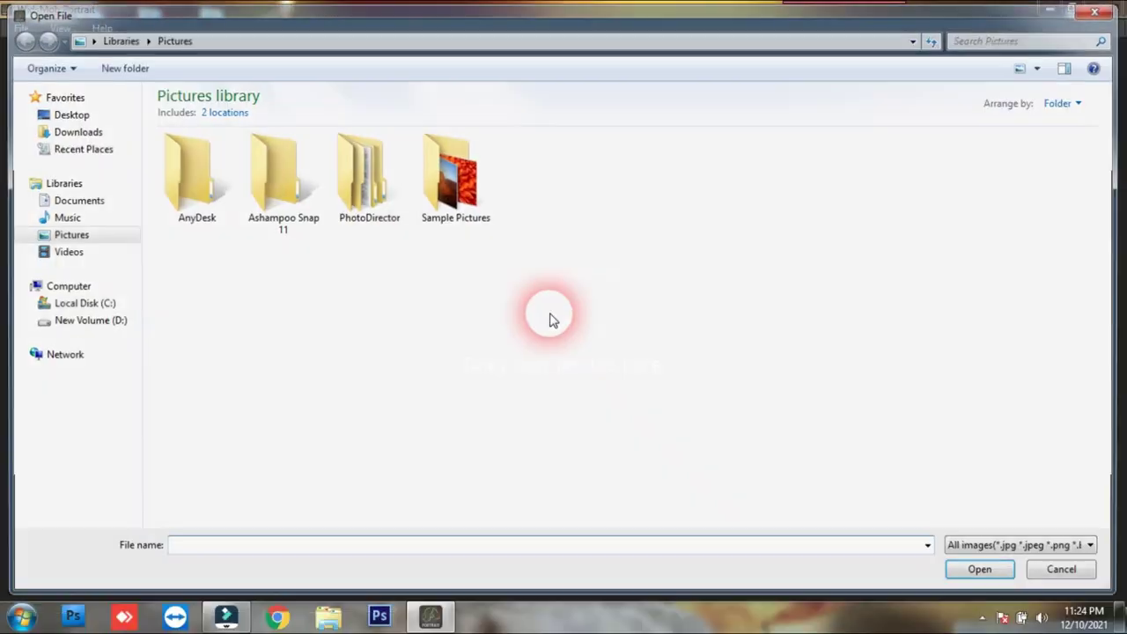
click(113, 321)
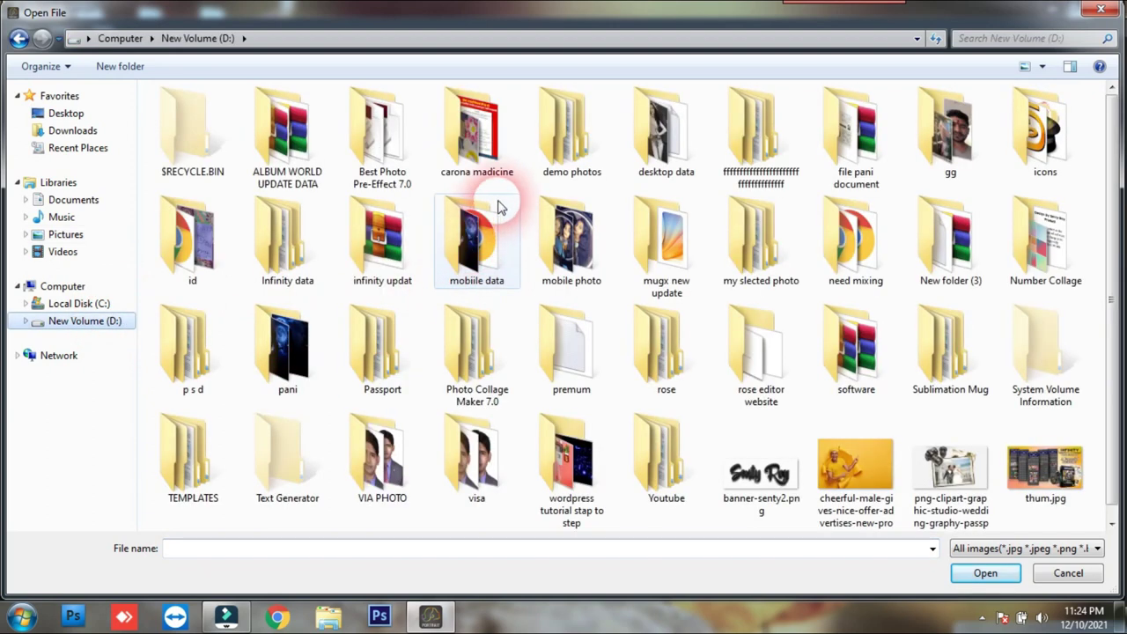
double_click(560, 167)
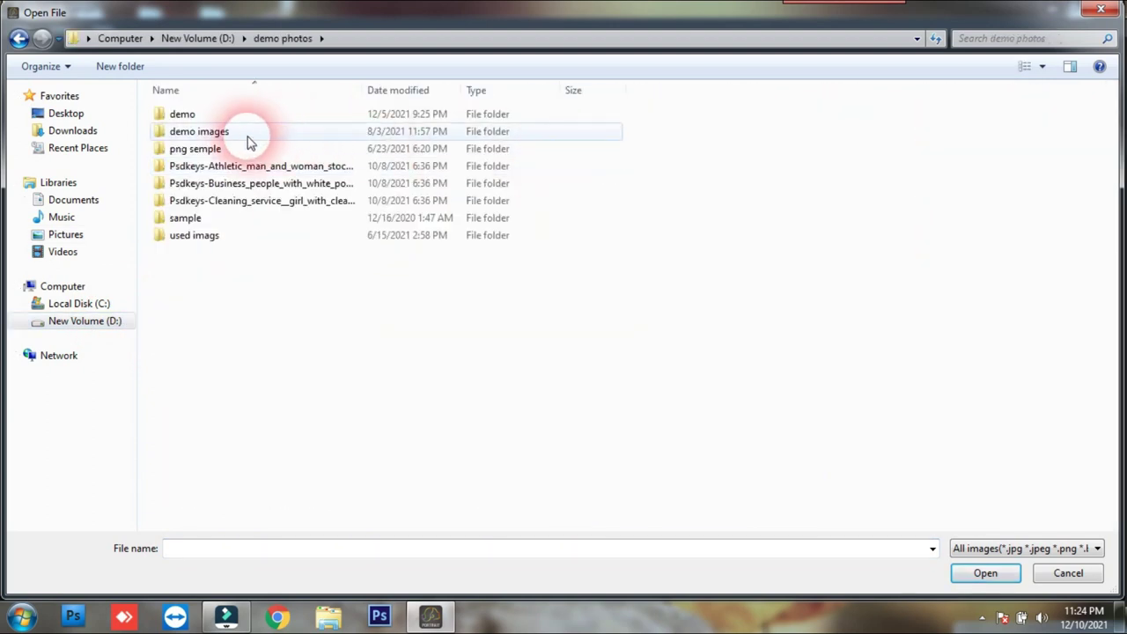
double_click(233, 115)
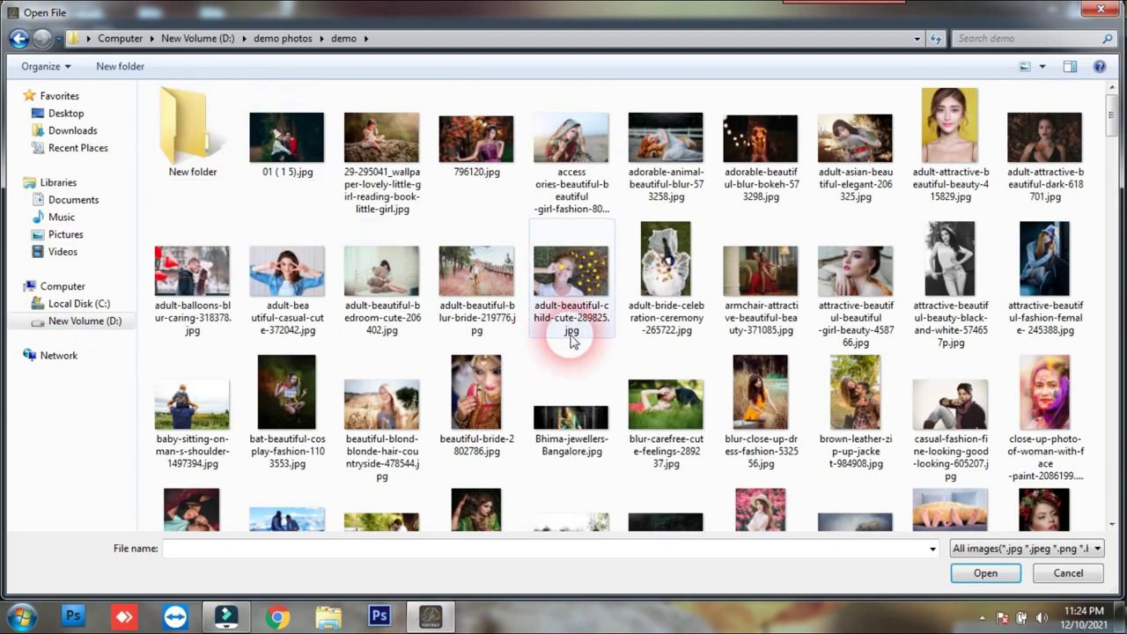
drag(1114, 126, 1110, 164)
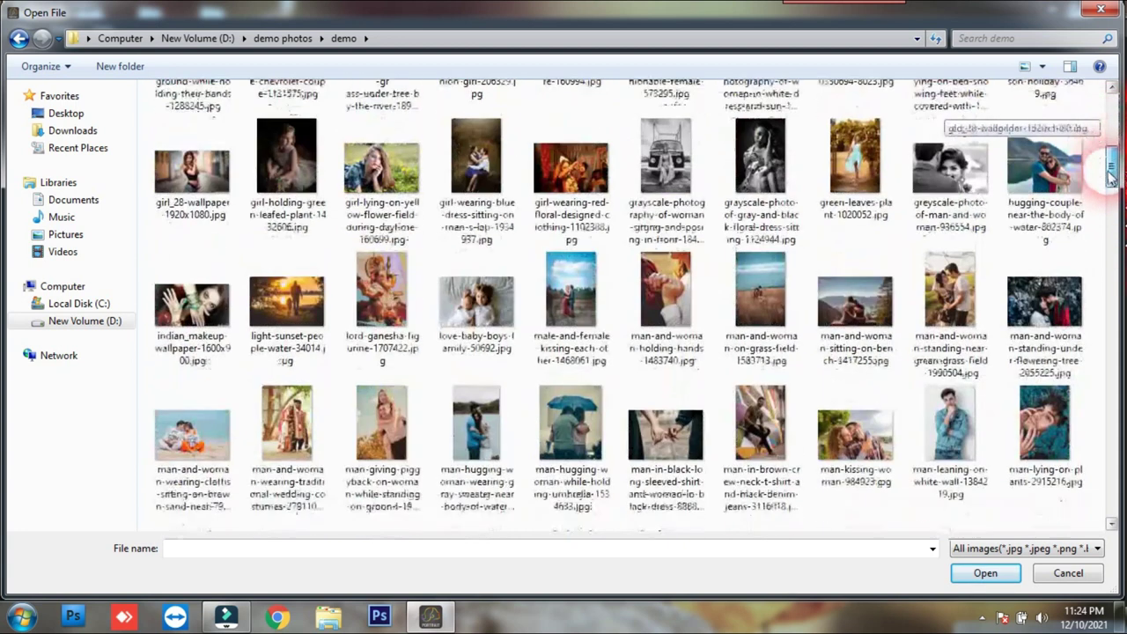
double_click(494, 332)
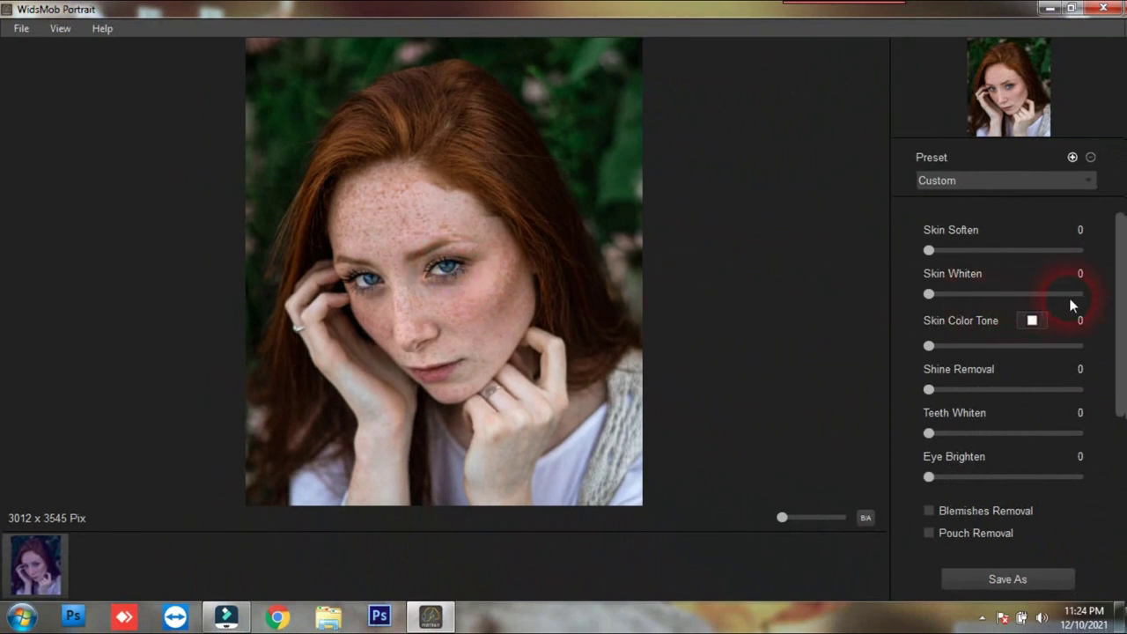
mouse_move(1120, 273)
mouse_down()
mouse_move(1118, 427)
mouse_move(1121, 264)
mouse_up()
mouse_move(1114, 324)
mouse_down()
mouse_move(1115, 387)
mouse_move(1114, 324)
mouse_up()
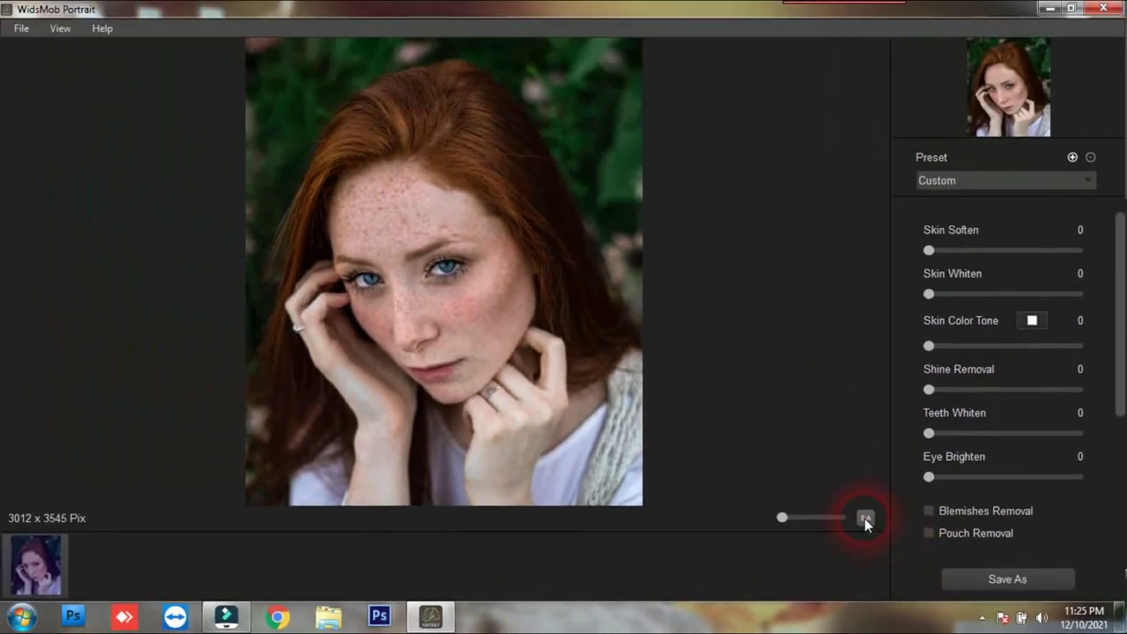
- Toggle the before/after comparison, then zoom in and pan to center the freckled face
click(866, 518)
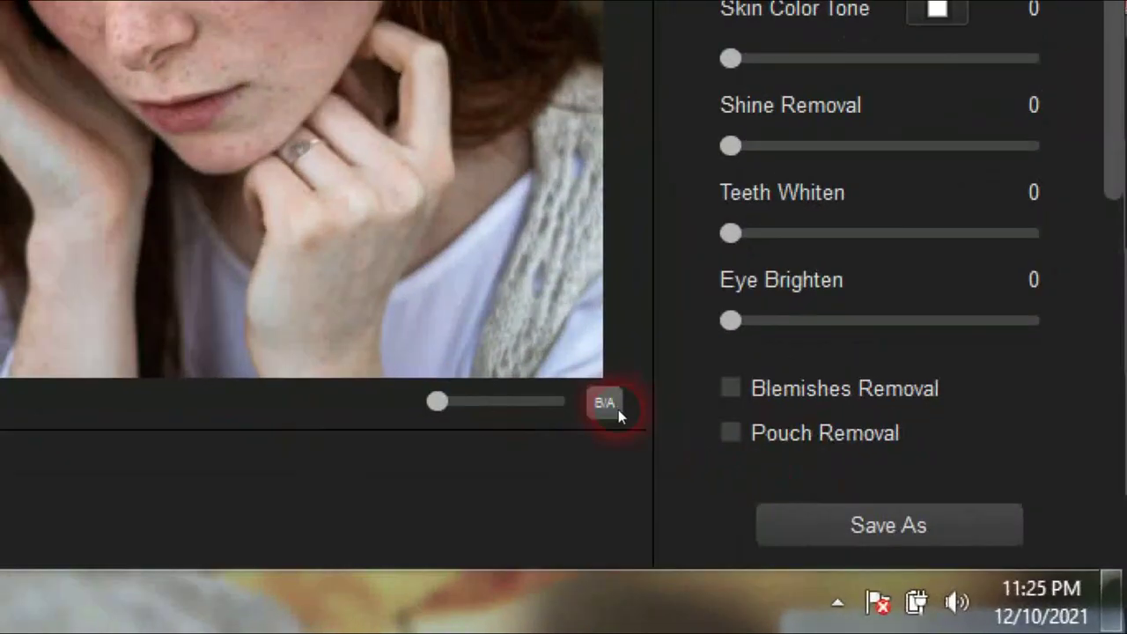
click(605, 403)
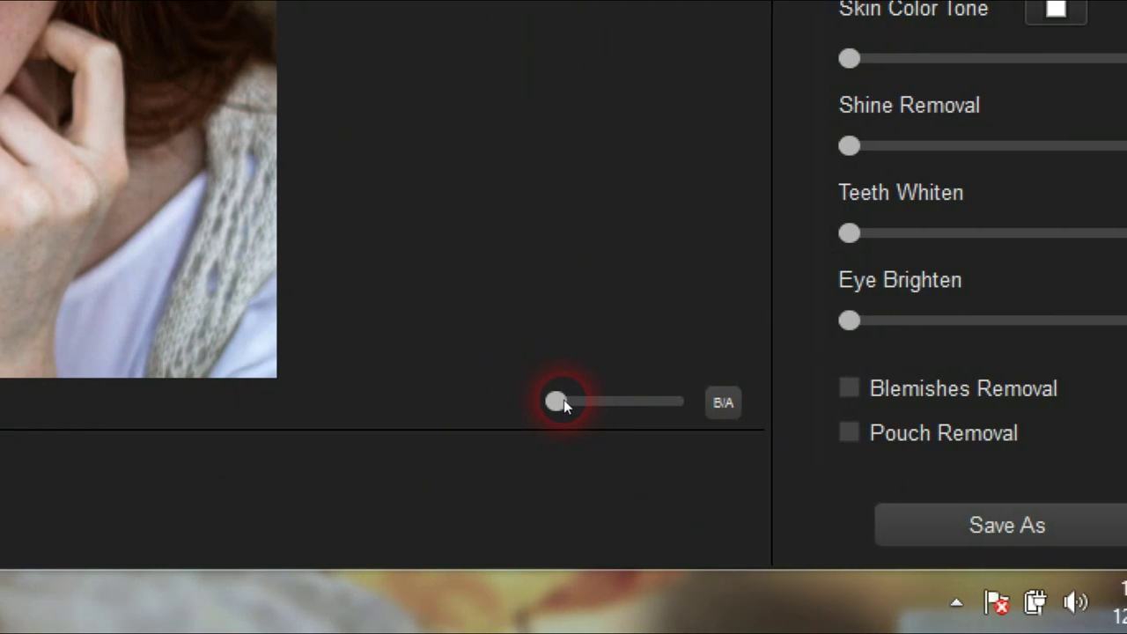
drag(560, 402, 569, 401)
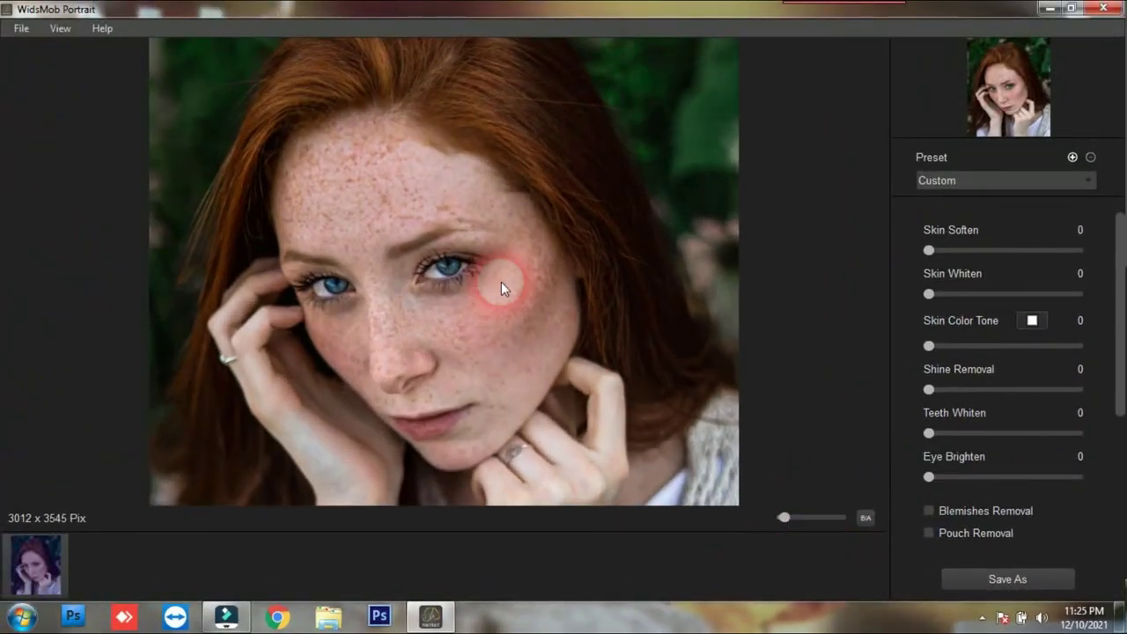
drag(447, 255, 457, 257)
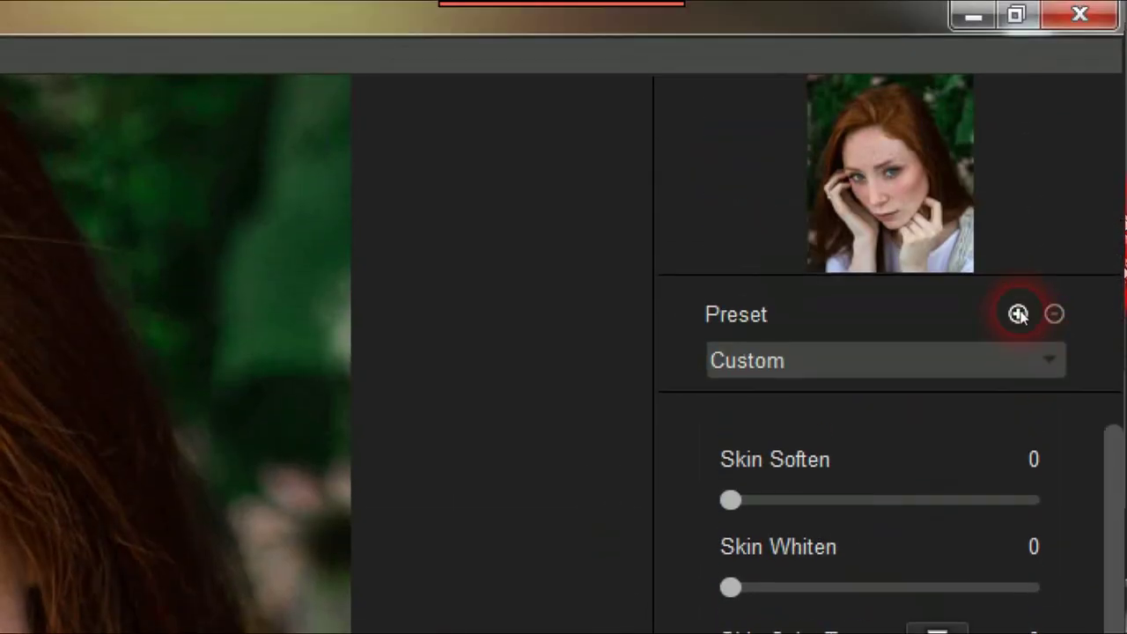
click(1018, 315)
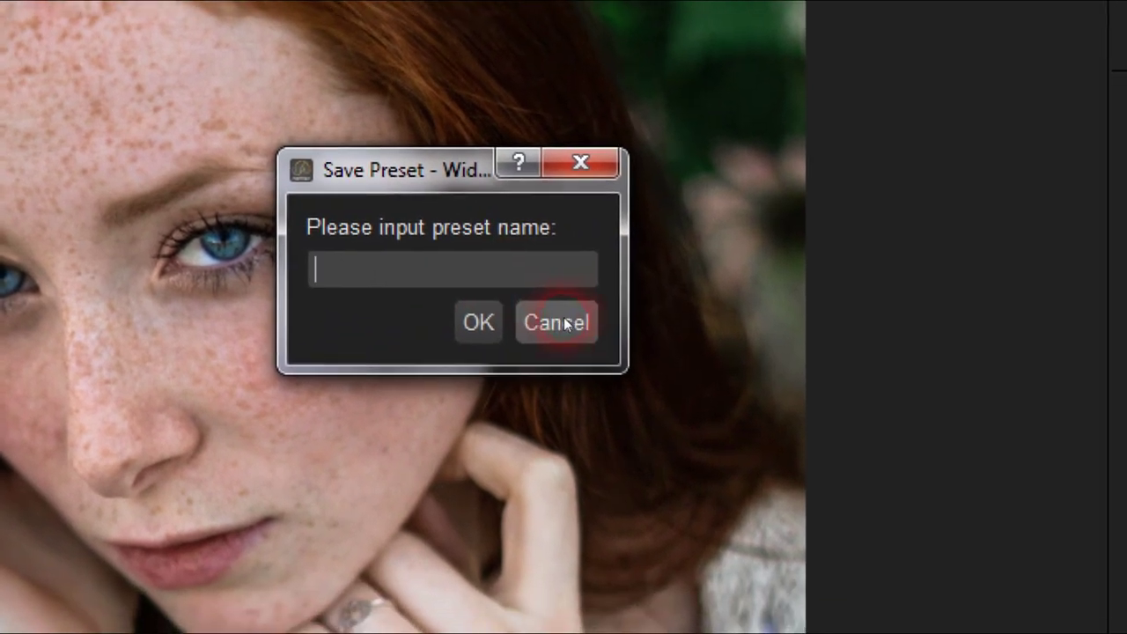
click(564, 323)
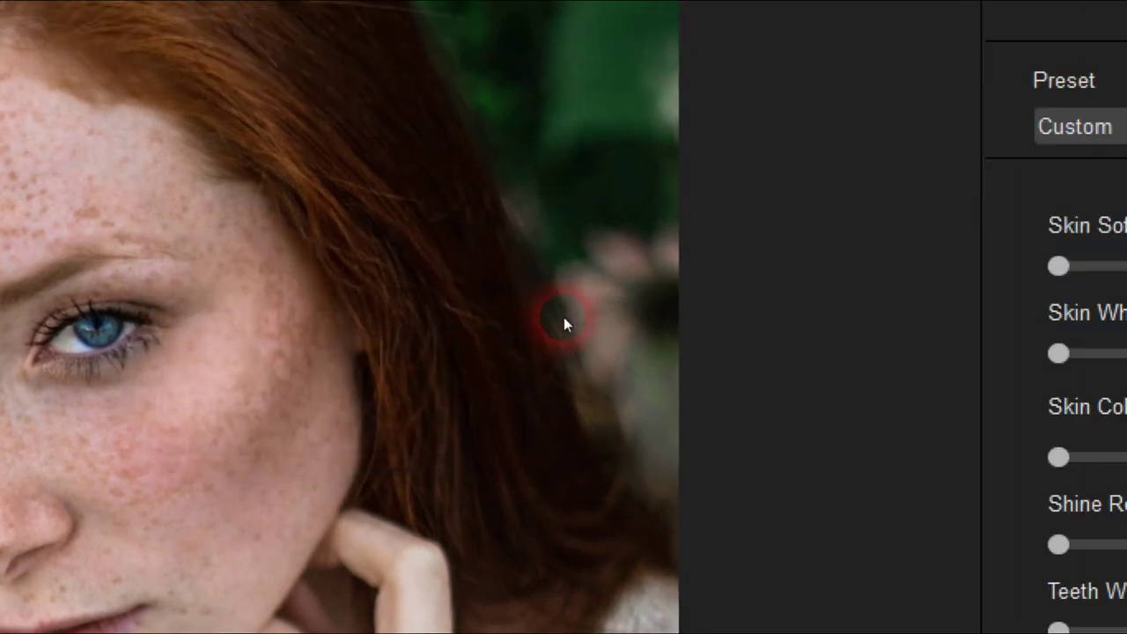
click(976, 319)
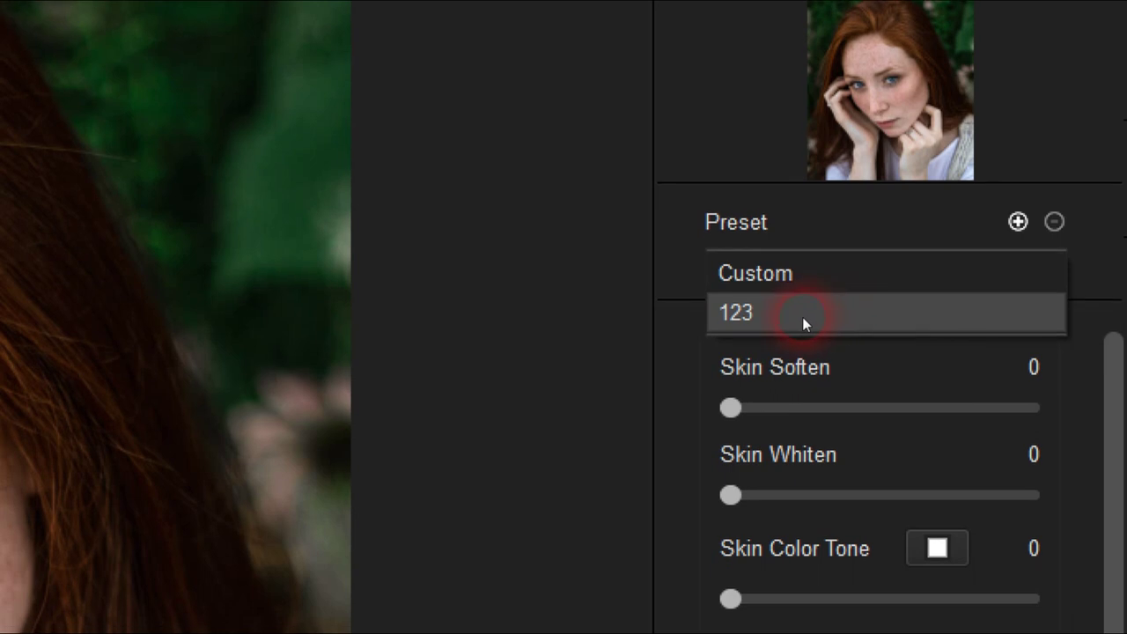
click(804, 317)
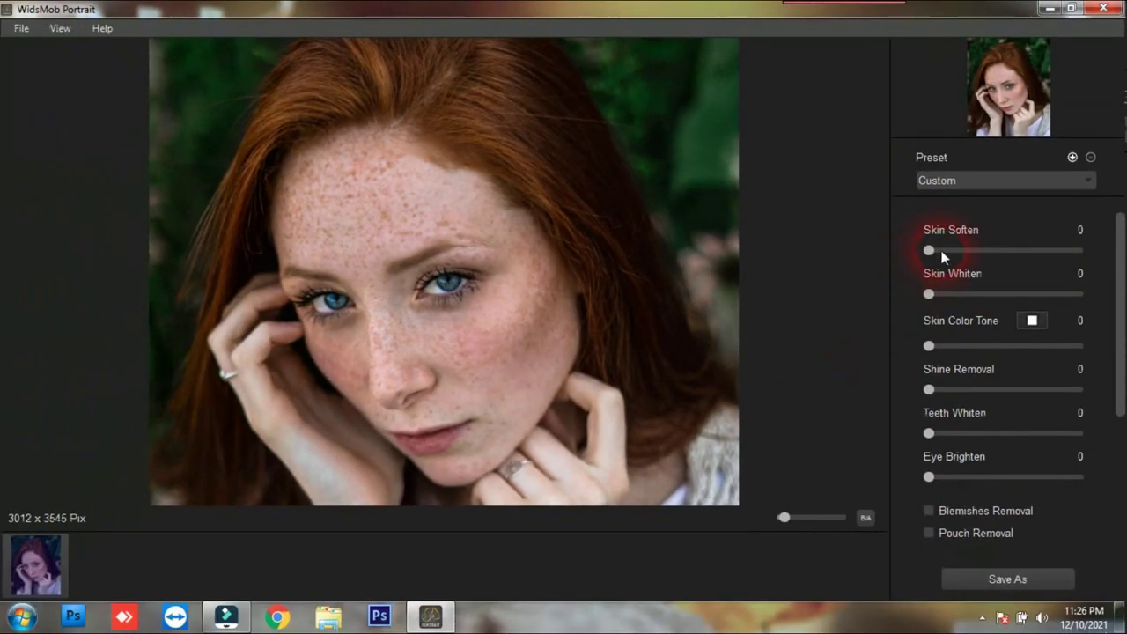
- Set Skin Soften to 100 and Skin Whiten to 50
drag(973, 251, 1092, 251)
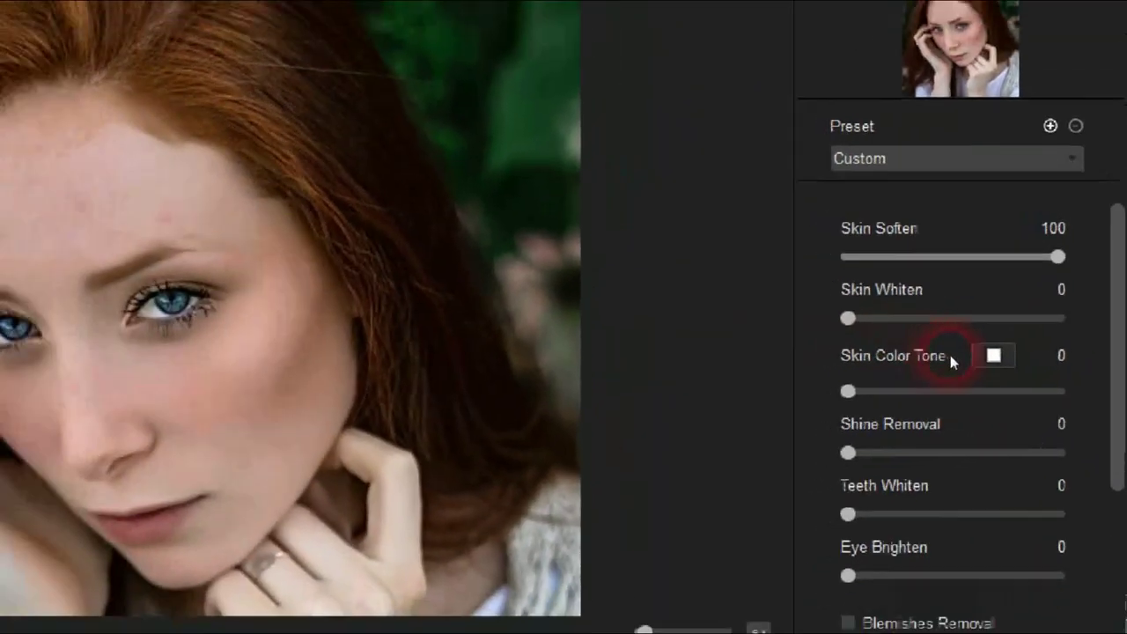
drag(931, 294, 1076, 294)
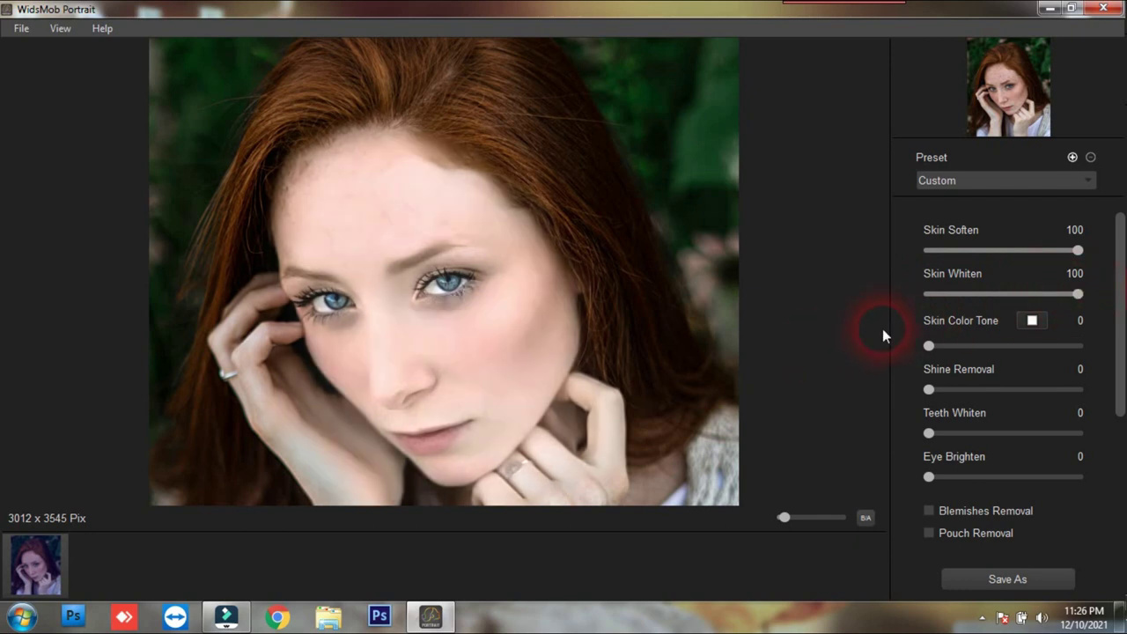
drag(1068, 296, 1021, 297)
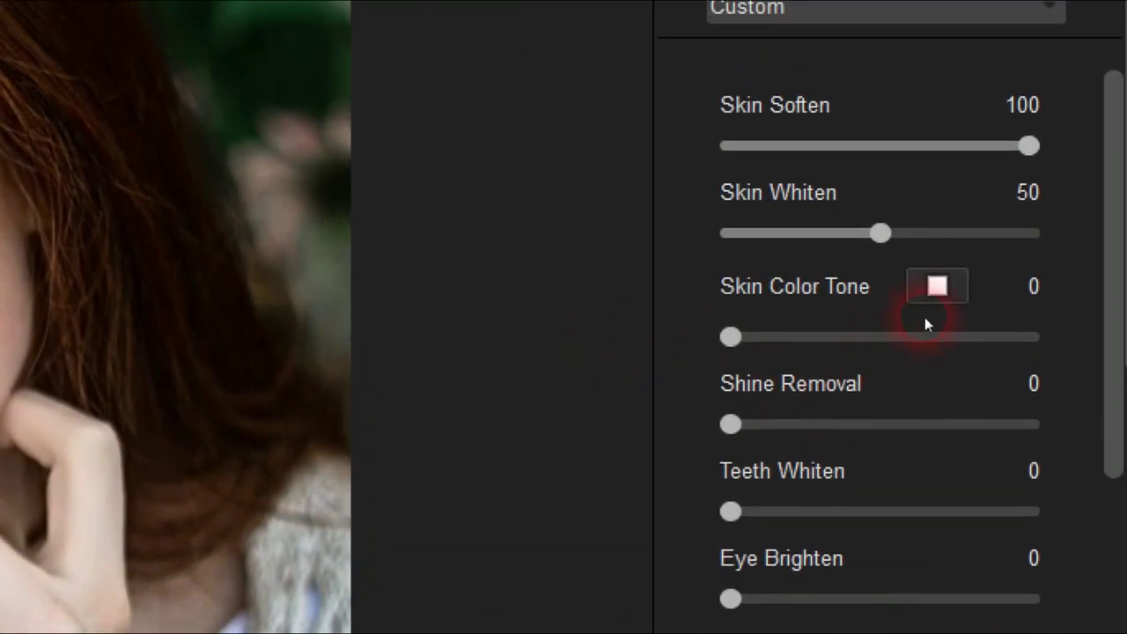
- Pick red from the full colour picker as the Skin Color Tone, at strength 19
click(941, 315)
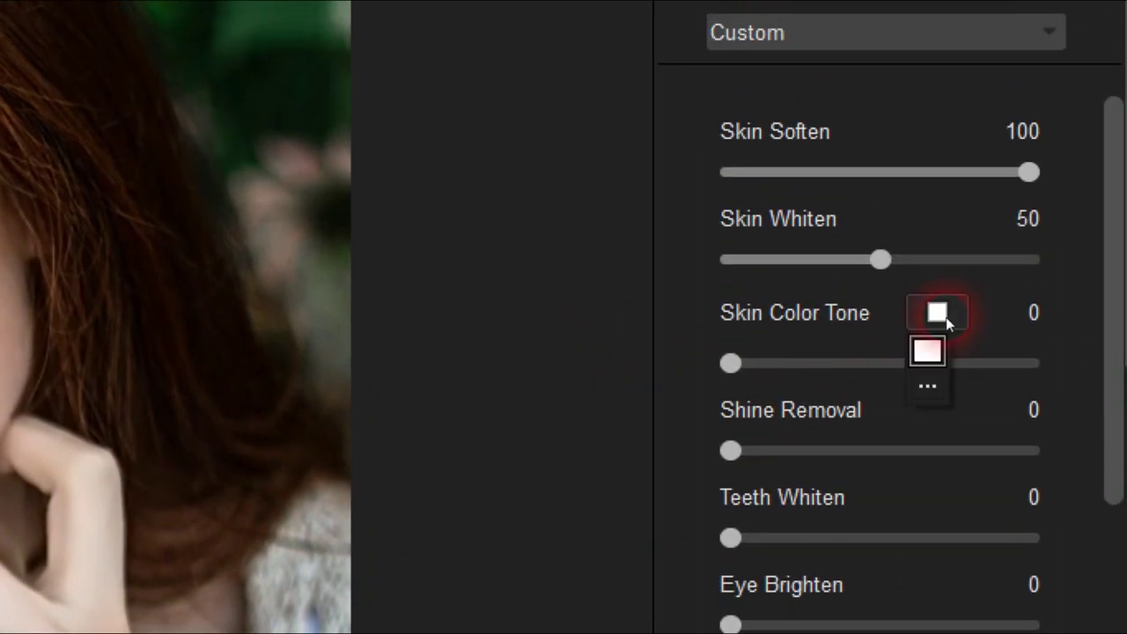
click(929, 322)
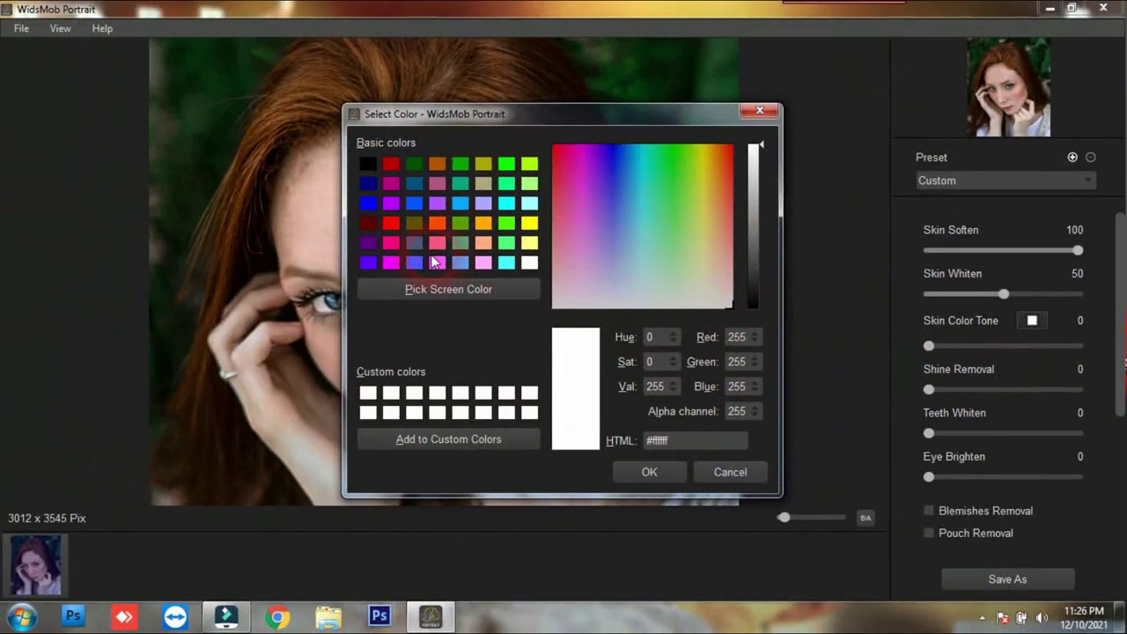
click(391, 223)
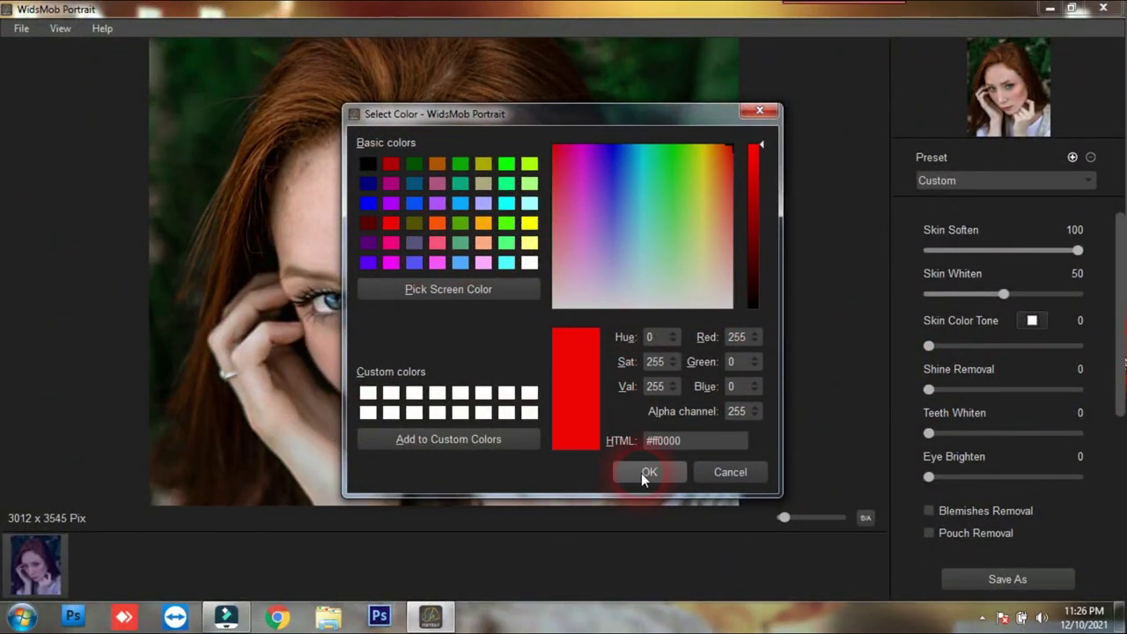
click(643, 472)
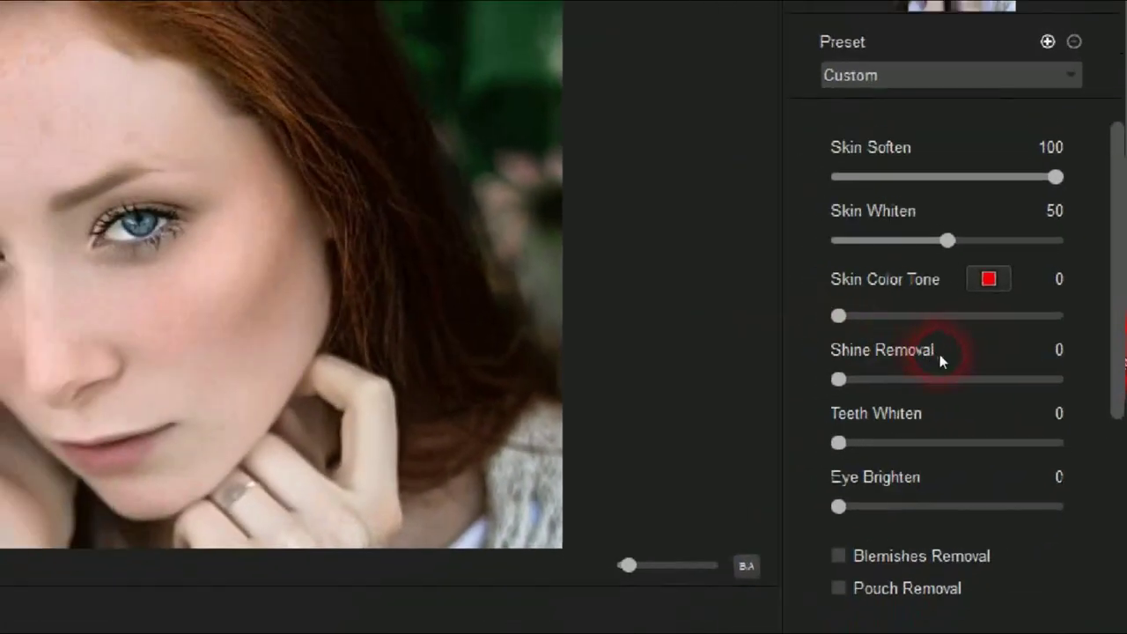
drag(735, 317, 785, 317)
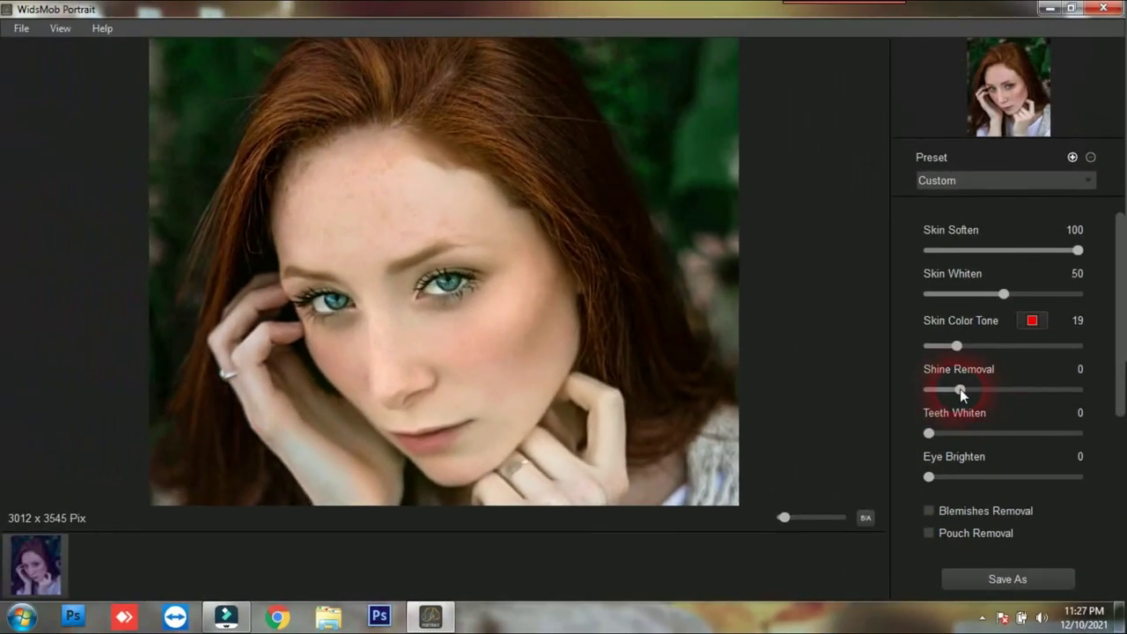
- Set Shine Removal to 24 and Eye Brighten to 49, zoomed in on the eyes
click(965, 391)
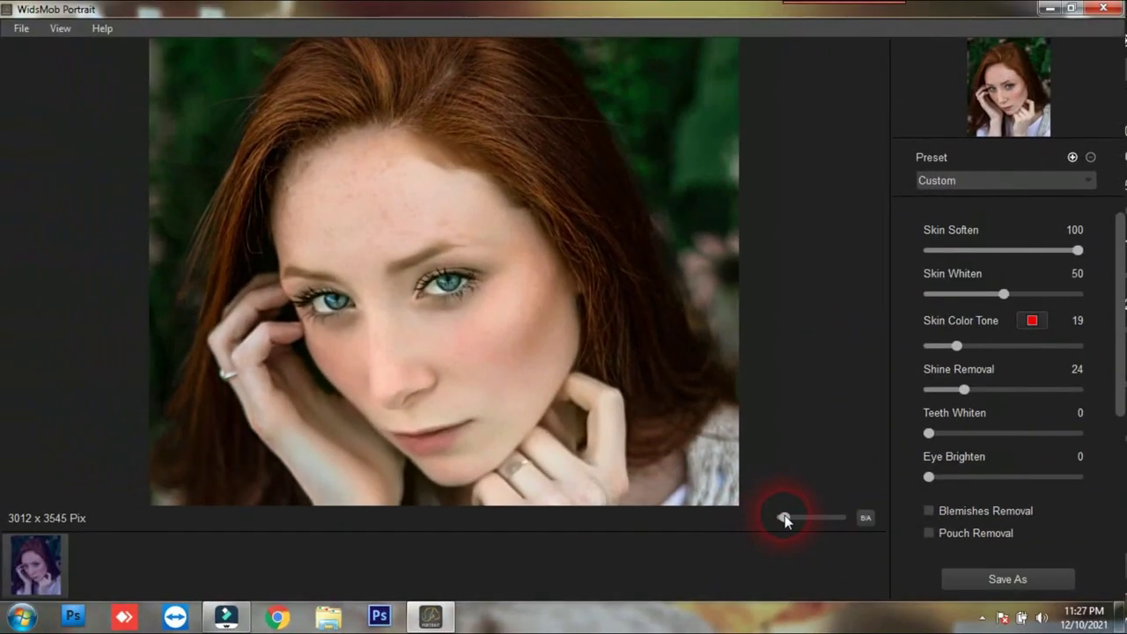
drag(785, 517, 795, 517)
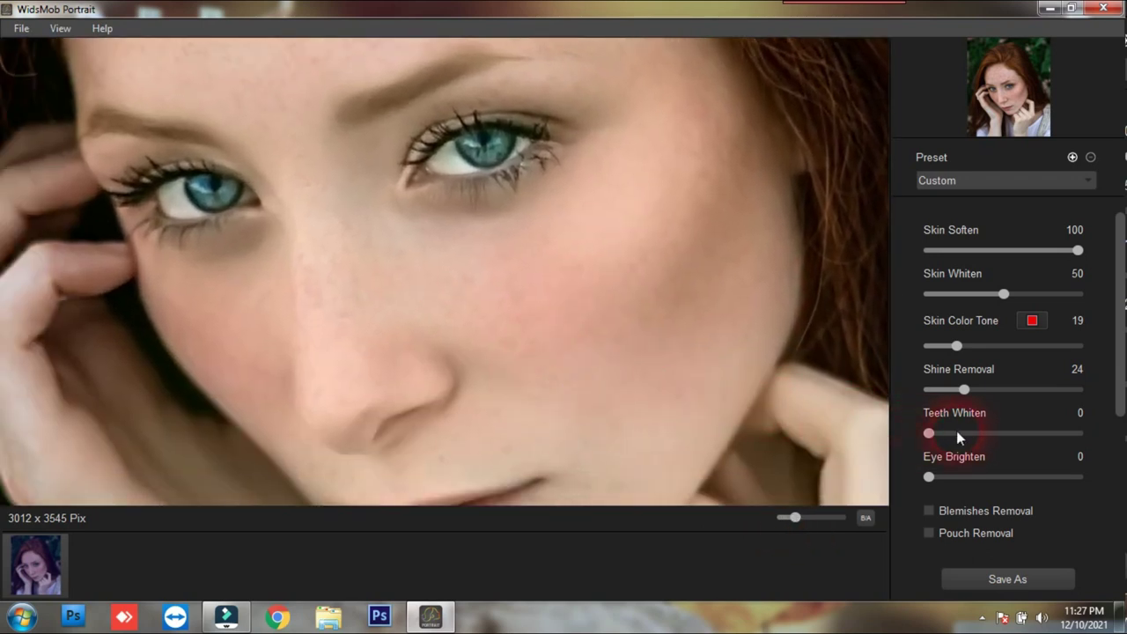
drag(930, 476, 1003, 477)
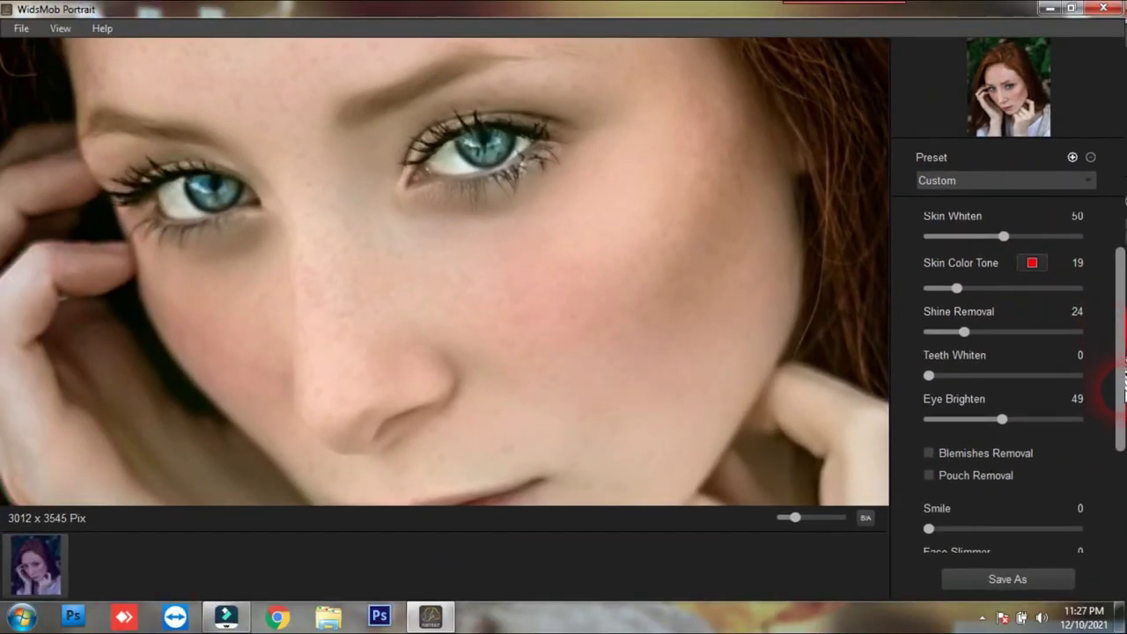
- Switch on Blemishes Removal and Pouch Removal to lighten the under-eye areas
drag(1120, 388, 1121, 407)
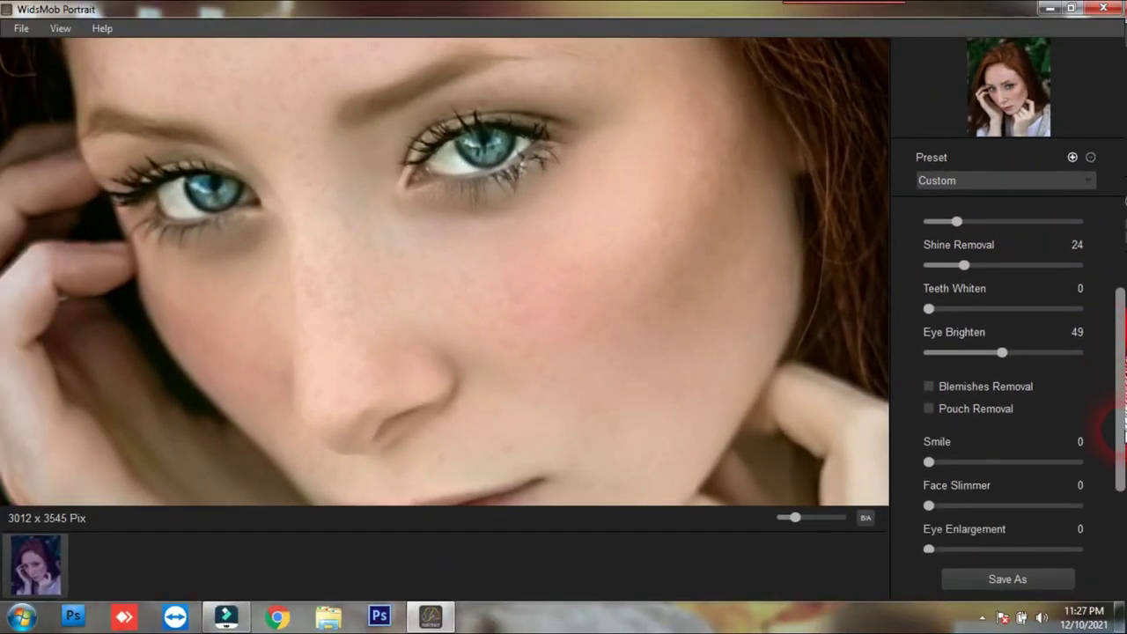
click(930, 385)
click(730, 364)
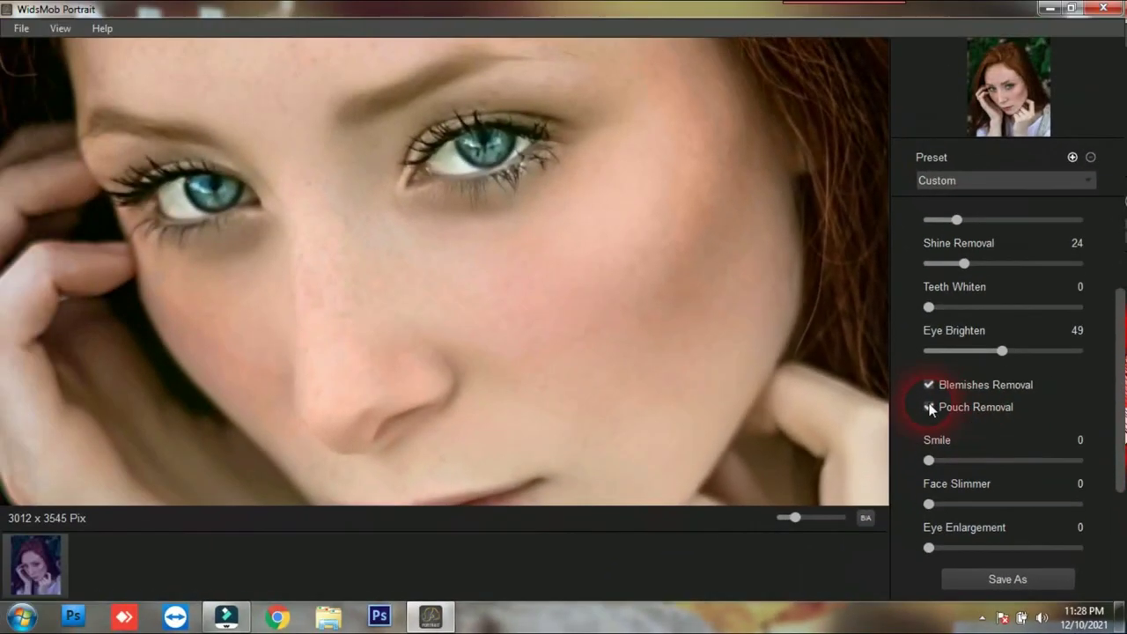
click(929, 407)
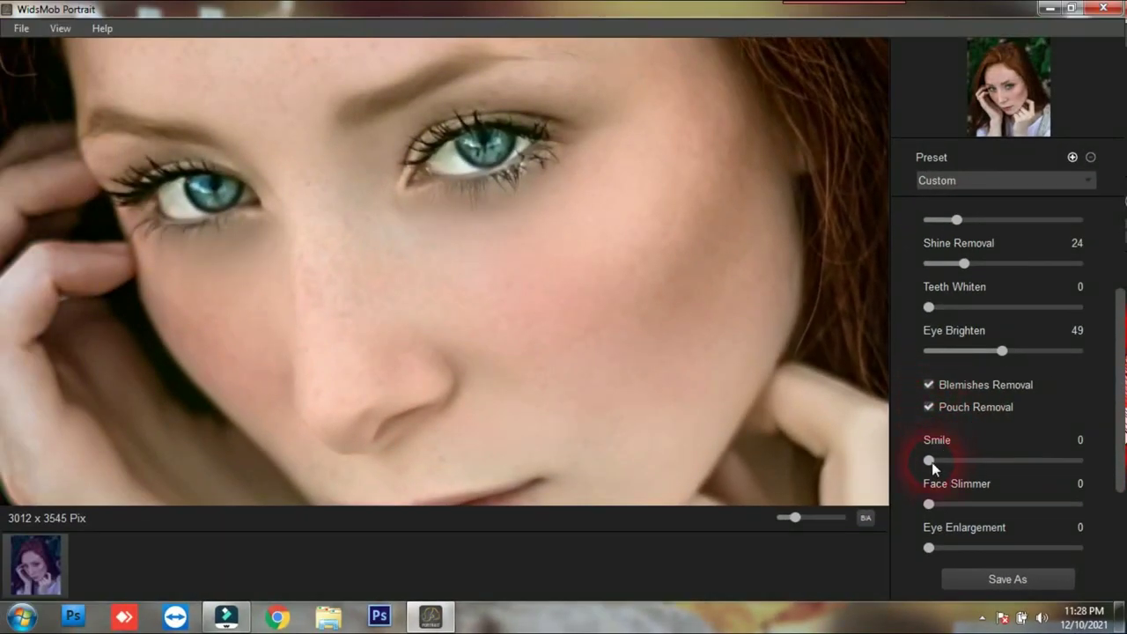
scroll(1101, 434, down, 1)
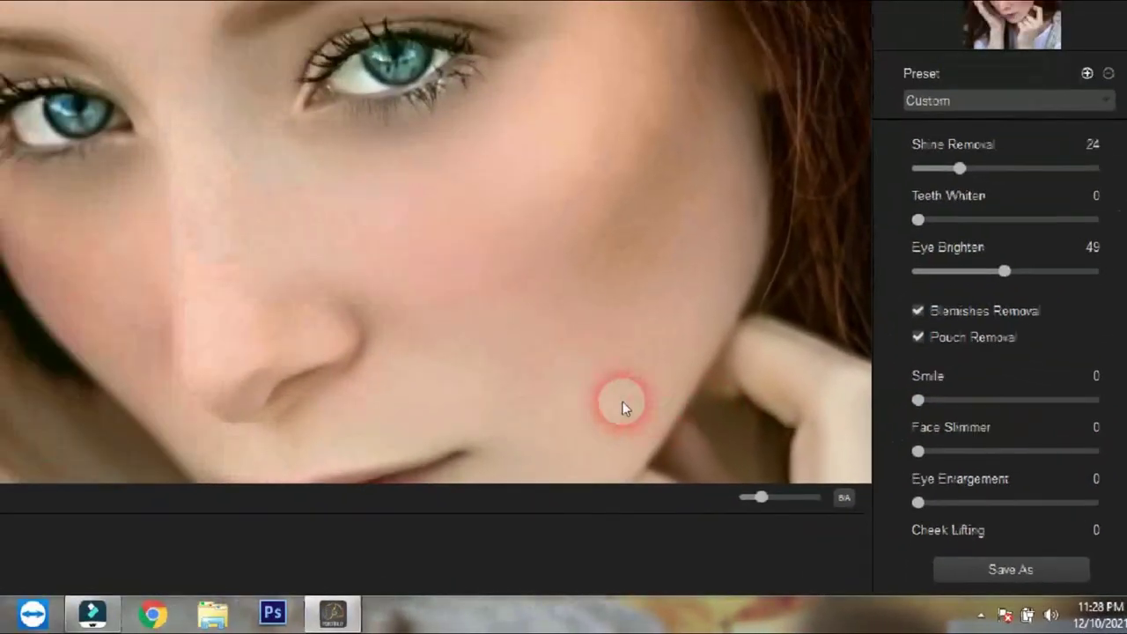
scroll(612, 371, down, 2)
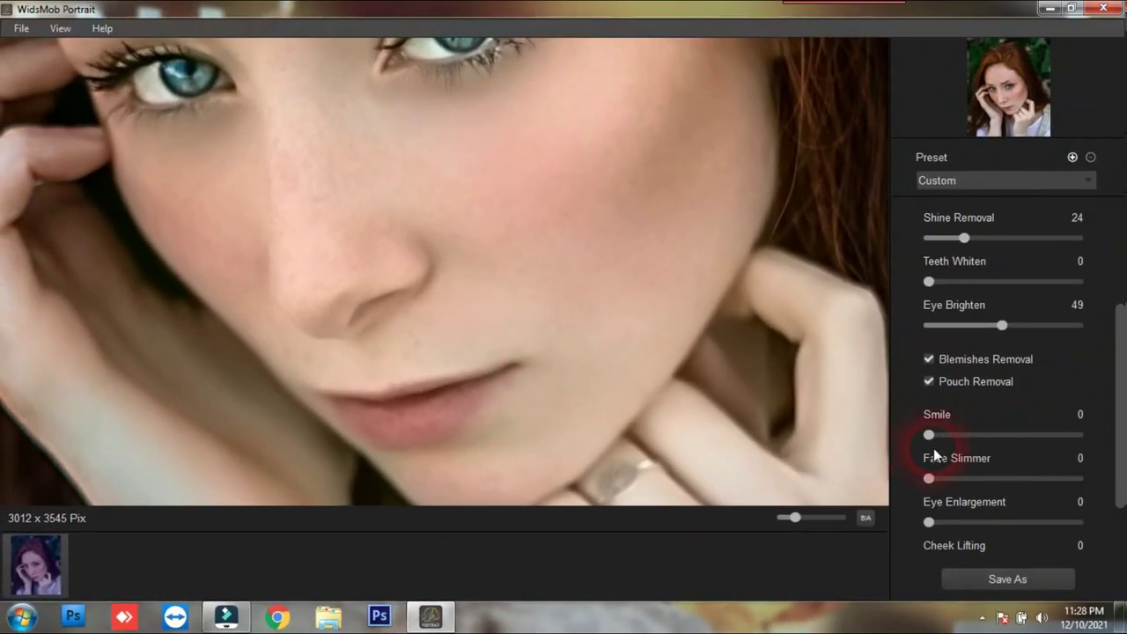
- Raise Smile to 43 and Face Slimmer to 82, viewing the whole portrait
drag(931, 436, 993, 435)
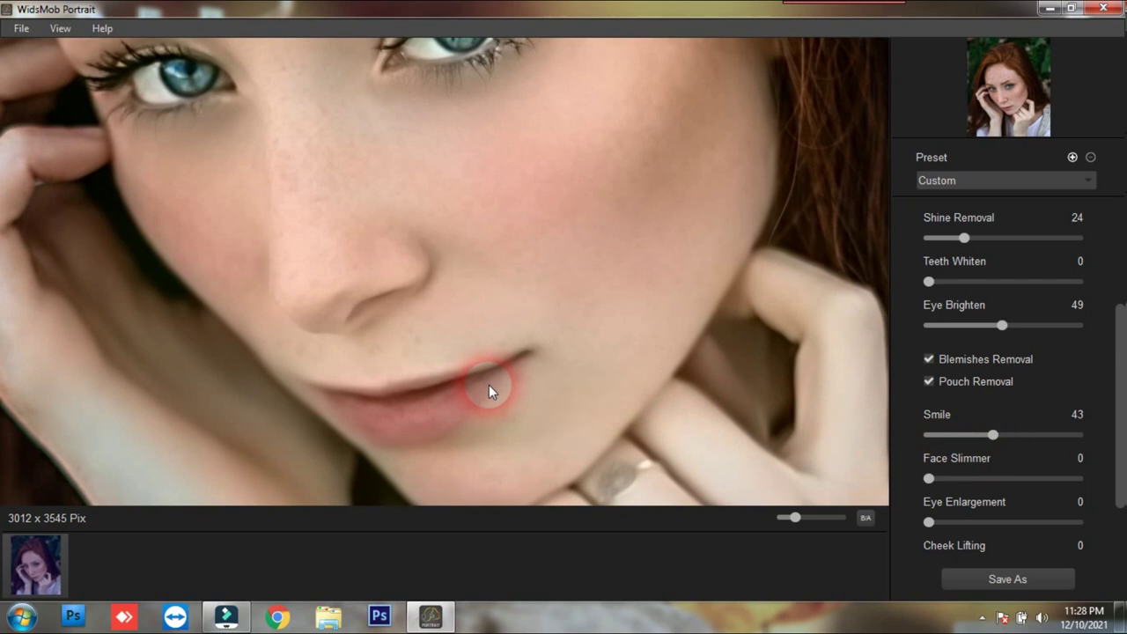
scroll(1108, 462, down, 1)
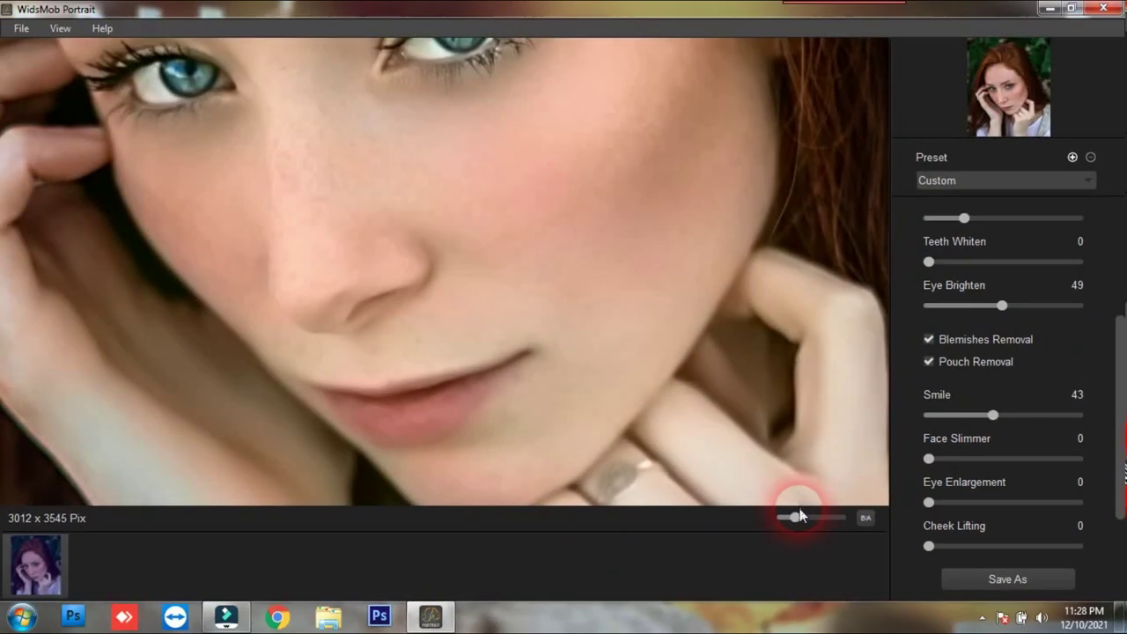
drag(795, 513, 784, 518)
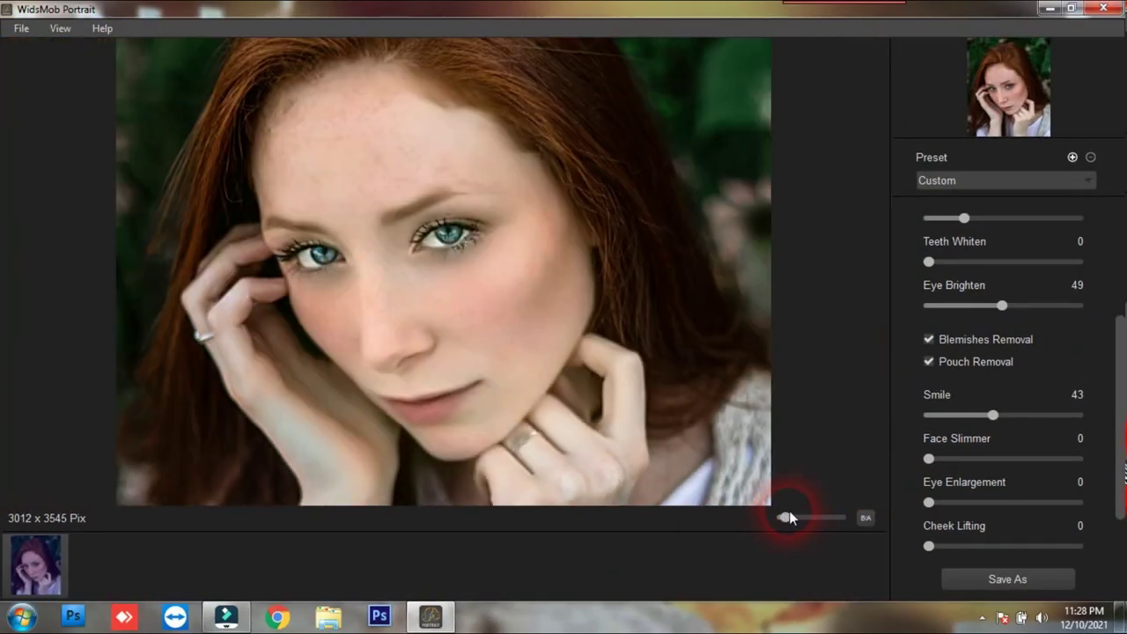
click(957, 458)
drag(957, 458, 1049, 459)
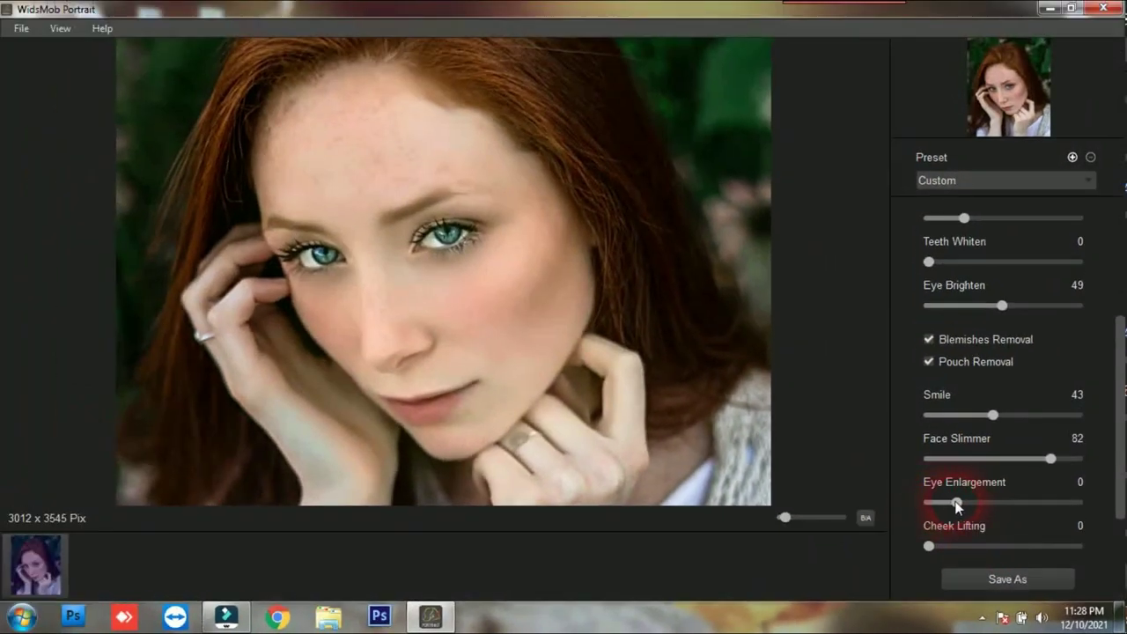
drag(956, 504, 960, 501)
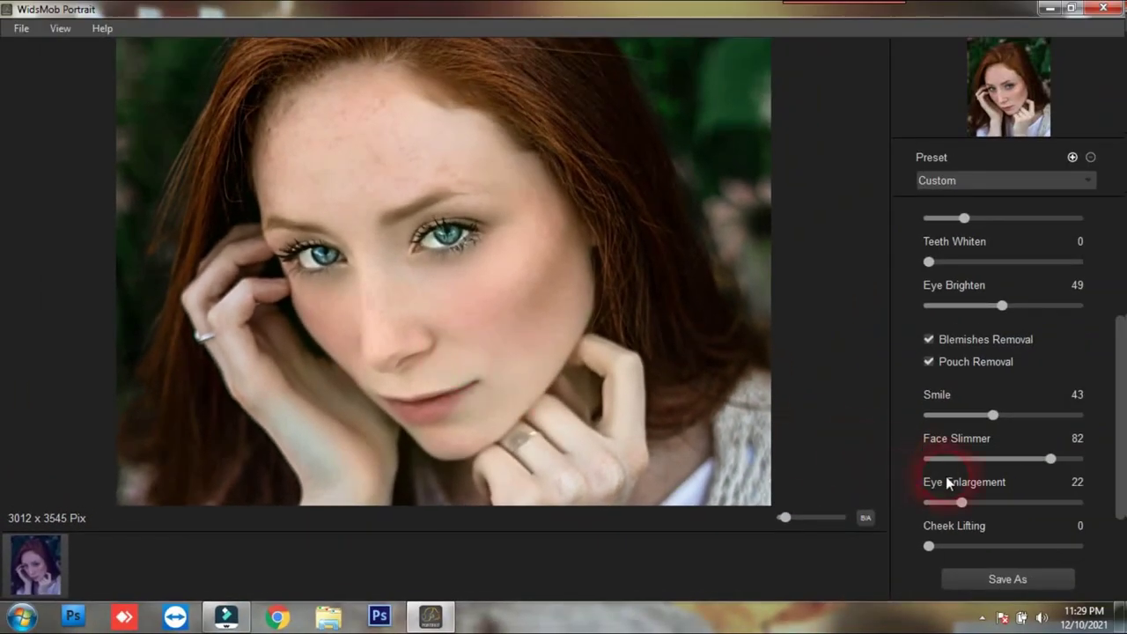
drag(962, 502, 1080, 505)
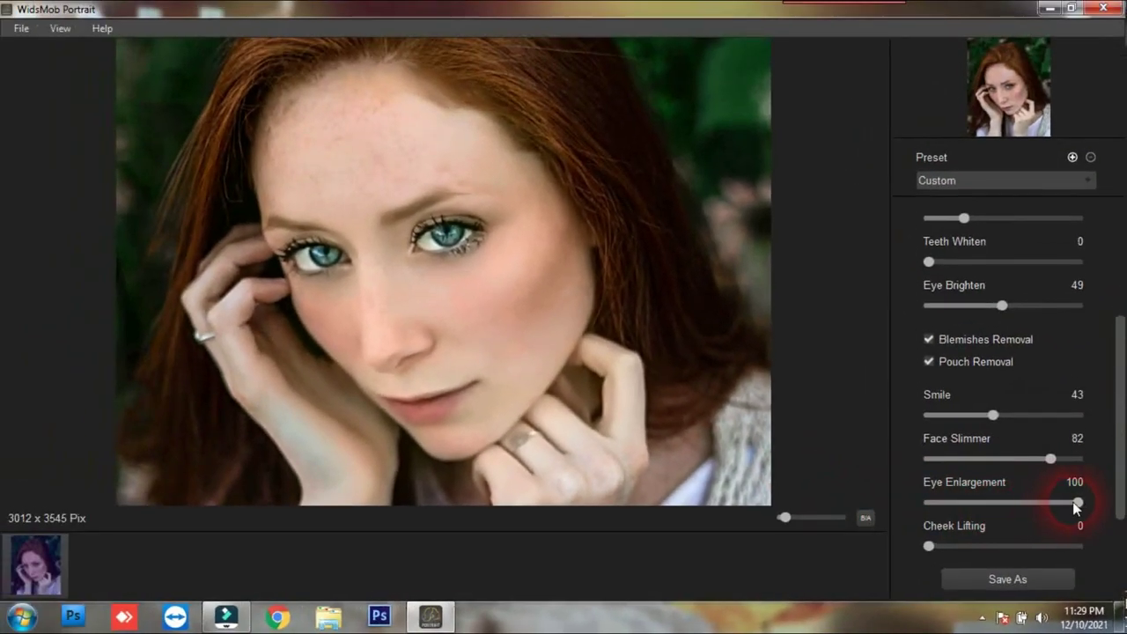
drag(1076, 504, 925, 502)
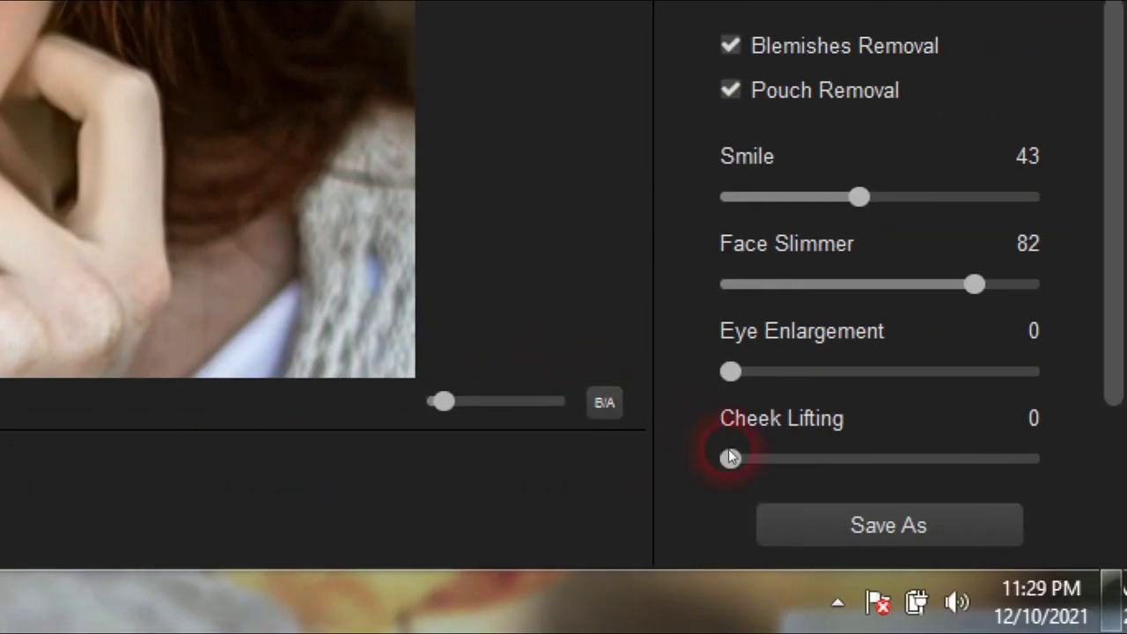
drag(731, 458, 1079, 546)
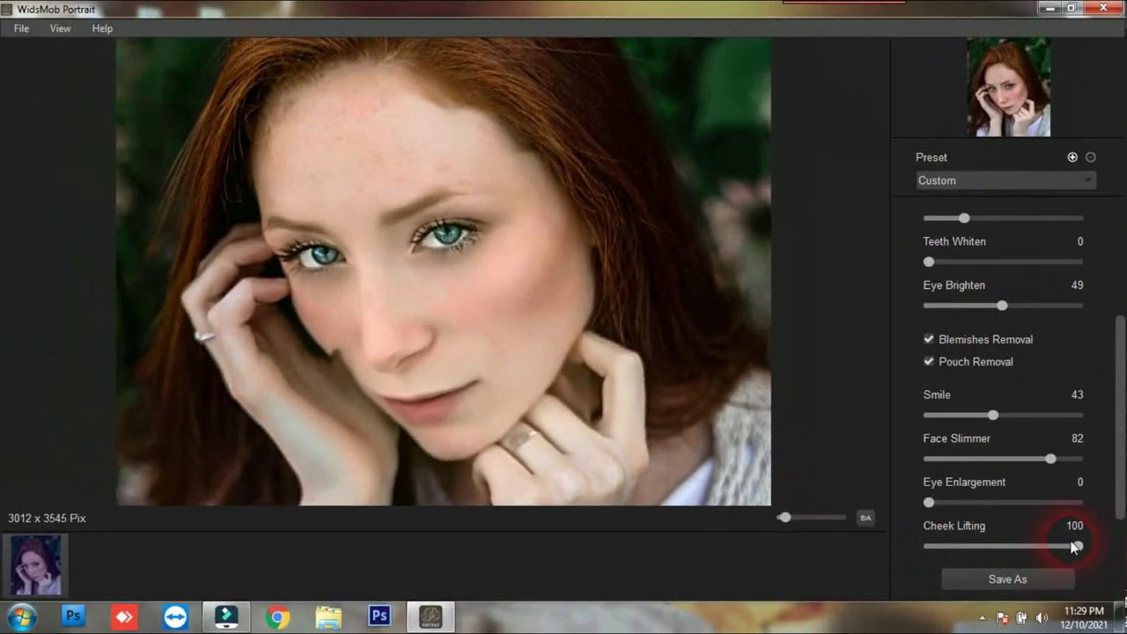
drag(1022, 544, 931, 546)
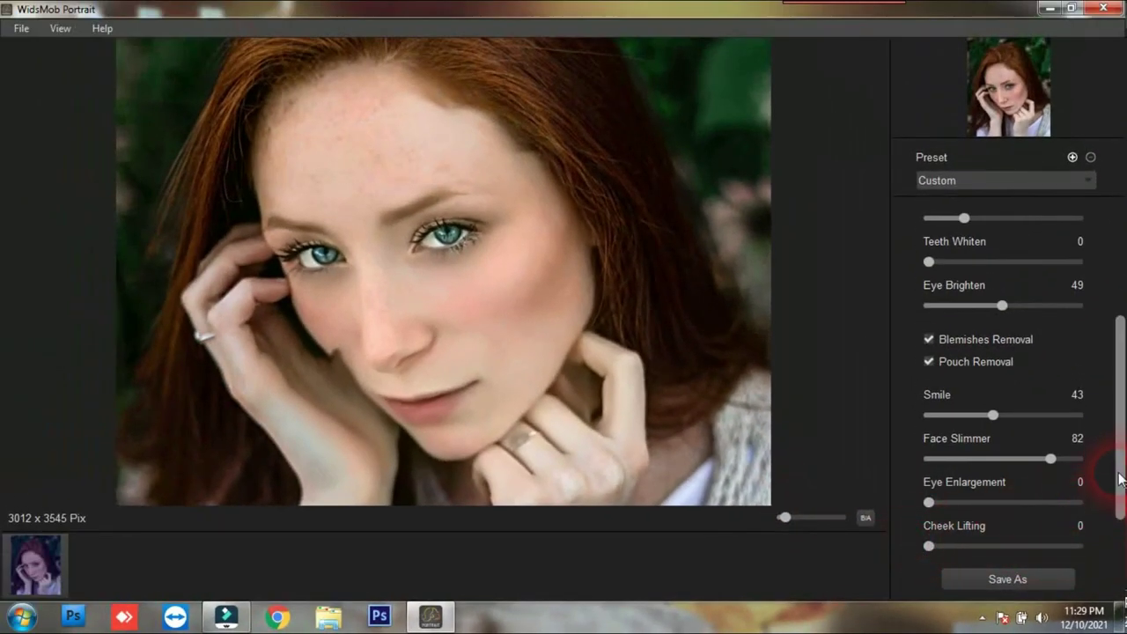
drag(1120, 479, 1119, 526)
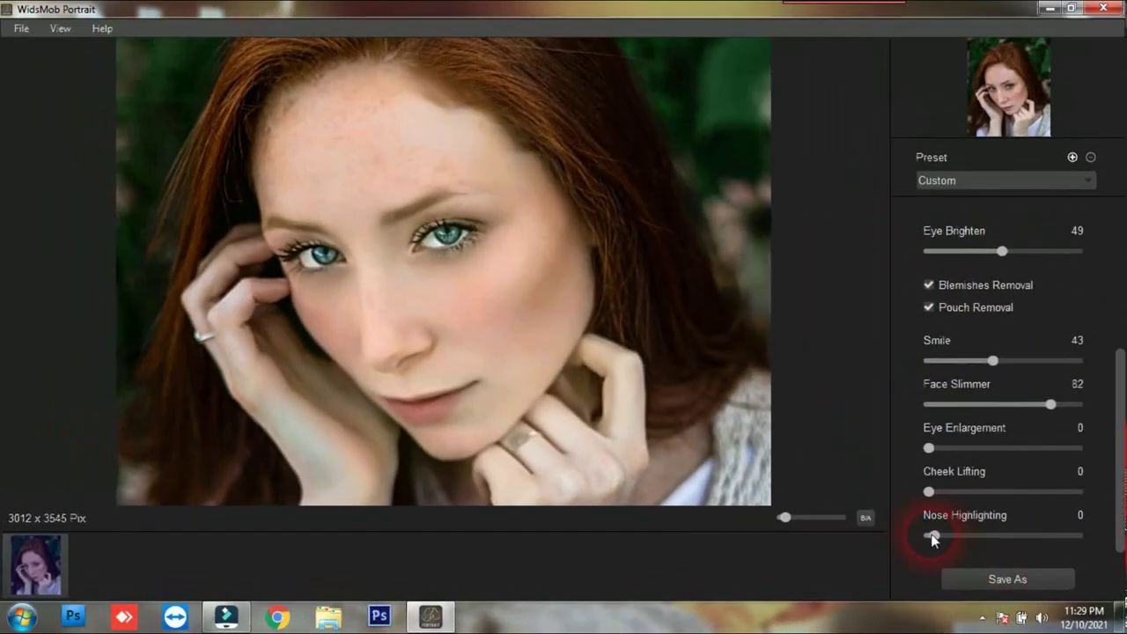
- Preview a high Nose Highlighting value, then return it to 0
drag(930, 536, 1081, 537)
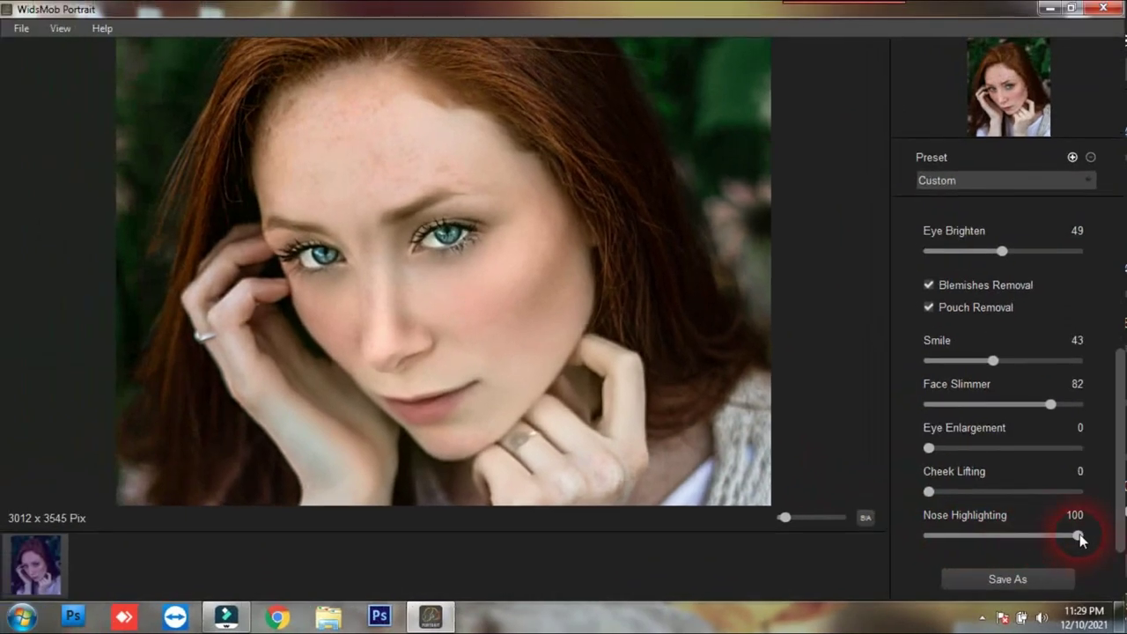
drag(1080, 538, 928, 535)
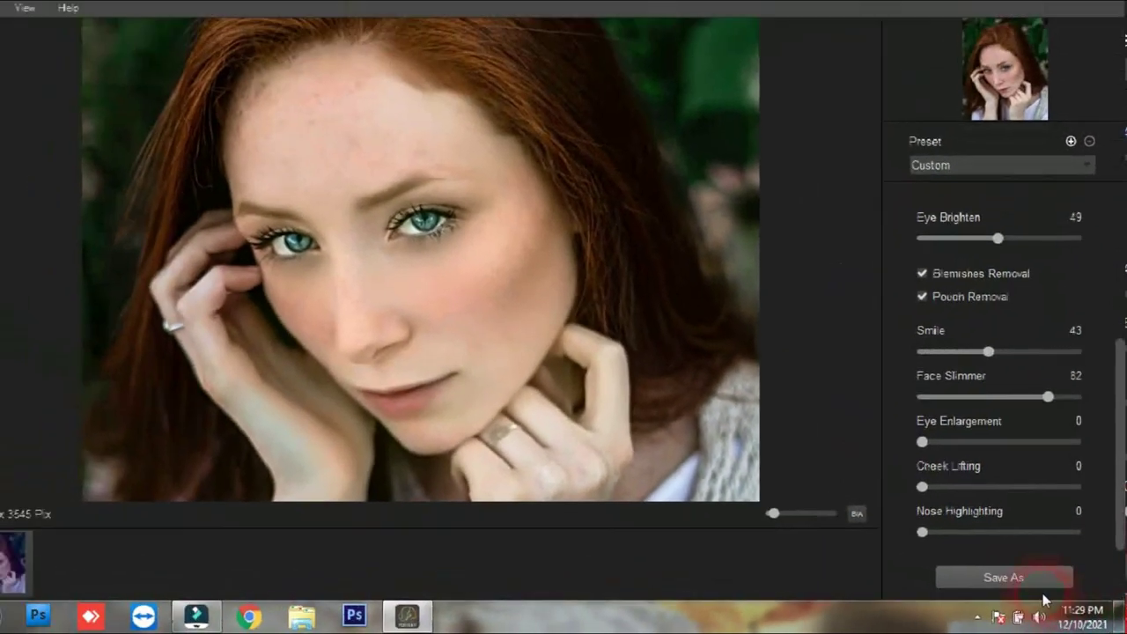
- Save the portrait to the Desktop as JPEG image 'dthrtrht'
click(907, 527)
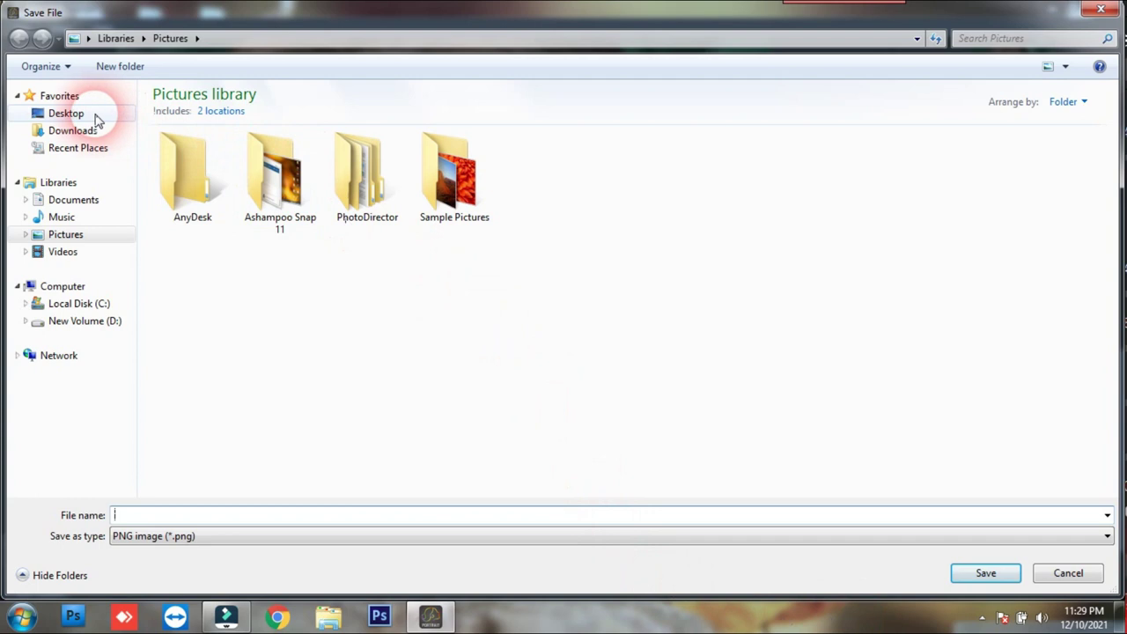
click(69, 113)
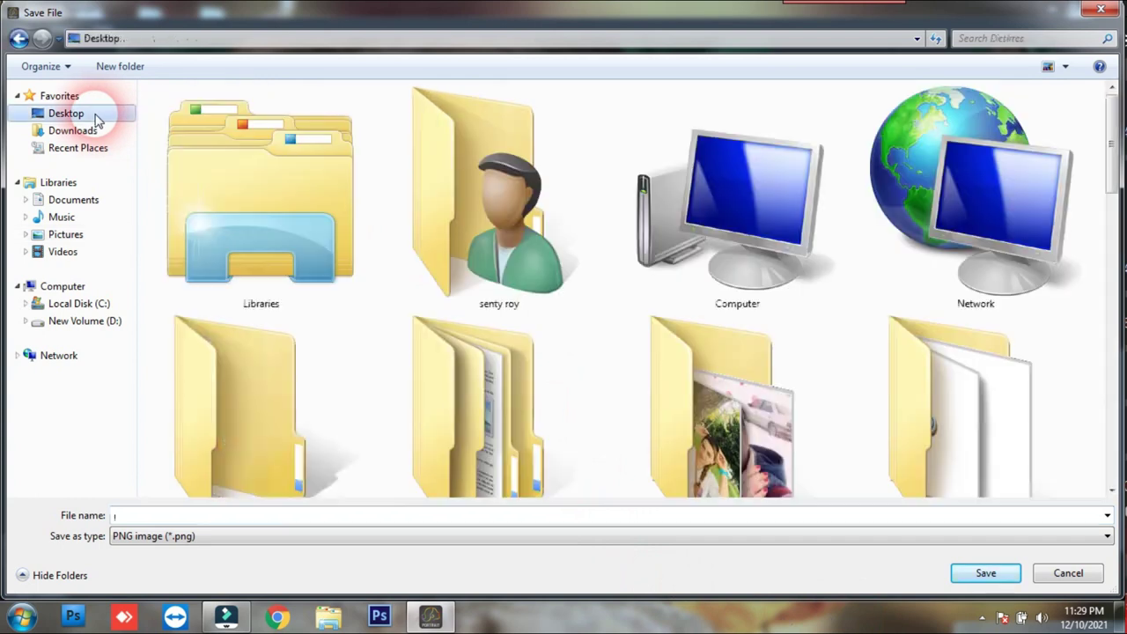
click(244, 517)
text(dthrtrht)
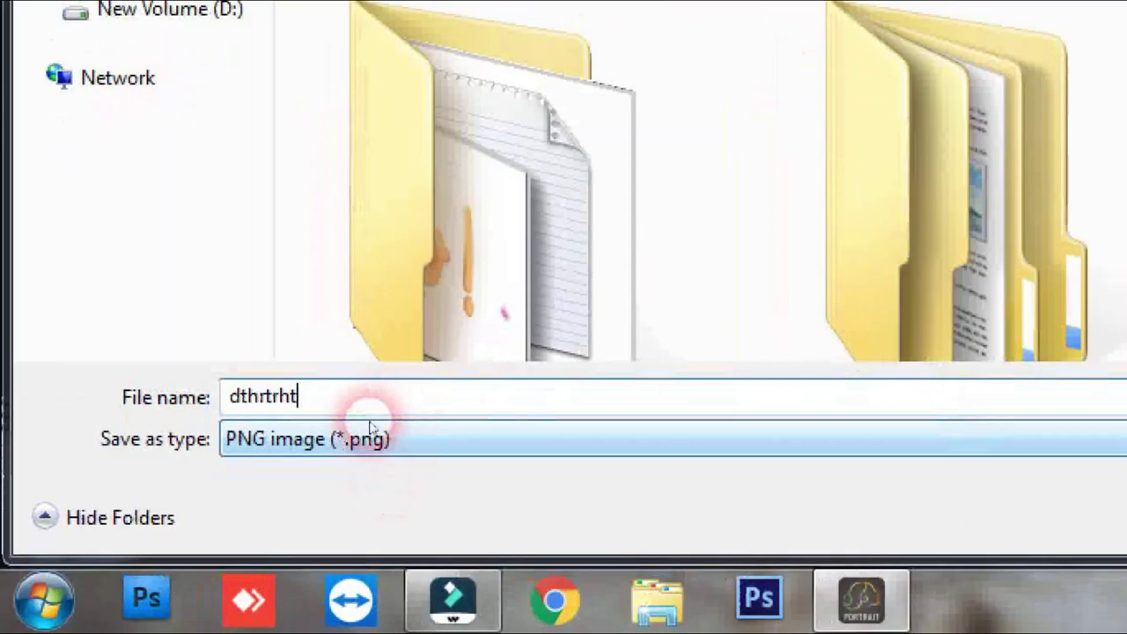
click(372, 432)
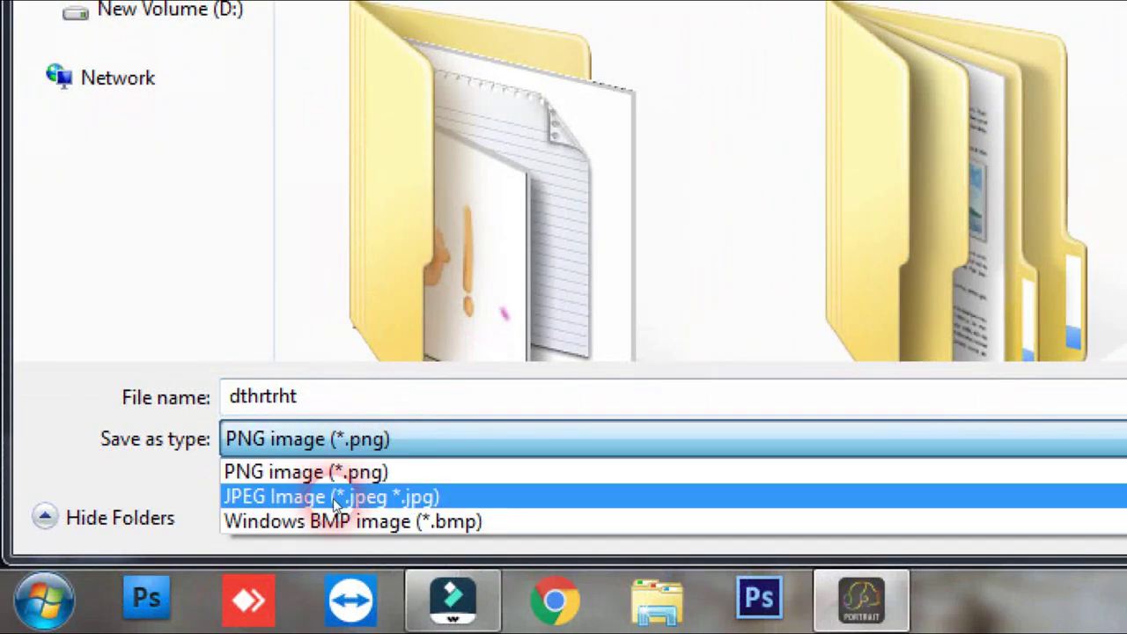
click(398, 498)
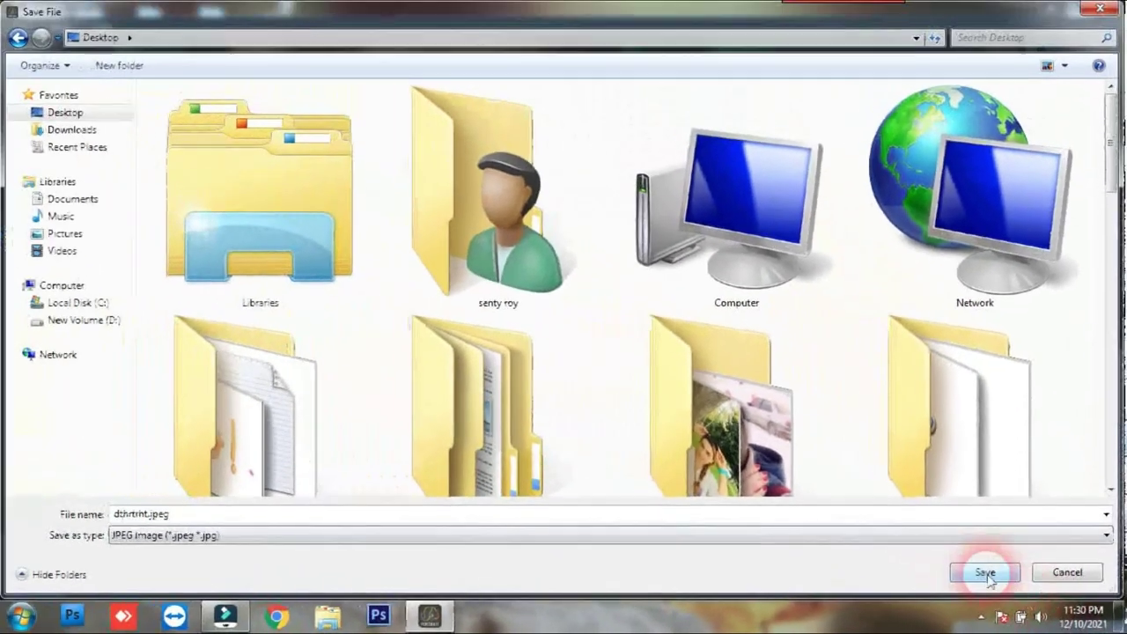
click(986, 573)
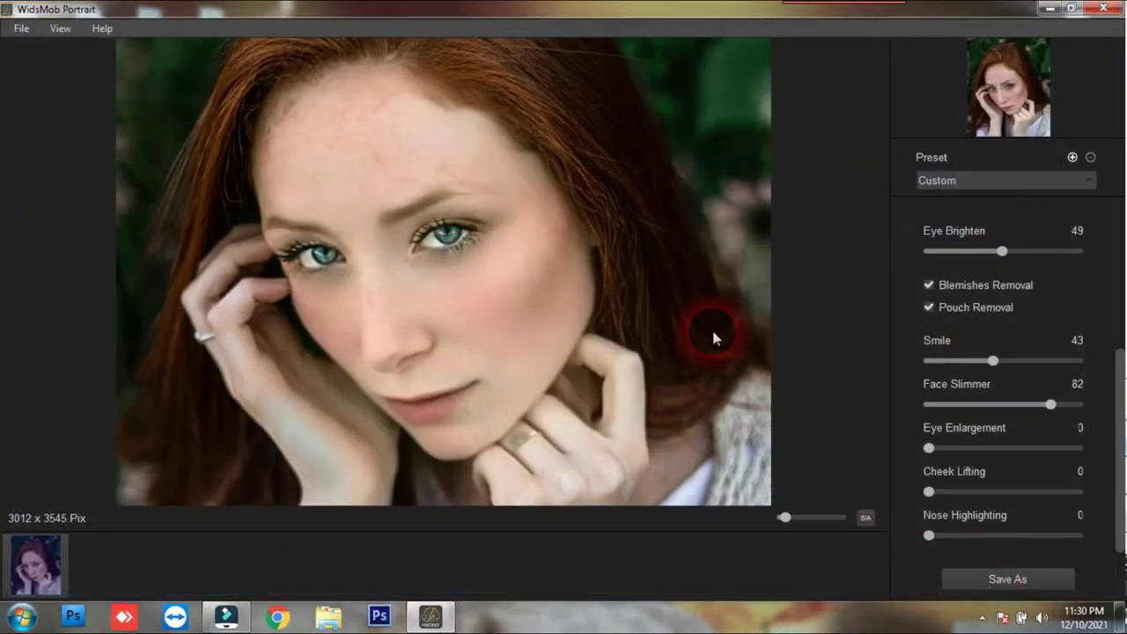
- Minimize the editor, view dthrtrht.jpeg in Windows Photo Viewer, then close it
click(1046, 10)
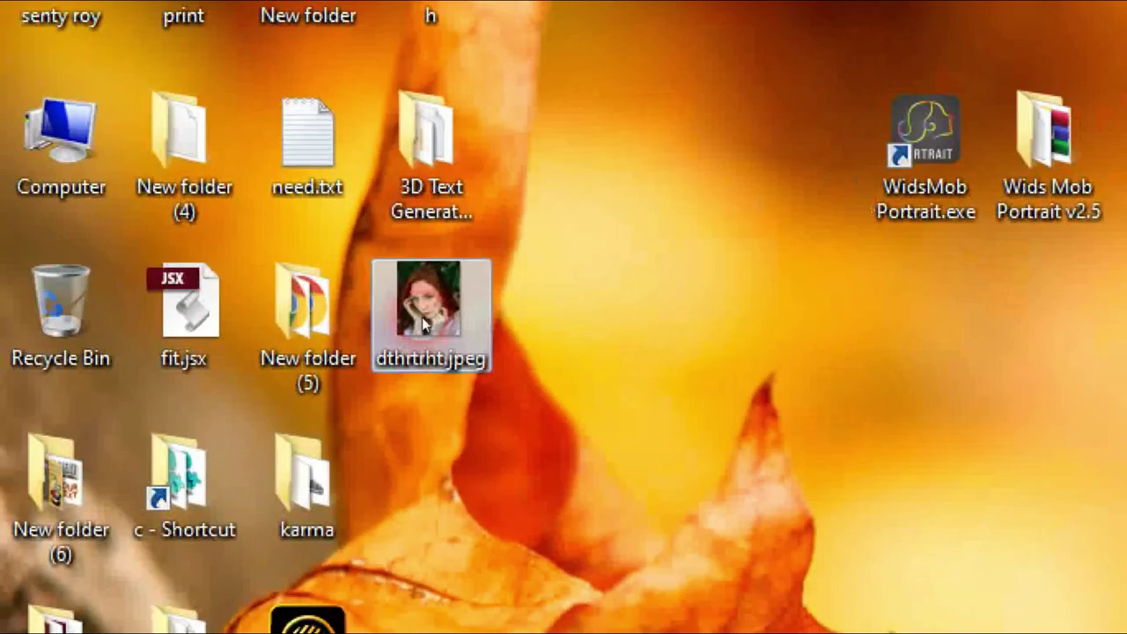
double_click(273, 277)
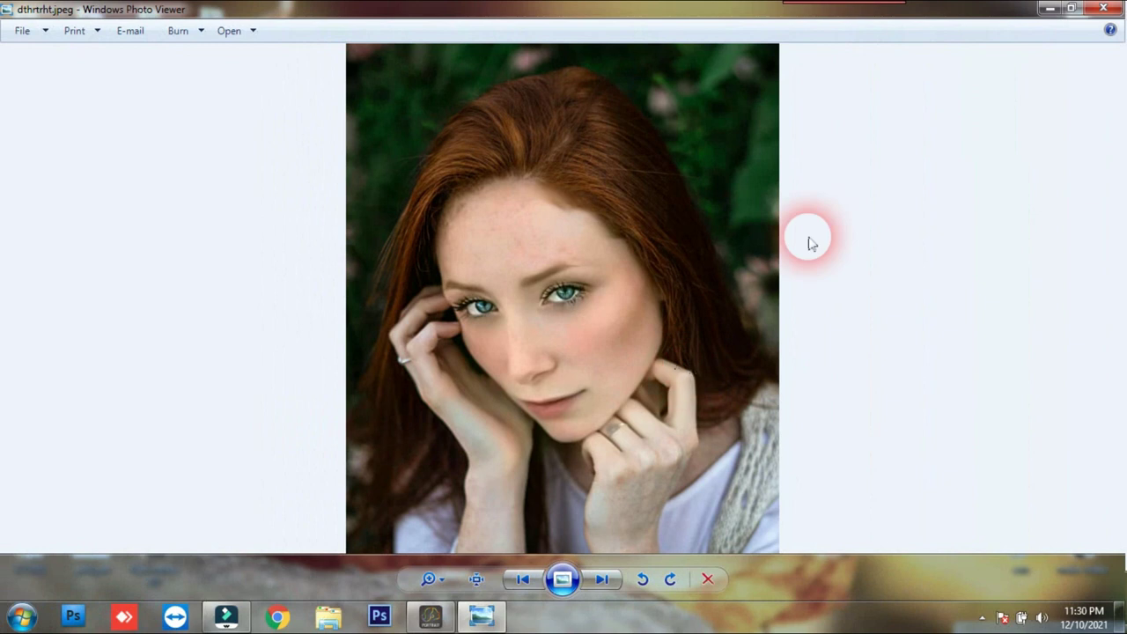
click(1111, 7)
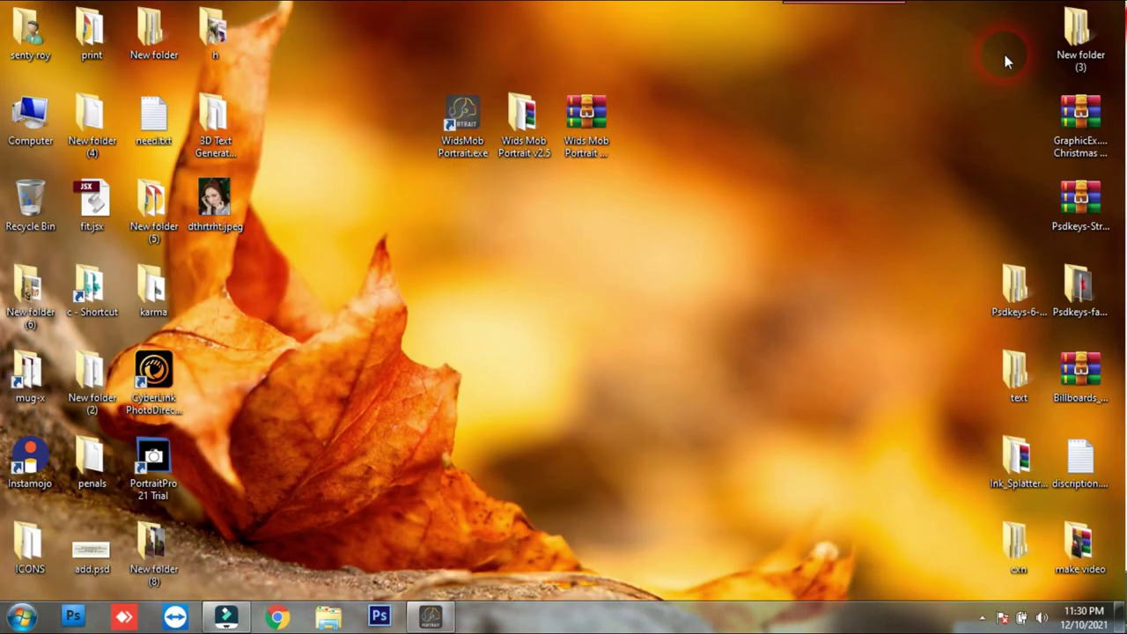